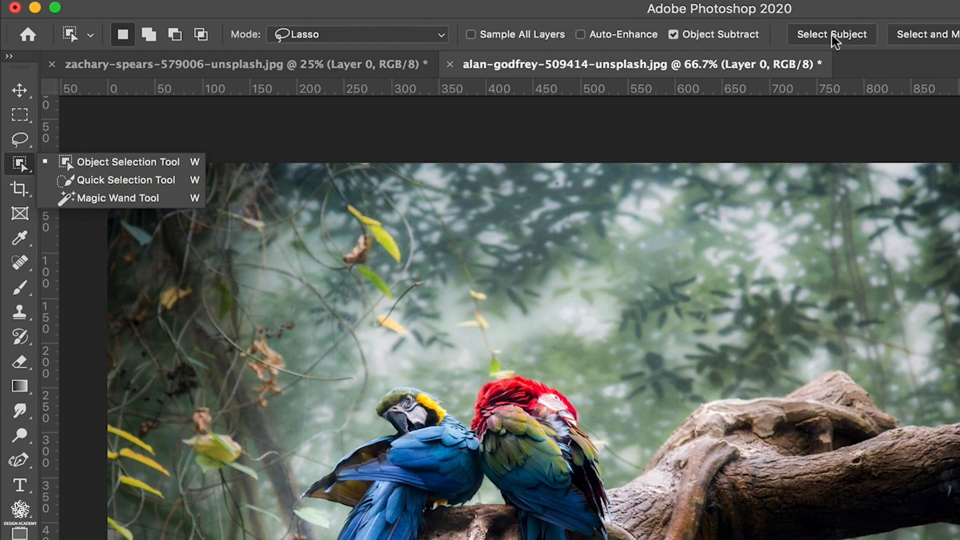
- Try Select Subject on the photo of the two parrots and clear the resulting selection
left_click(832, 16)
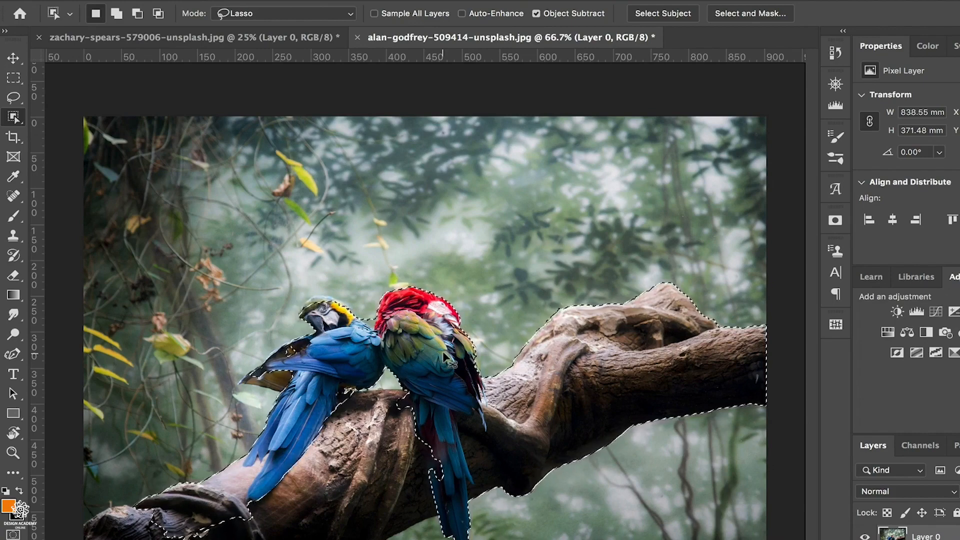
key("ctrl+d")
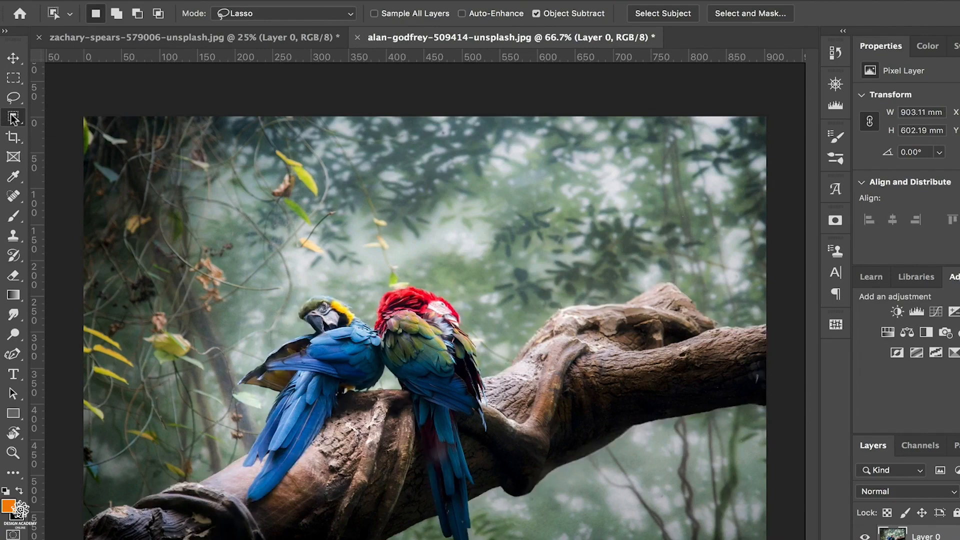
- Set the Object Selection Tool to Lasso mode with Auto-Enhance on and select the red parrot
left_click(13, 119)
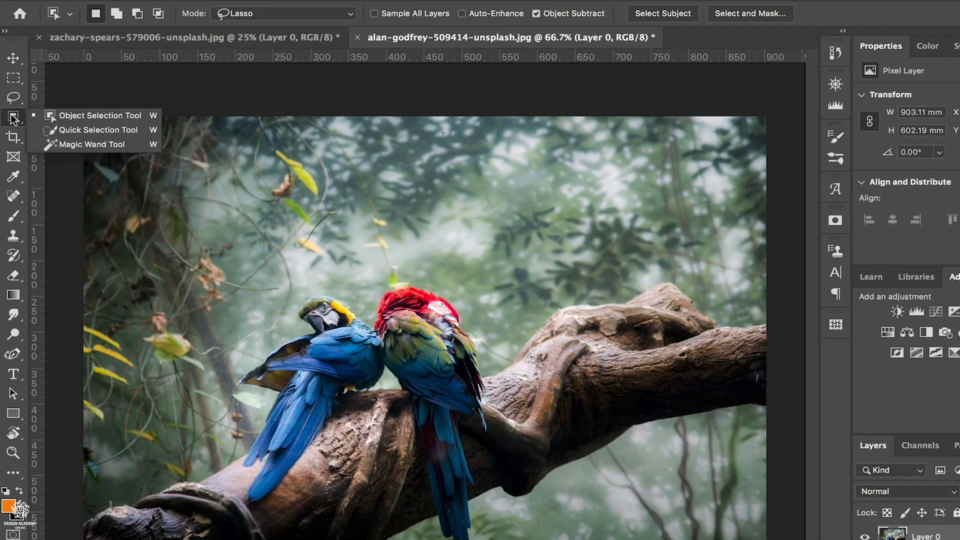
left_click(16, 120)
left_click(14, 119)
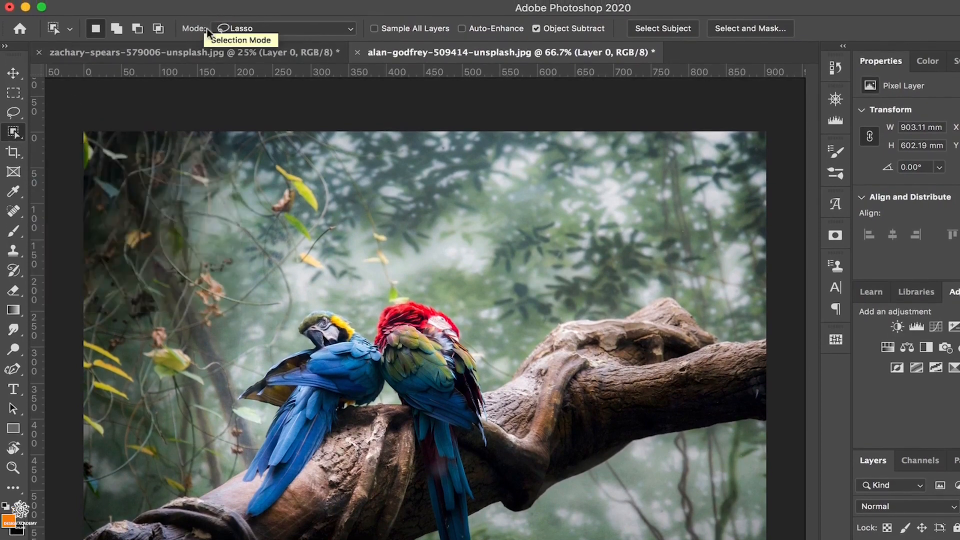
left_click(350, 29)
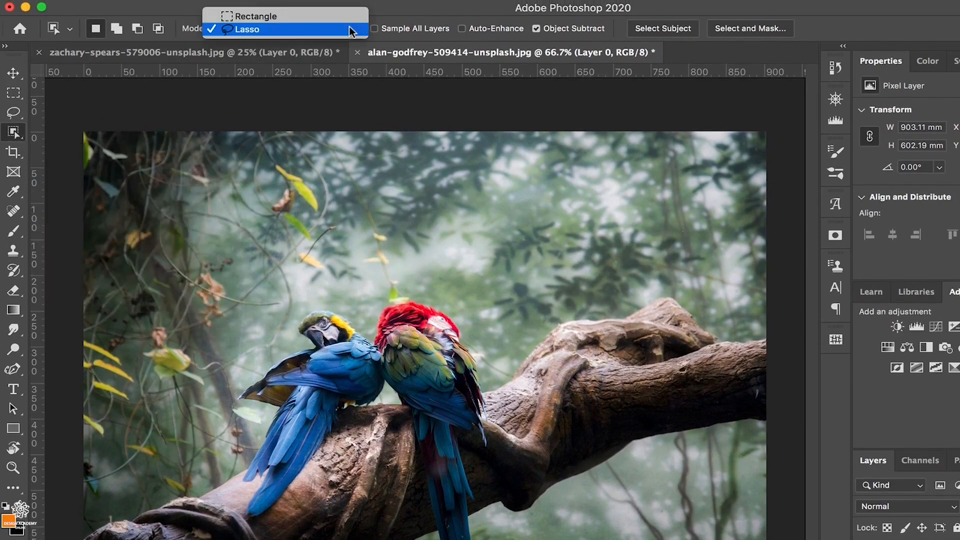
left_click(290, 29)
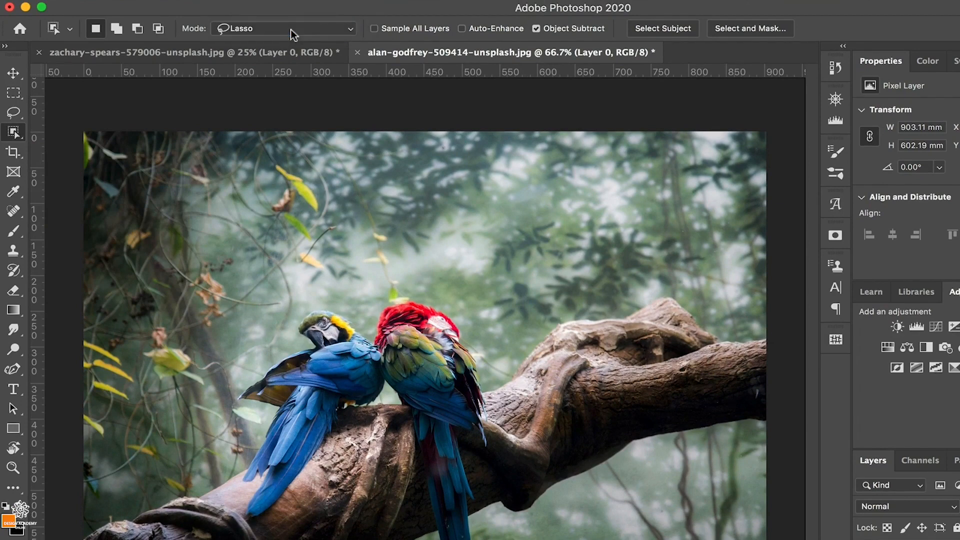
left_click(461, 29)
mouse_move(433, 301)
left_mouse_down()
mouse_move(378, 299)
mouse_move(372, 320)
mouse_move(403, 484)
mouse_move(392, 488)
mouse_move(409, 515)
mouse_move(430, 520)
mouse_move(445, 502)
mouse_move(458, 395)
mouse_move(434, 293)
mouse_move(418, 283)
left_mouse_up()
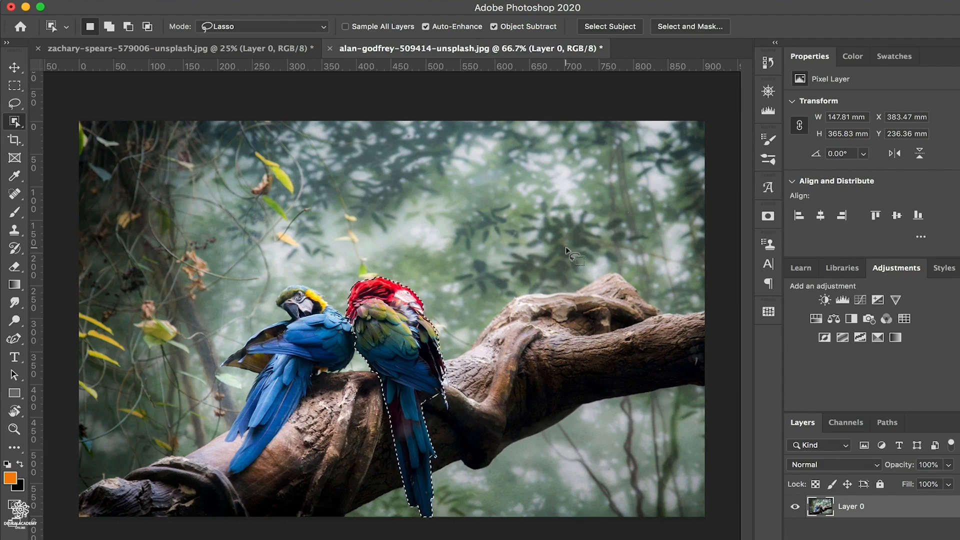
- Switch the Object Selection Tool to Rectangle mode and add the blue parrot's body and tail area to the selection
left_click(322, 27)
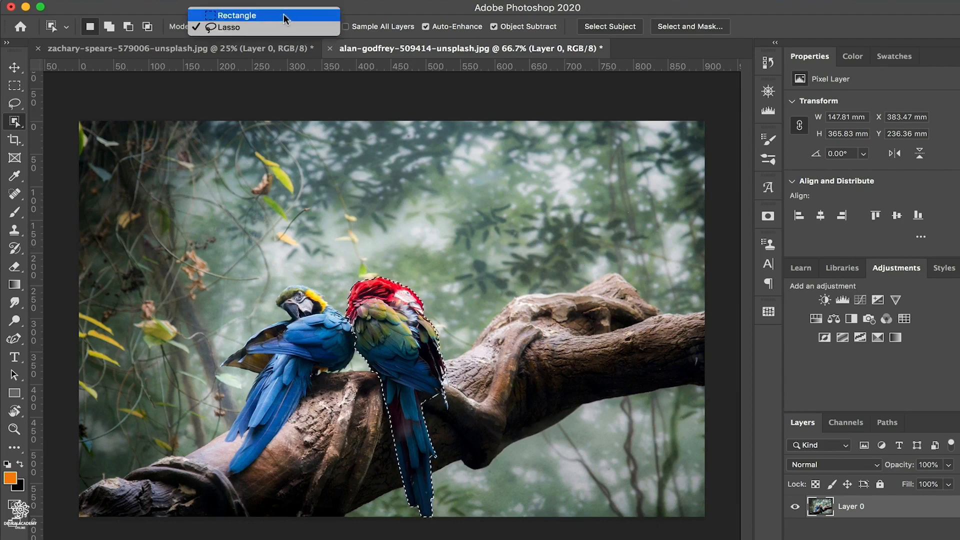
left_click(284, 16)
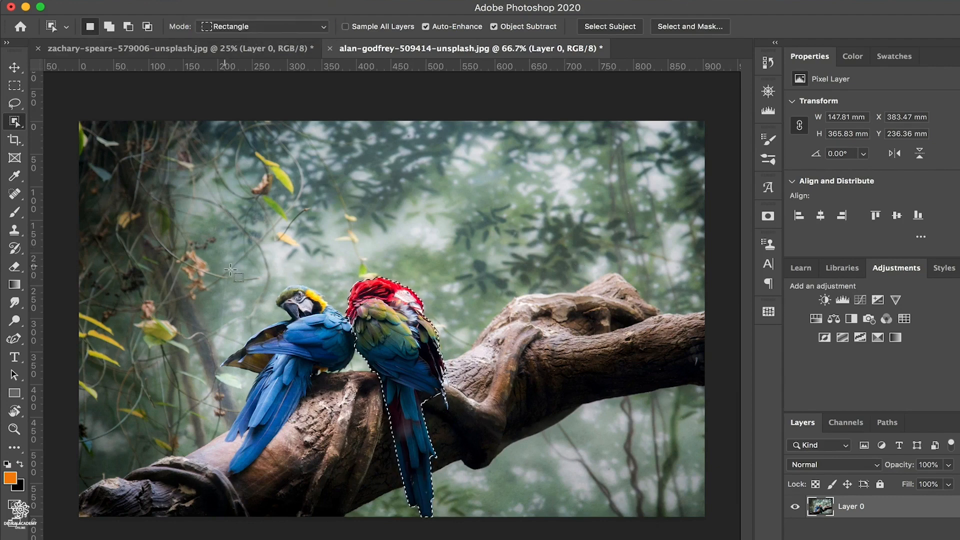
key("shift")
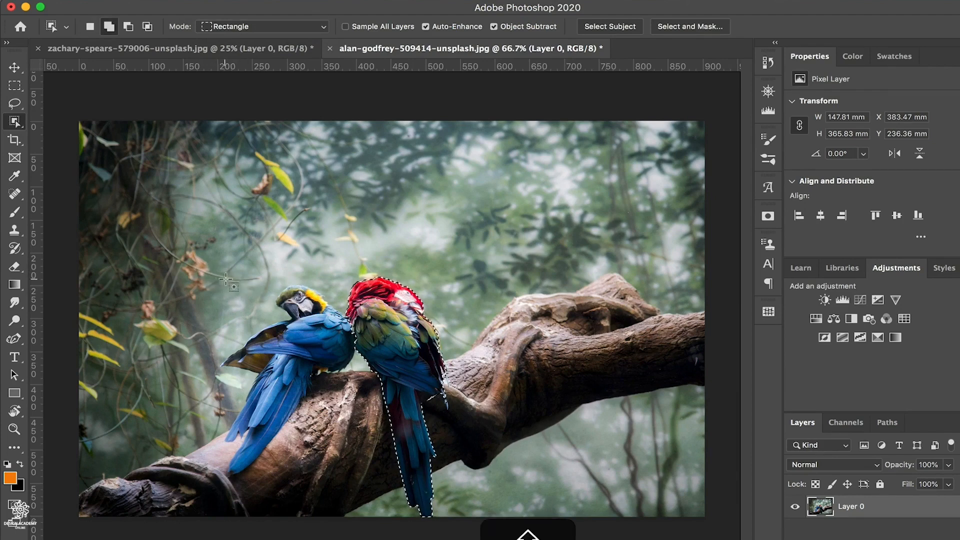
left_click_drag(228, 283, 342, 444)
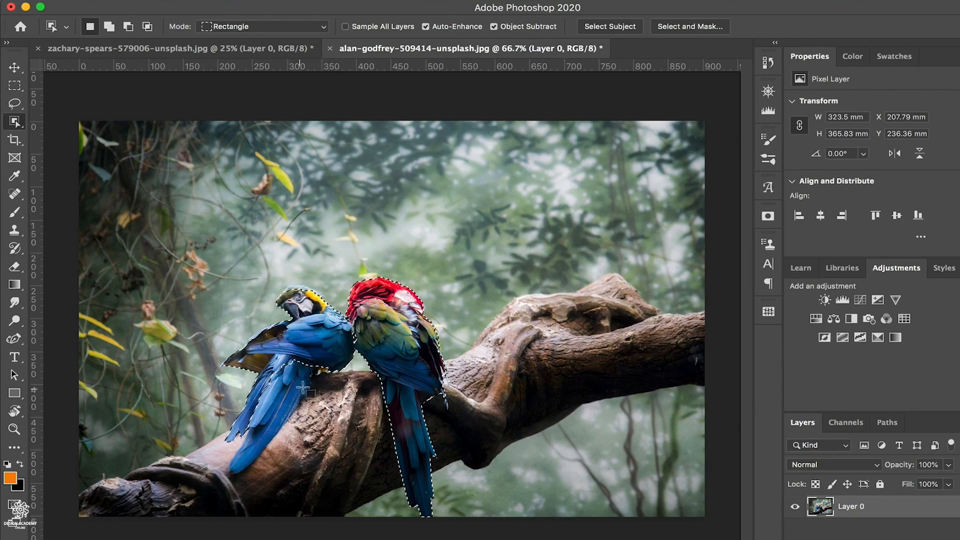
key("shift")
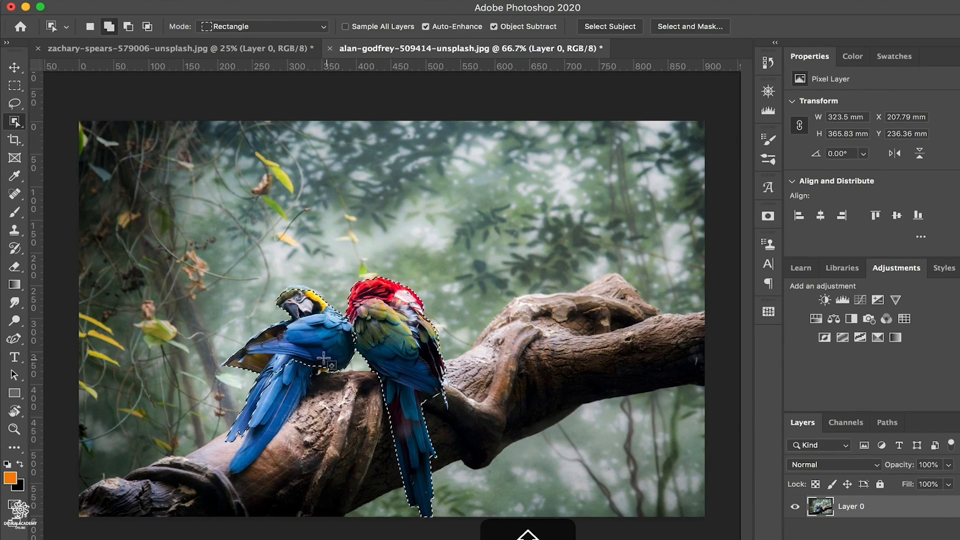
left_click_drag(324, 357, 221, 478)
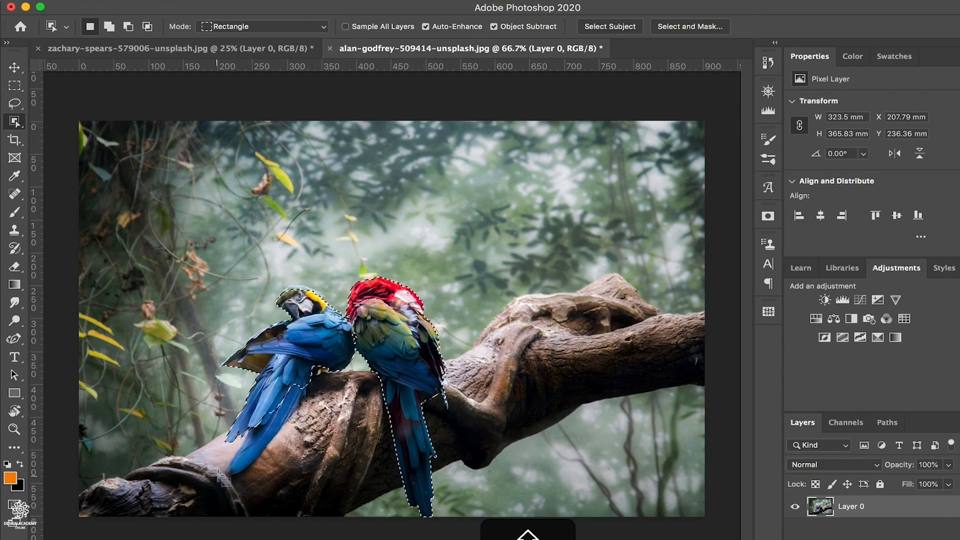
- Return to Lasso mode and add the rest of the blue parrot's tail to the selection
left_click(313, 30)
left_click(297, 39)
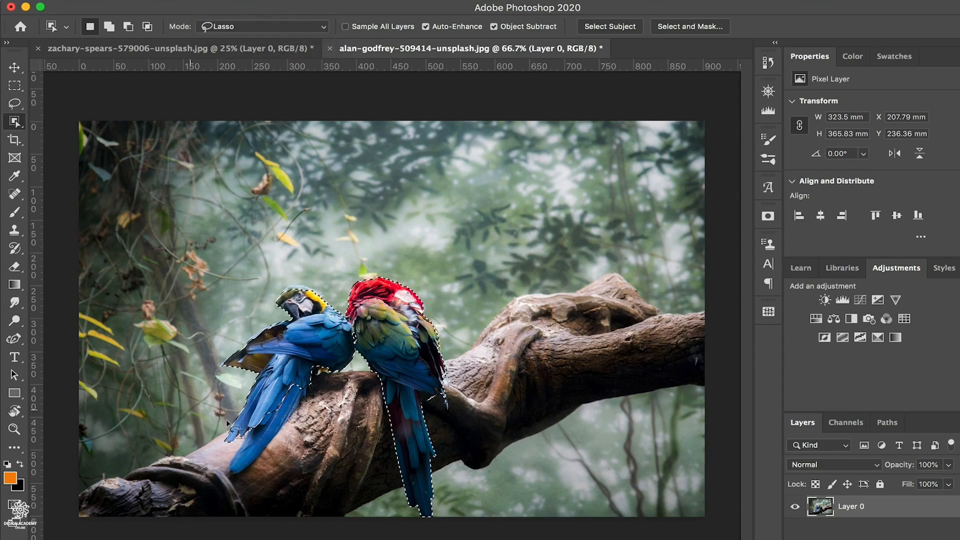
key("shift")
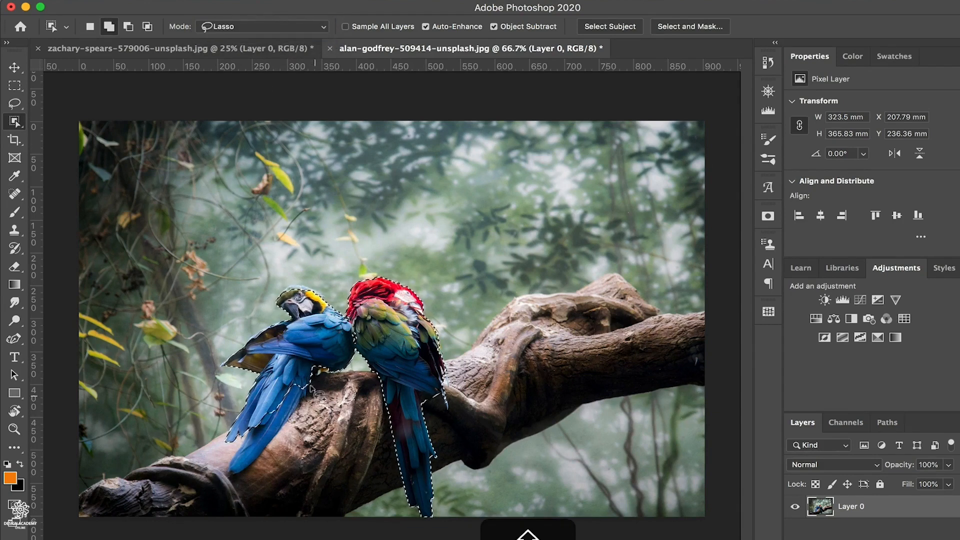
mouse_move(311, 388)
left_mouse_down()
mouse_move(256, 418)
mouse_move(232, 445)
mouse_move(223, 475)
mouse_move(232, 488)
mouse_move(265, 471)
mouse_move(313, 392)
left_mouse_up()
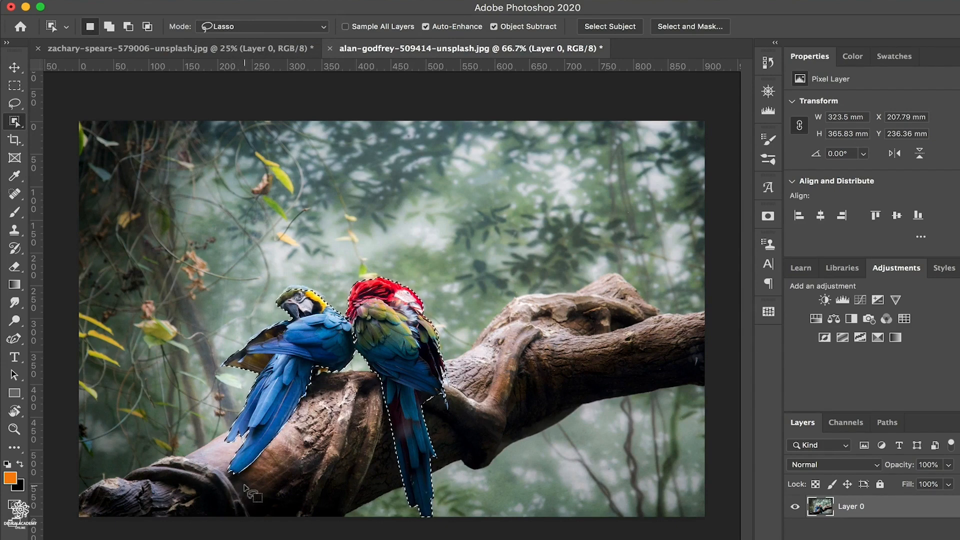
- Subtract the blue parrot from the selection by outlining the branch and bird, and outline the red parrot to subtract it too
key("alt")
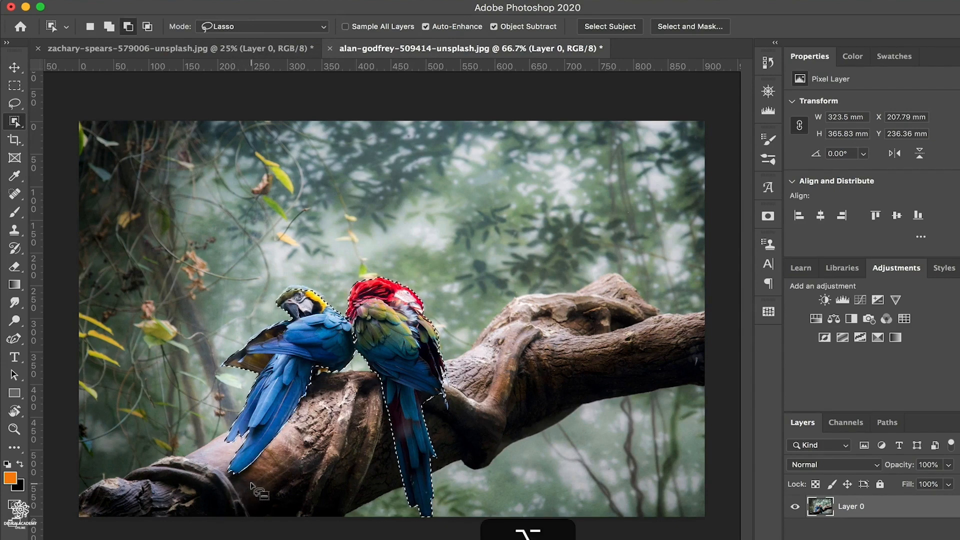
mouse_move(258, 482)
left_mouse_down()
mouse_move(352, 416)
mouse_move(364, 377)
mouse_move(355, 331)
mouse_move(335, 305)
mouse_move(288, 284)
mouse_move(237, 304)
mouse_move(189, 364)
mouse_move(186, 449)
mouse_move(212, 489)
mouse_move(246, 491)
mouse_move(267, 477)
mouse_move(229, 500)
left_mouse_up()
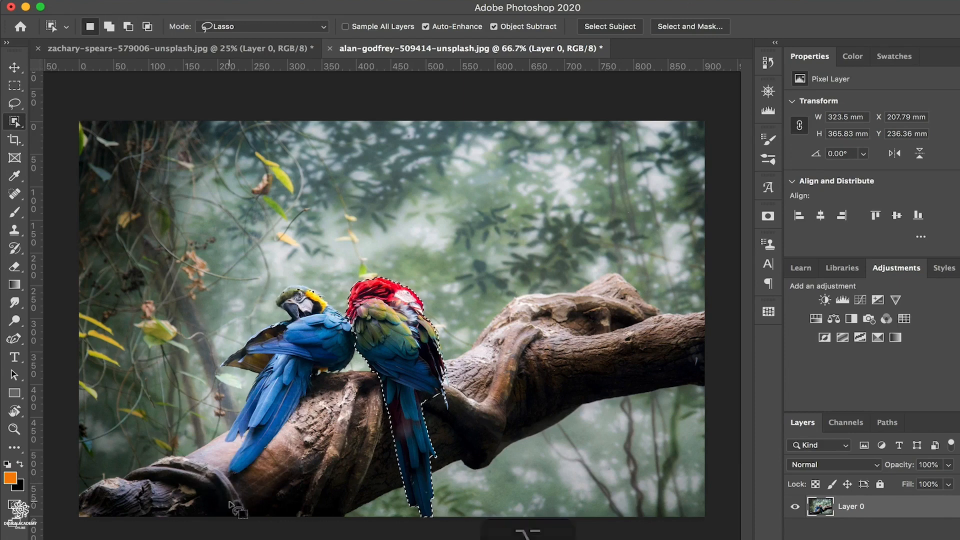
key("alt")
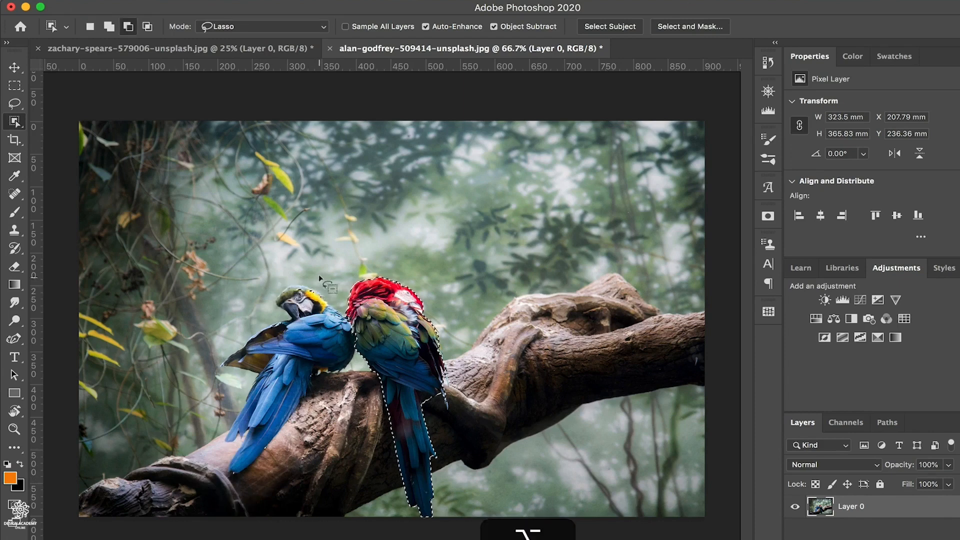
mouse_move(319, 277)
left_mouse_down()
mouse_move(245, 301)
mouse_move(286, 336)
mouse_move(318, 278)
left_mouse_up()
key("alt")
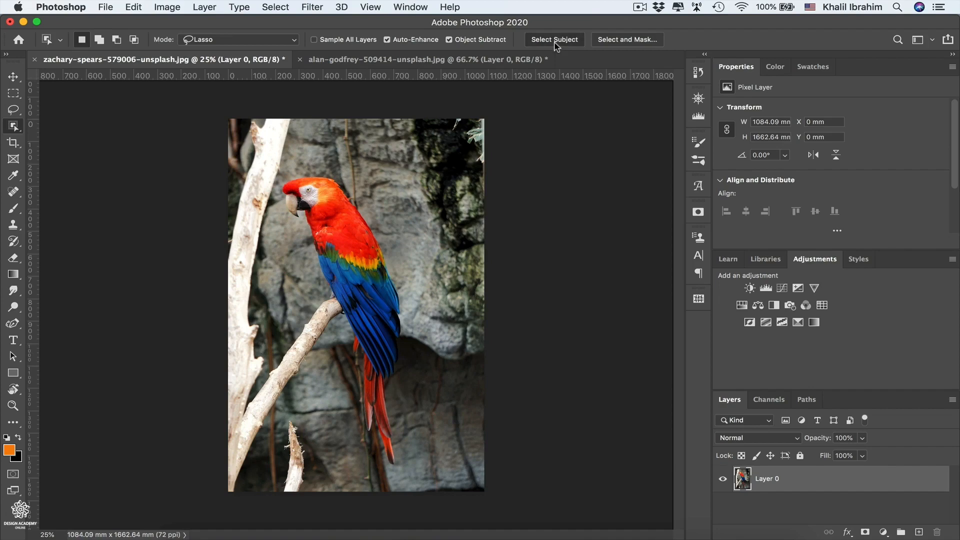
- In the single-parrot photo, select the subject and apply Remove Background, agreeing to discard the current selection
left_click(555, 41)
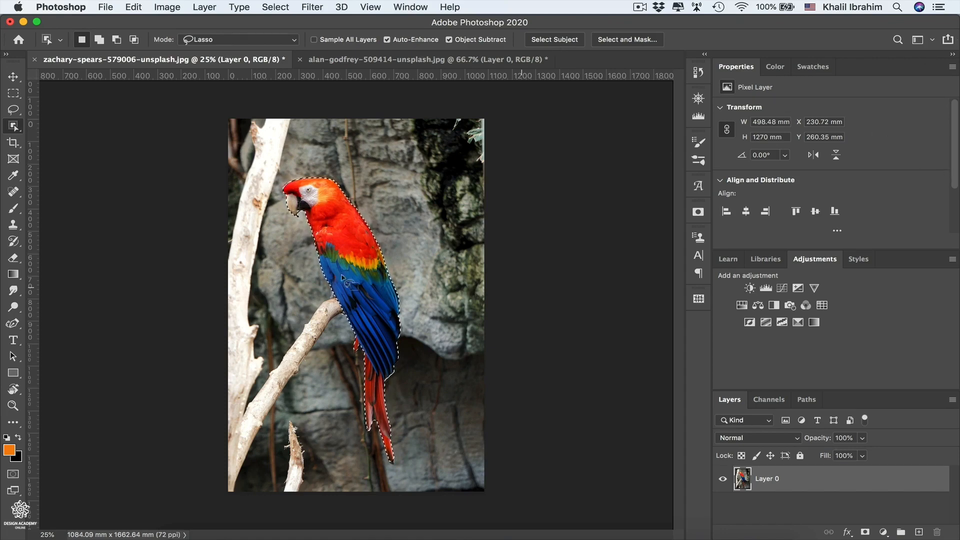
scroll(893, 188, "down", 2)
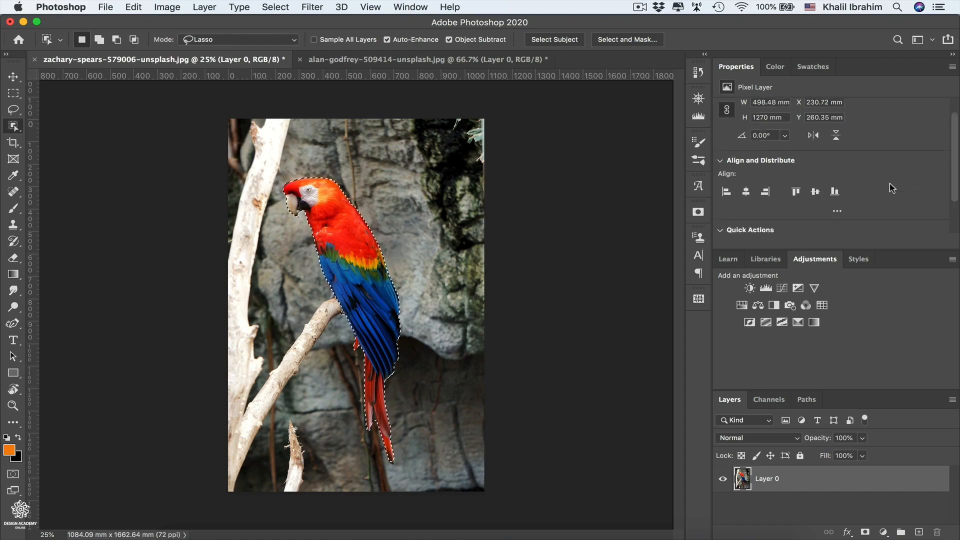
scroll(892, 188, "down", 3)
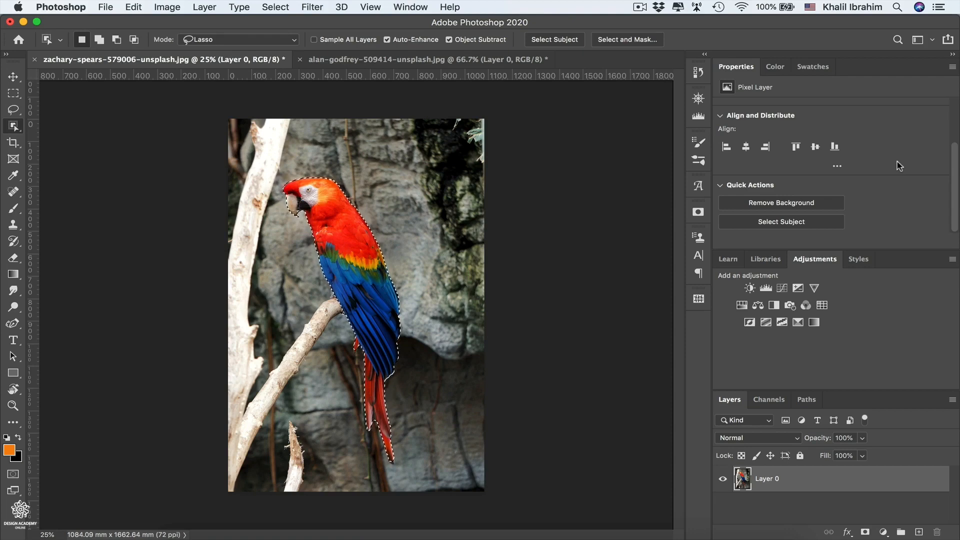
left_click(787, 205)
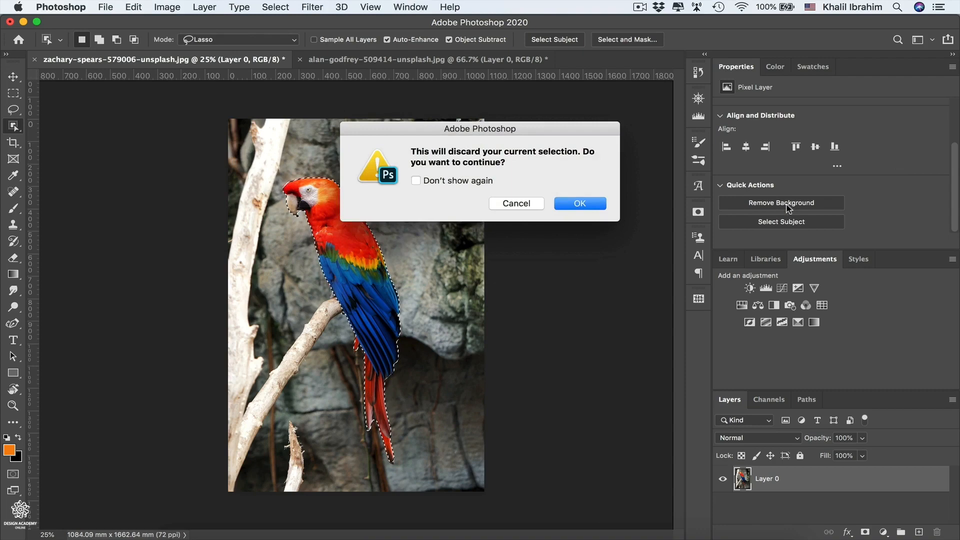
left_click(572, 204)
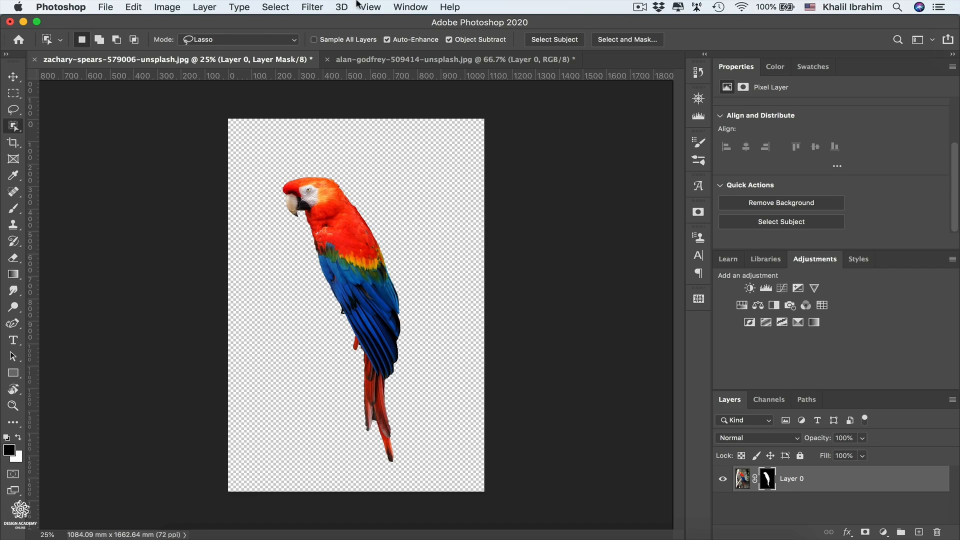
- Show the Gradients presets and add the Legacy Gradients set
left_click(418, 8)
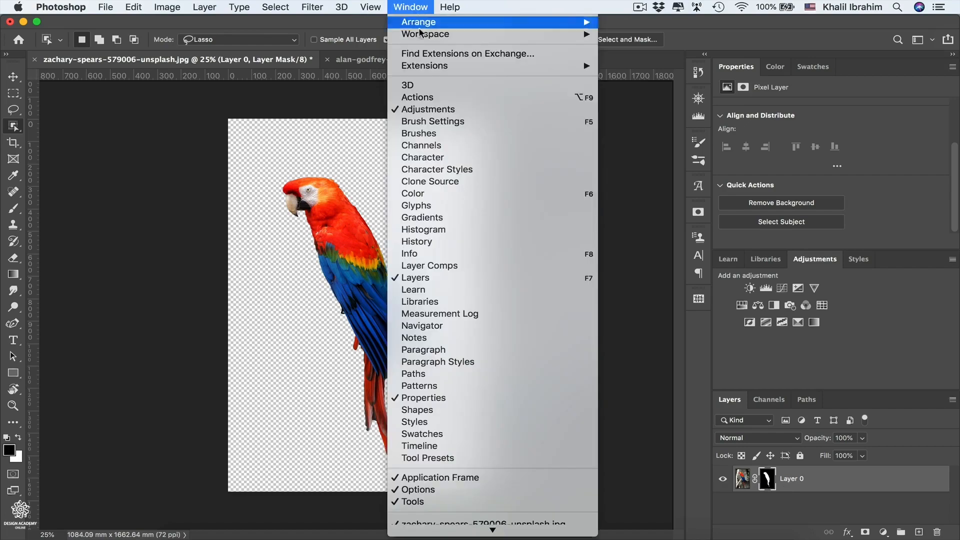
left_click(444, 217)
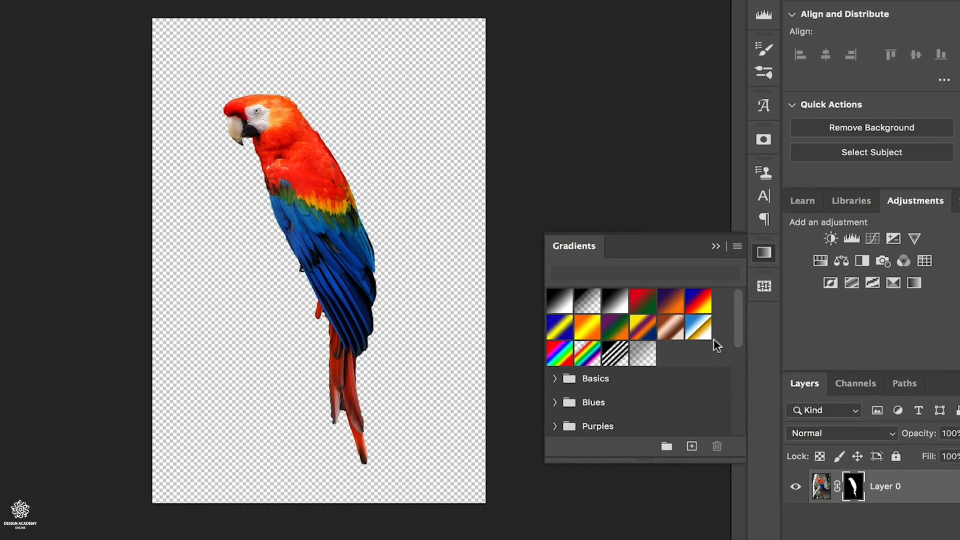
left_click(737, 246)
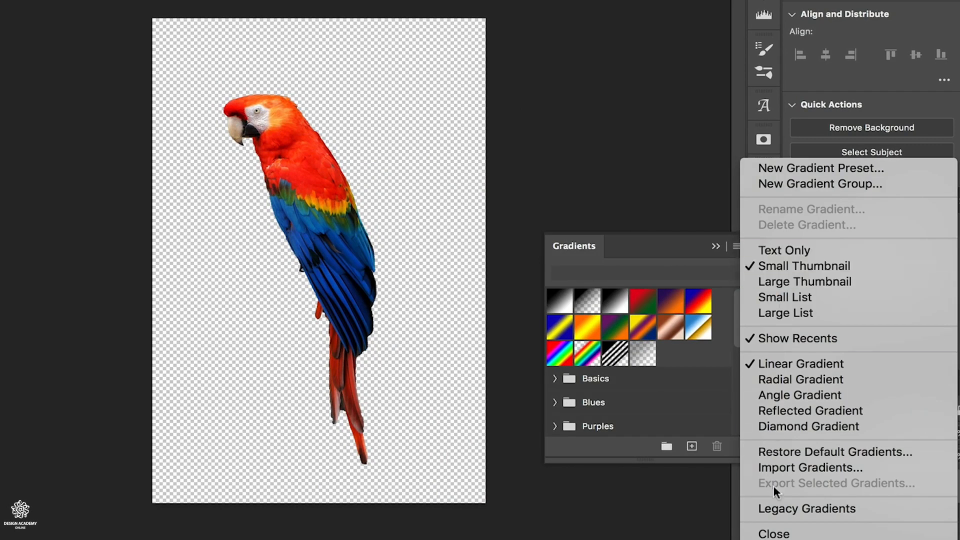
left_click(795, 507)
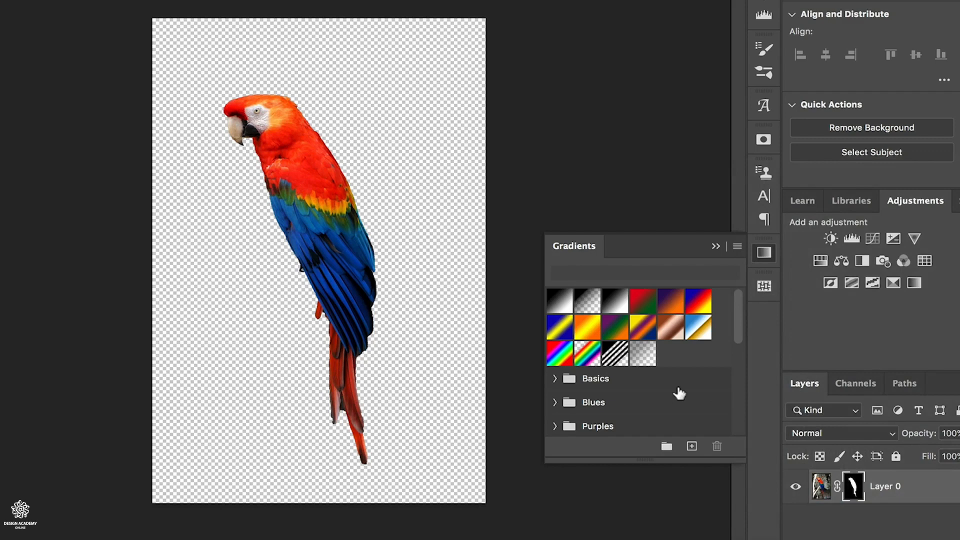
- Expand the gradient groups and look through the Blues, Purples, Pinks, Reds and Oranges presets
left_click(555, 402)
scroll(653, 415, "down", 5)
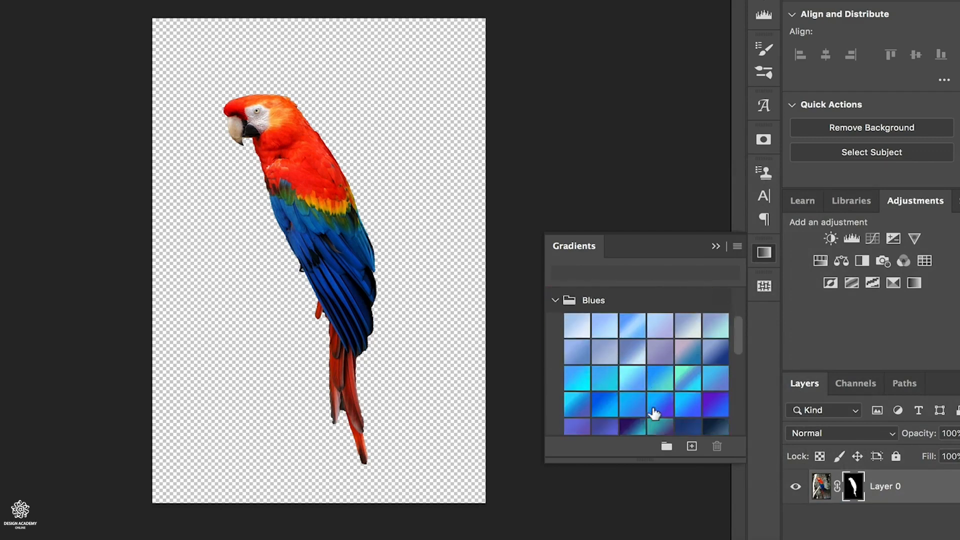
scroll(653, 413, "down", 1)
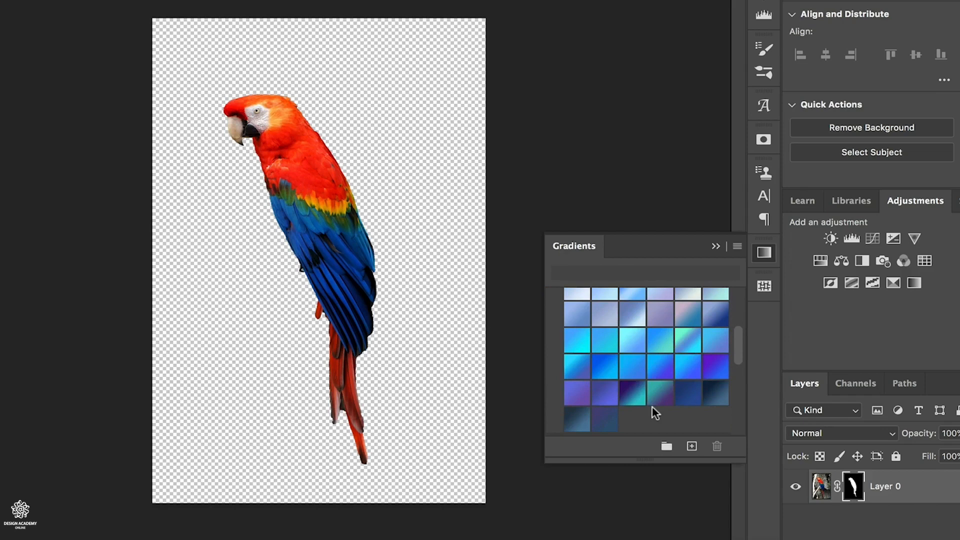
scroll(655, 413, "down", 3)
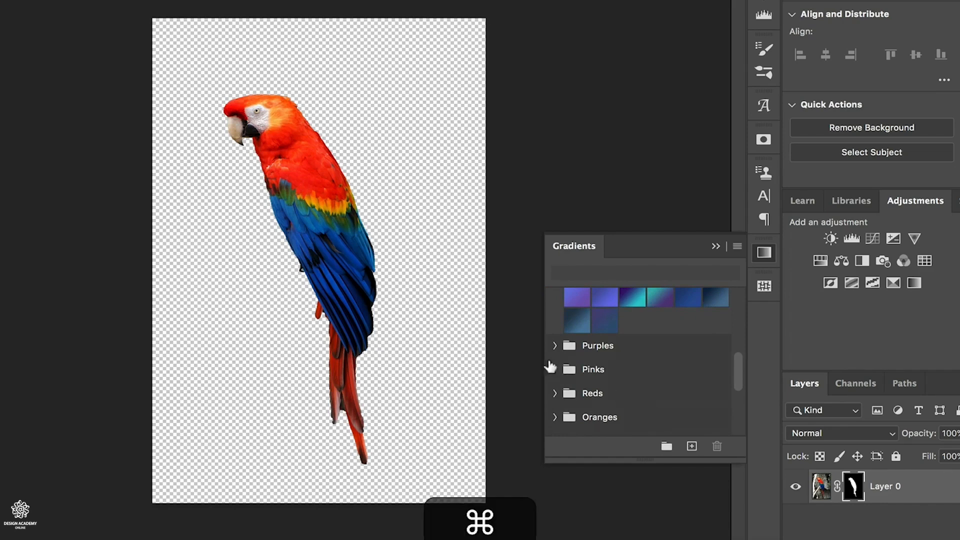
left_click(555, 345, "super")
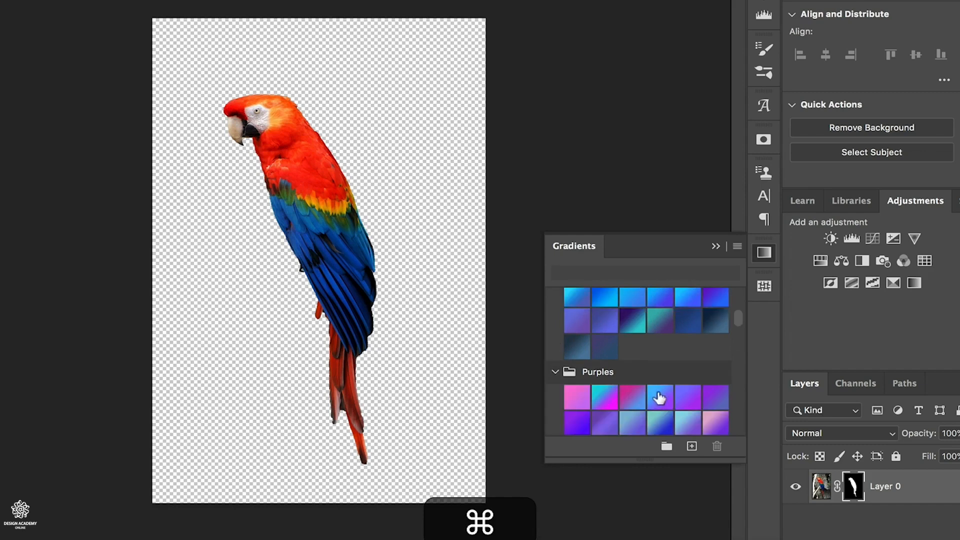
scroll(661, 395, "down", 5)
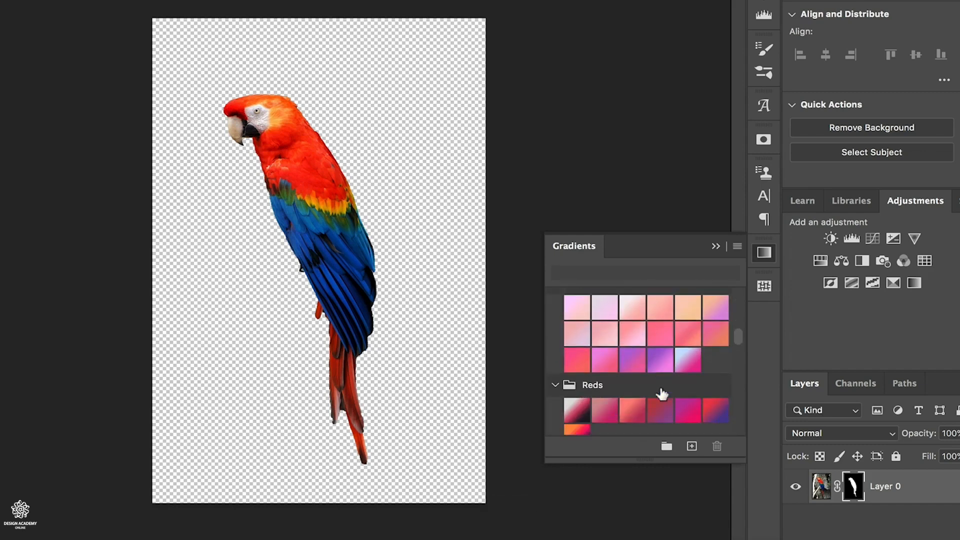
scroll(661, 395, "down", 2)
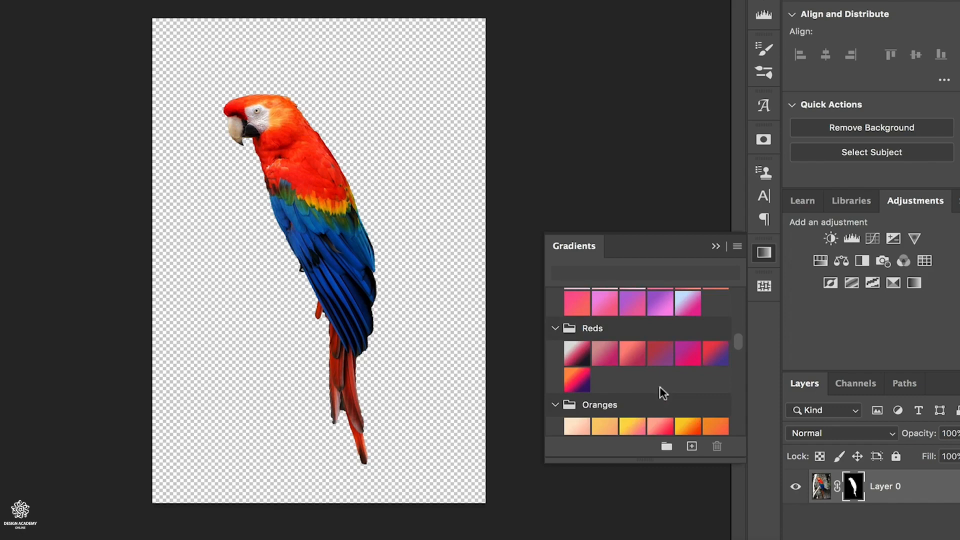
- Apply the orange-to-purple gradient from the Reds group to the parrot layer and move the gradient fill layer below the parrot
left_click(577, 381)
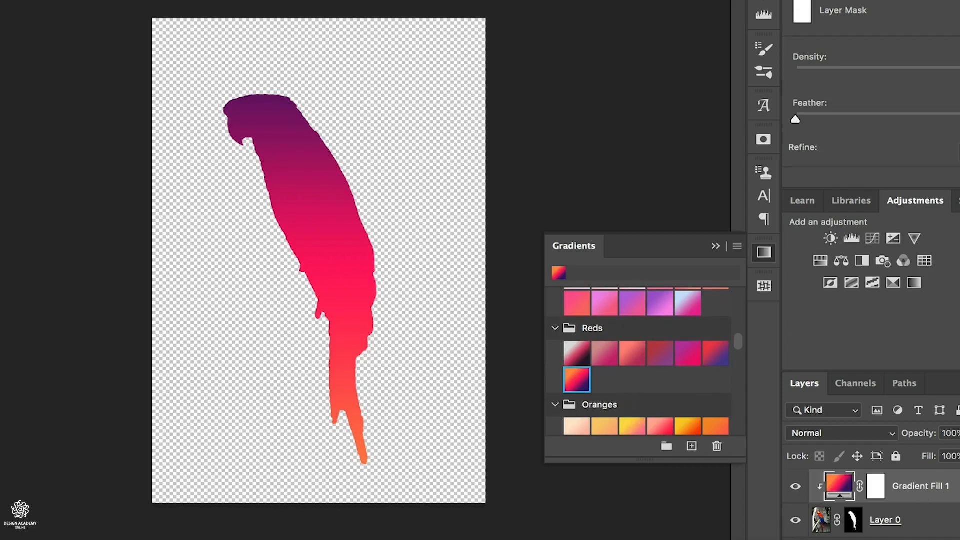
left_click_drag(930, 486, 940, 533)
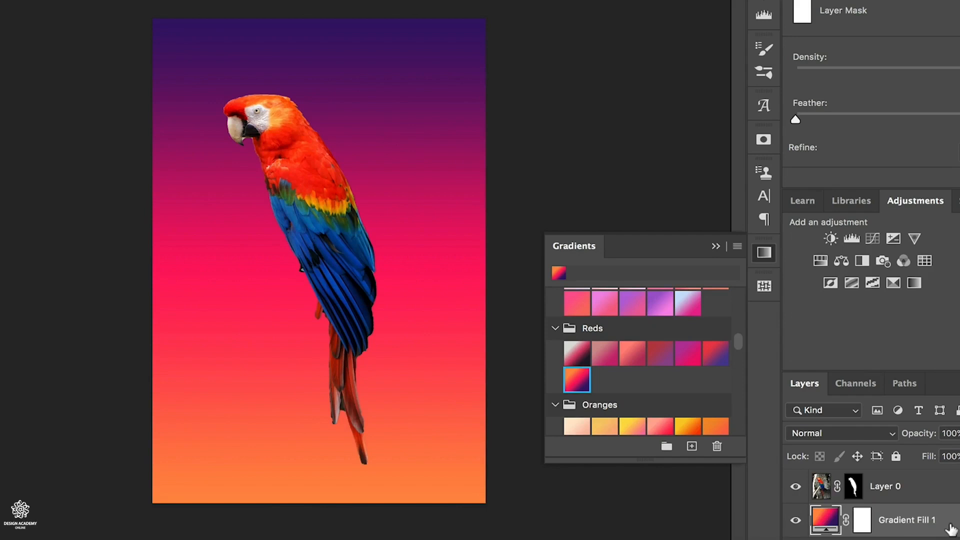
- Try other Reds, Pinks and Purples presets on the background gradient fill, finishing with the cyan-to-magenta preset from Purples
left_click(576, 353)
left_click(689, 306)
scroll(688, 306, "up", 2)
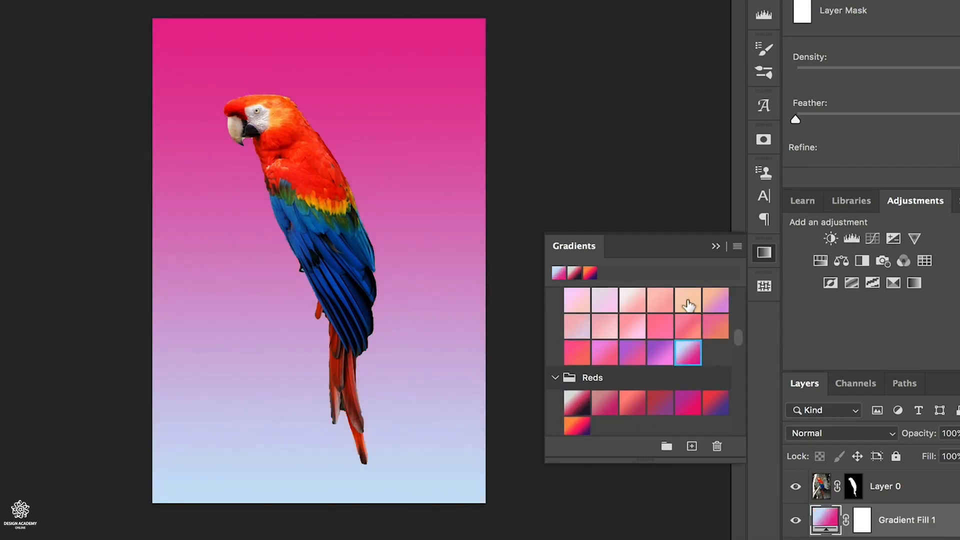
scroll(689, 306, "up", 3)
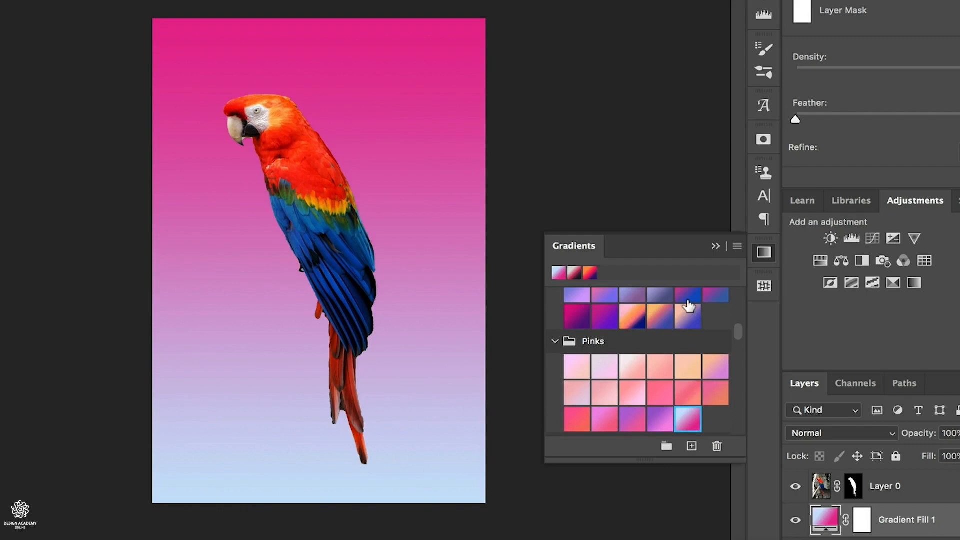
left_click(600, 313)
scroll(602, 315, "up", 4)
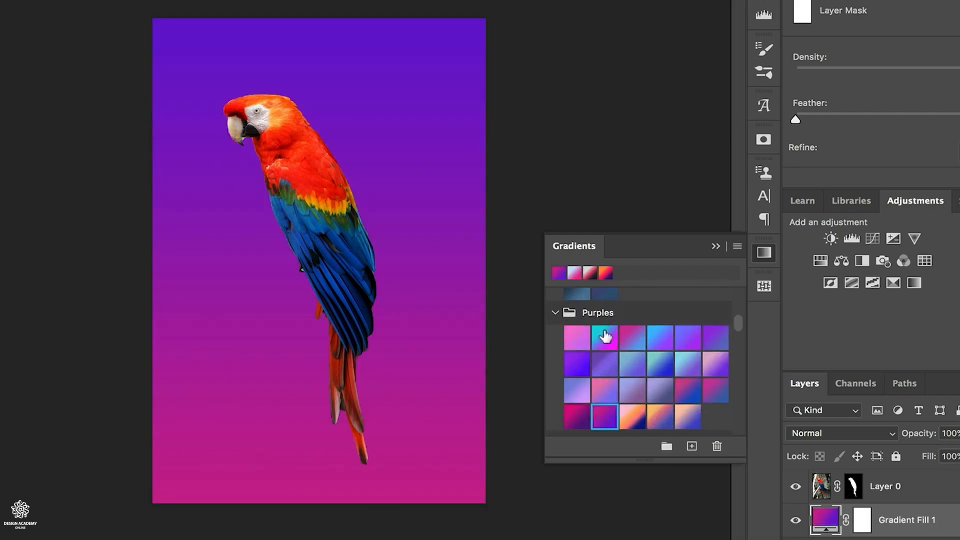
left_click(604, 331)
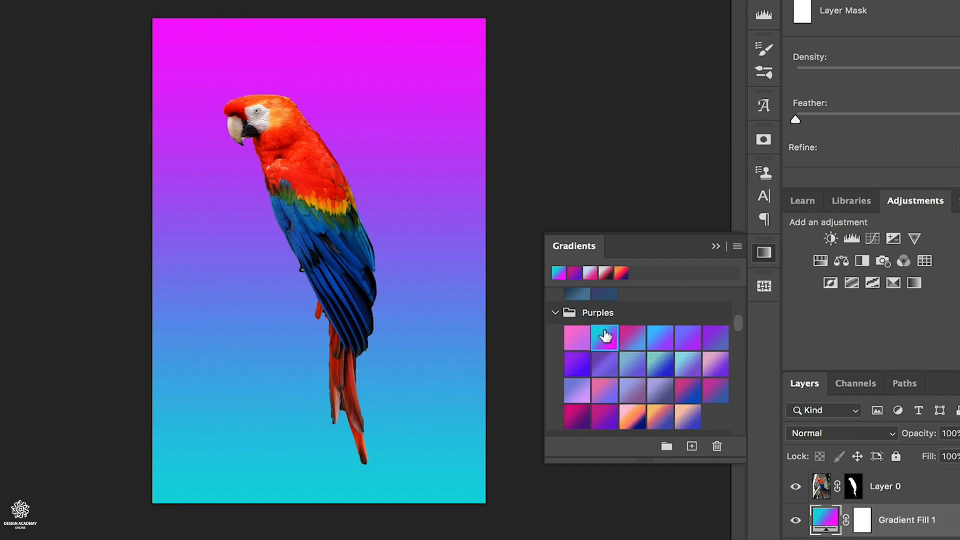
- Show the Patterns presets and look through the Trees, Grass and Water groups and the Legacy Patterns and More option
left_click(384, 0)
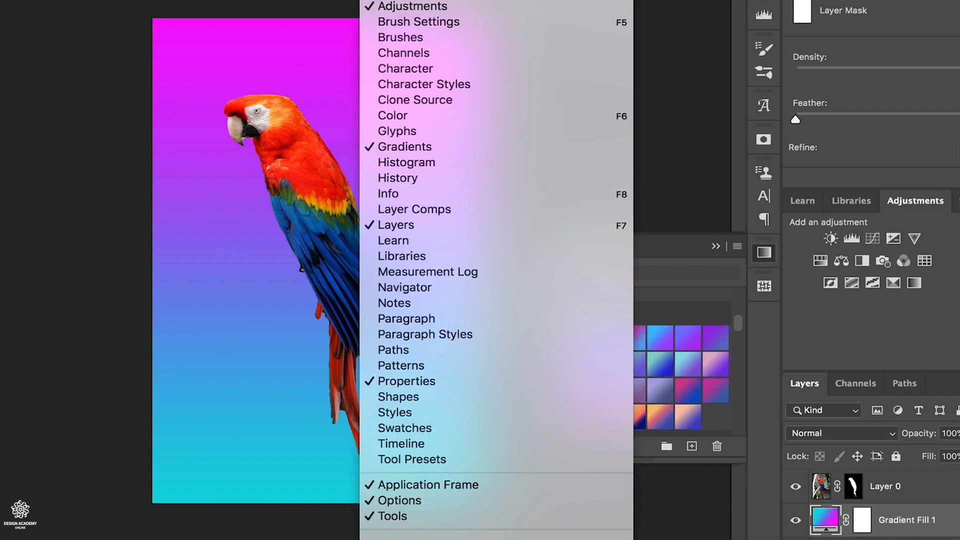
left_click(419, 367)
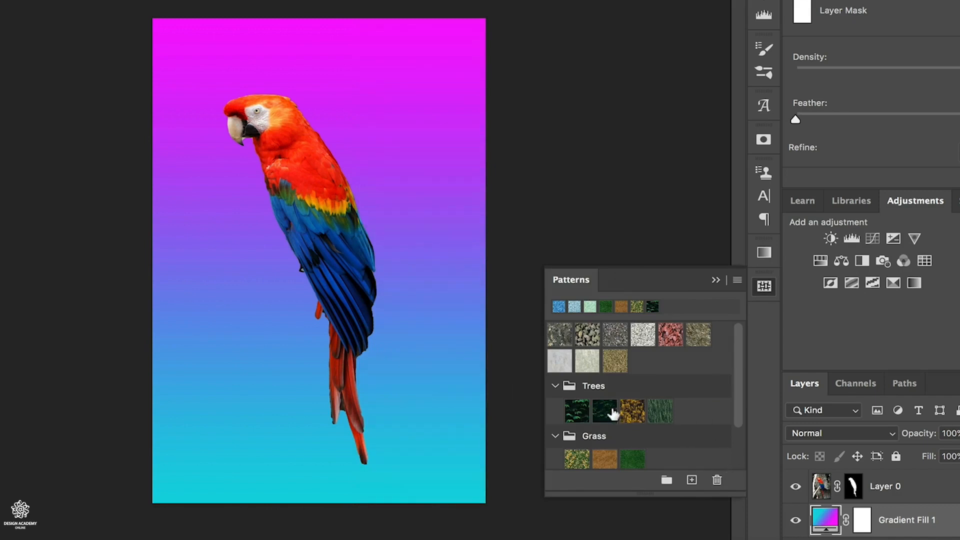
scroll(613, 444, "down", 2)
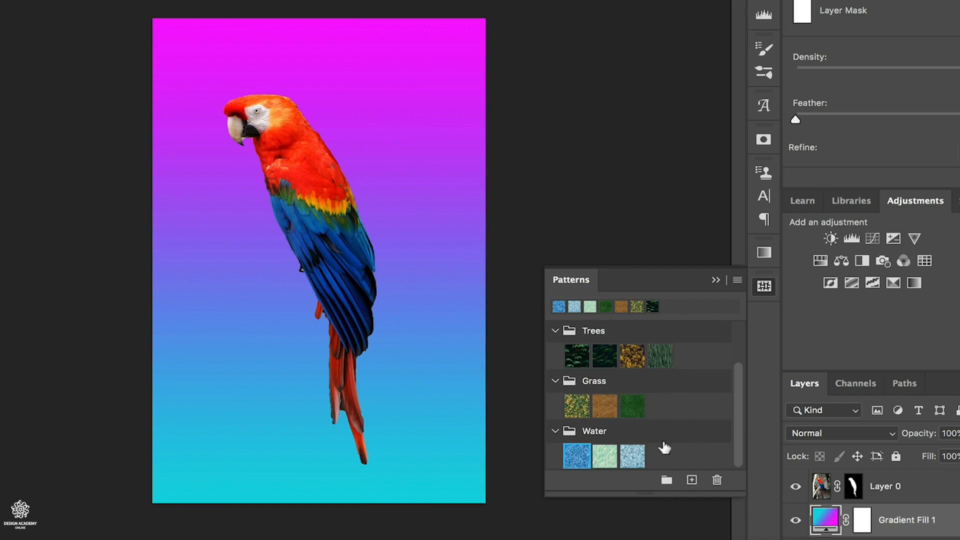
left_click(737, 281)
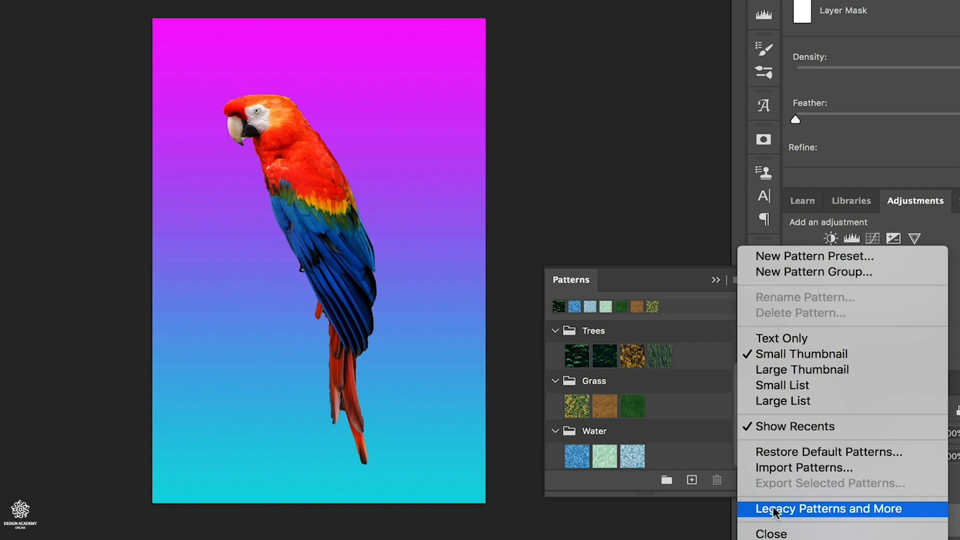
- Replace the background gradient with the first Trees leaf pattern, and swap it for the light blue and pale green Water patterns
left_click(583, 359)
left_click(584, 359)
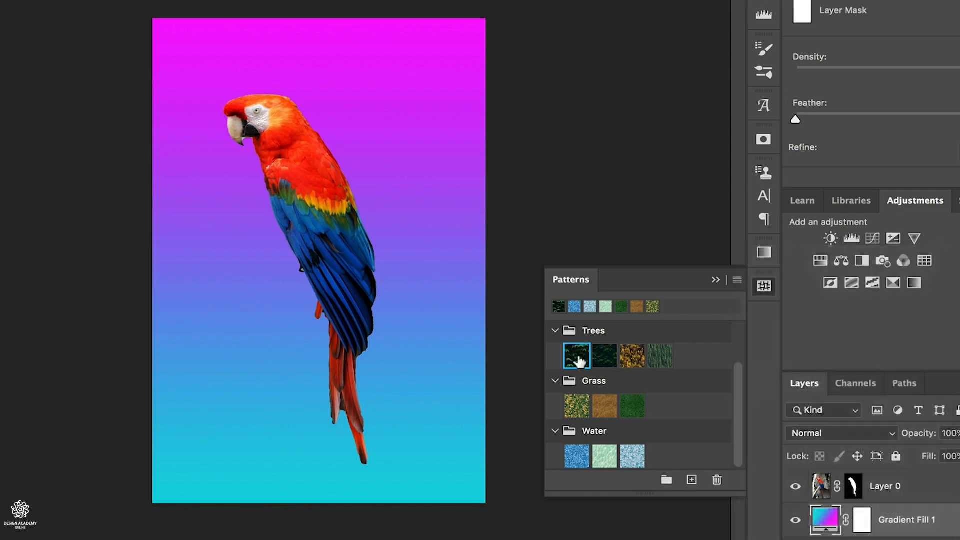
left_click_drag(584, 359, 833, 525)
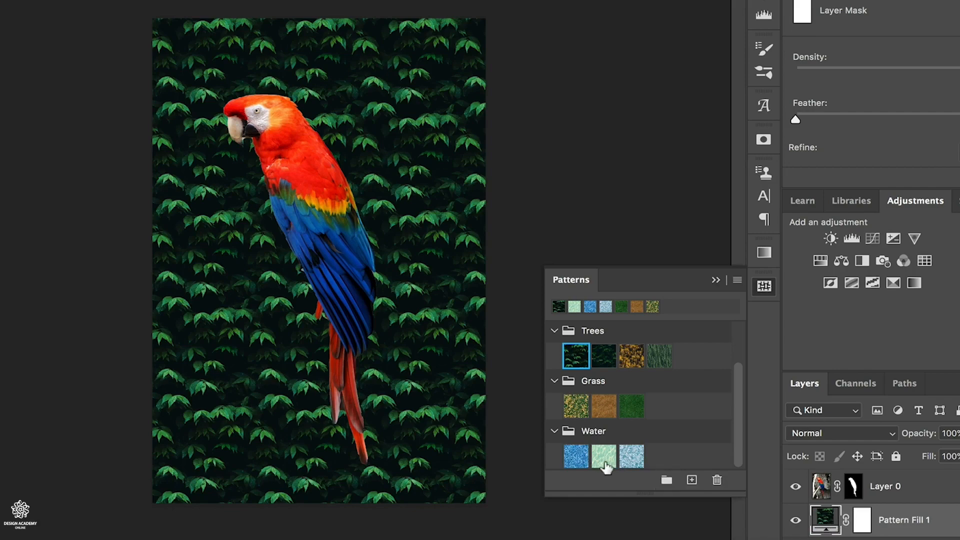
left_click(632, 456)
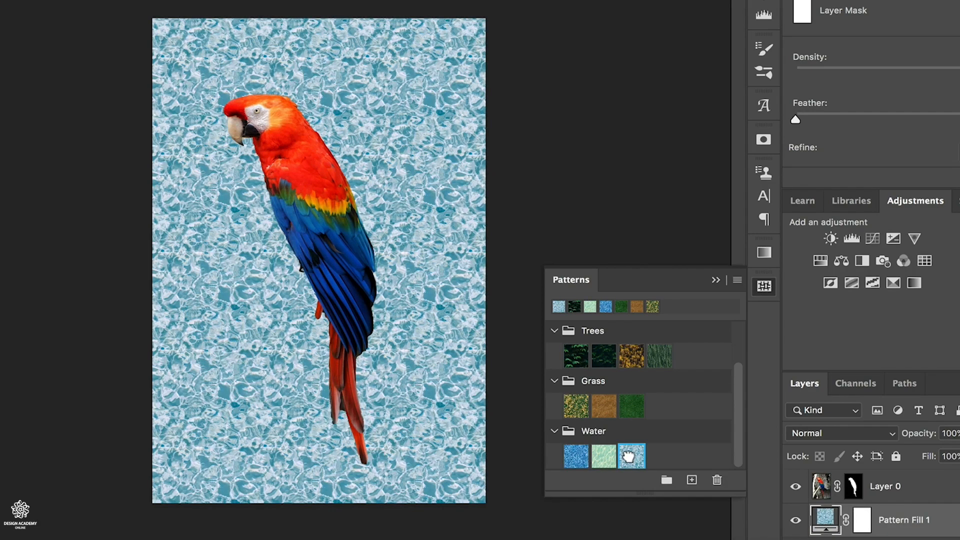
left_click(605, 457)
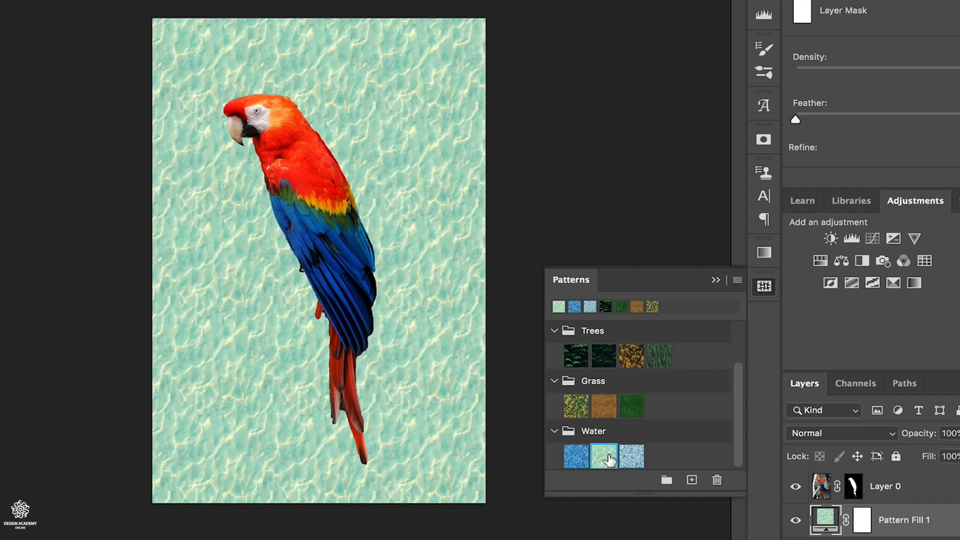
- Return to the Gradients presets and replace the background pattern fill with the yellow-to-green gradient
left_click(765, 253)
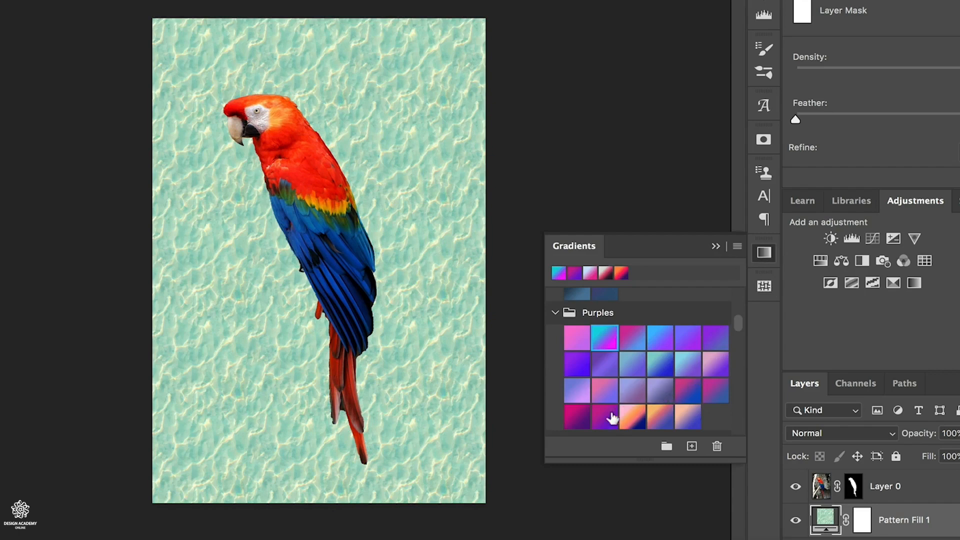
scroll(668, 388, "up", 6)
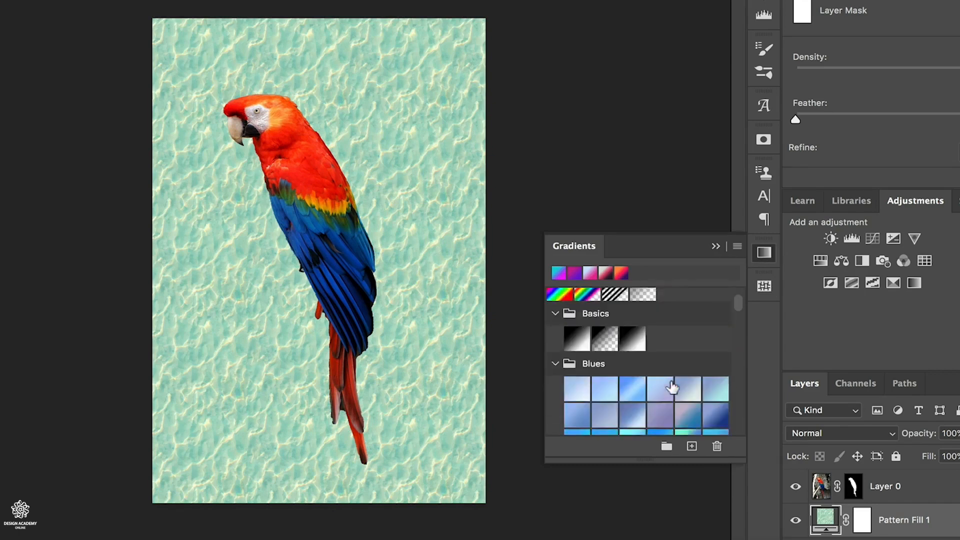
scroll(672, 388, "down", 10)
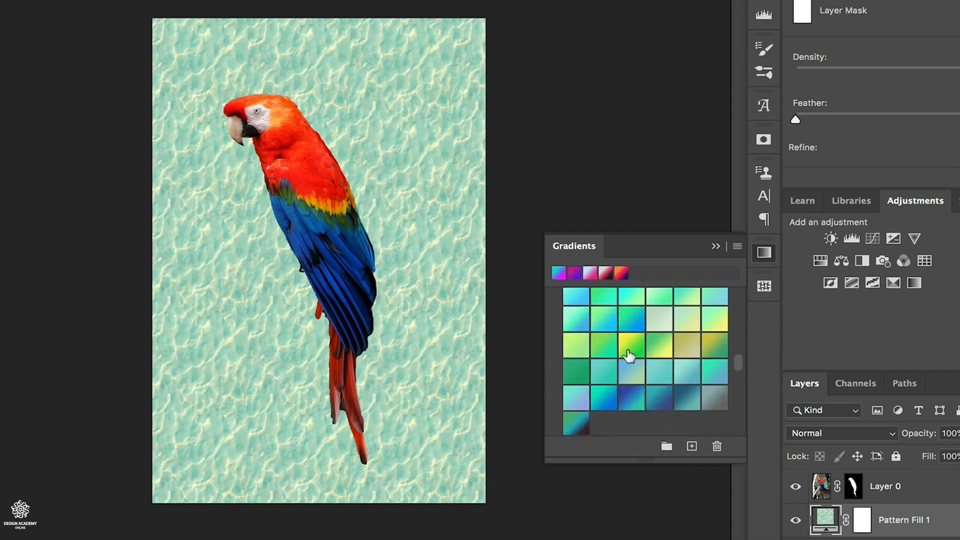
left_click_drag(627, 350, 826, 527)
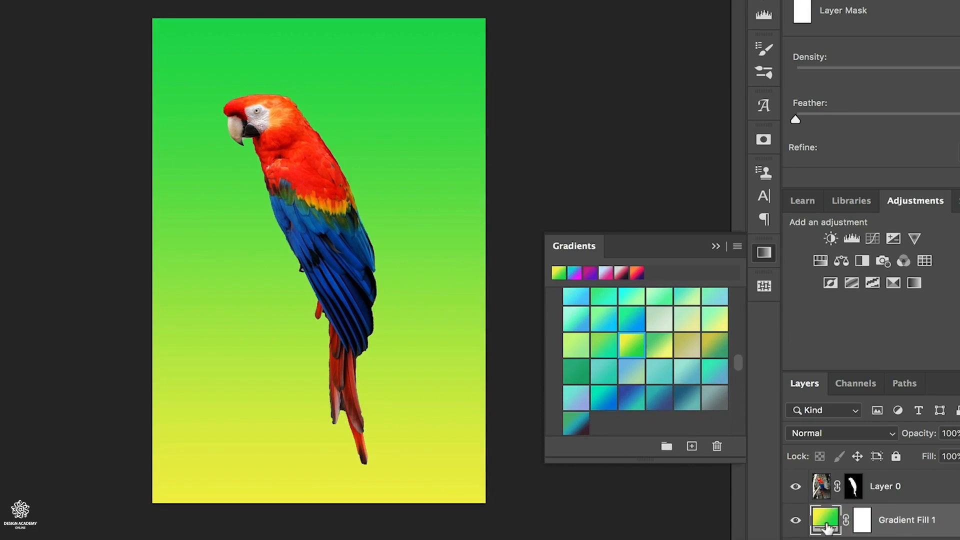
- In the background layer's Gradient Fill settings, try the Radial style, return to Linear, and move the gradient upward on the canvas
double_click(826, 527)
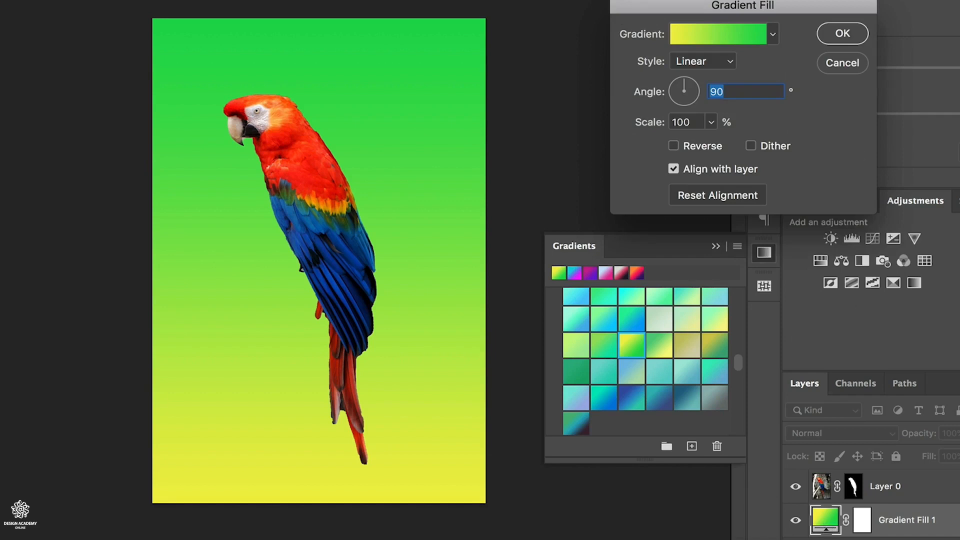
left_click(731, 62)
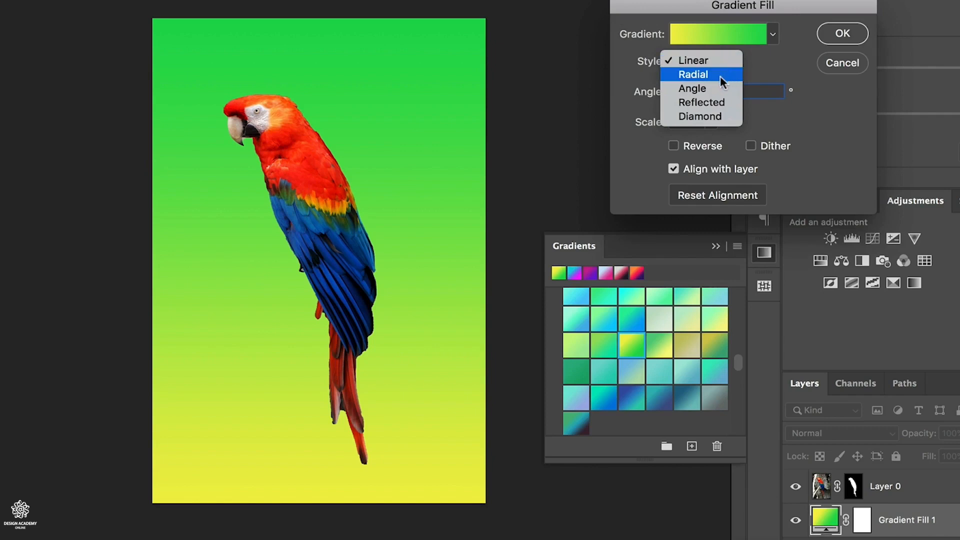
left_click(719, 75)
left_click(721, 61)
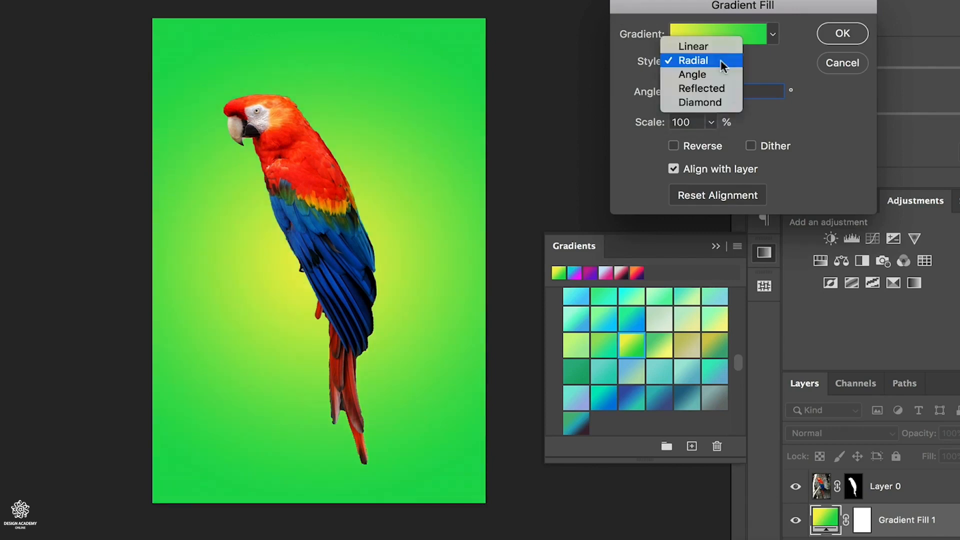
left_click(709, 40)
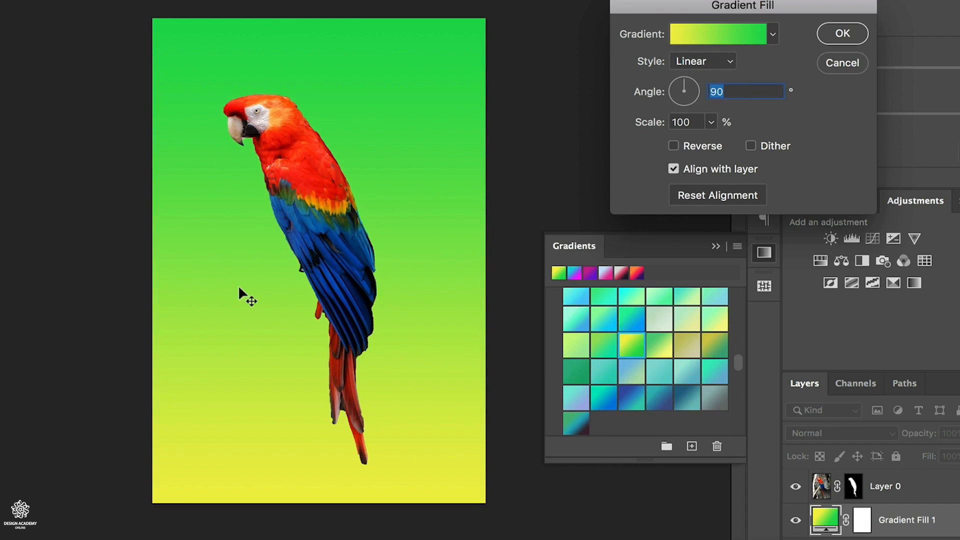
left_click_drag(238, 285, 241, 140)
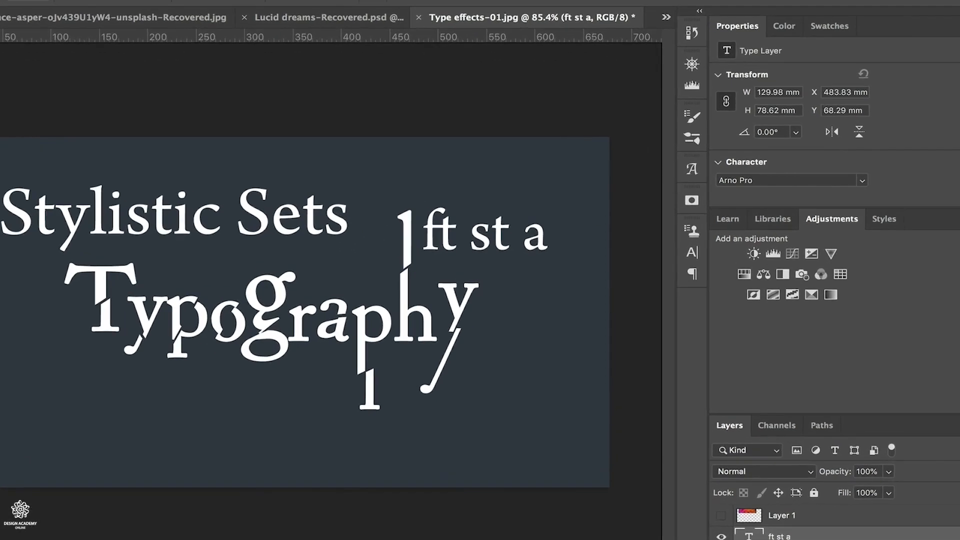
- For the "ft st a" type layer, turn on standard ligatures, discretionary ligatures and stylistic alternates in the type options
scroll(756, 117, "down", 3)
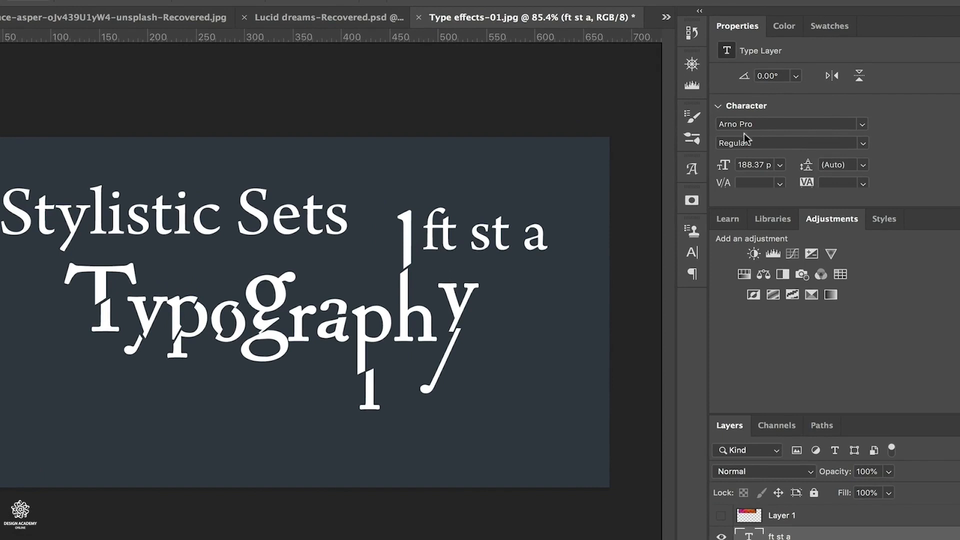
scroll(710, 93, "down", 5)
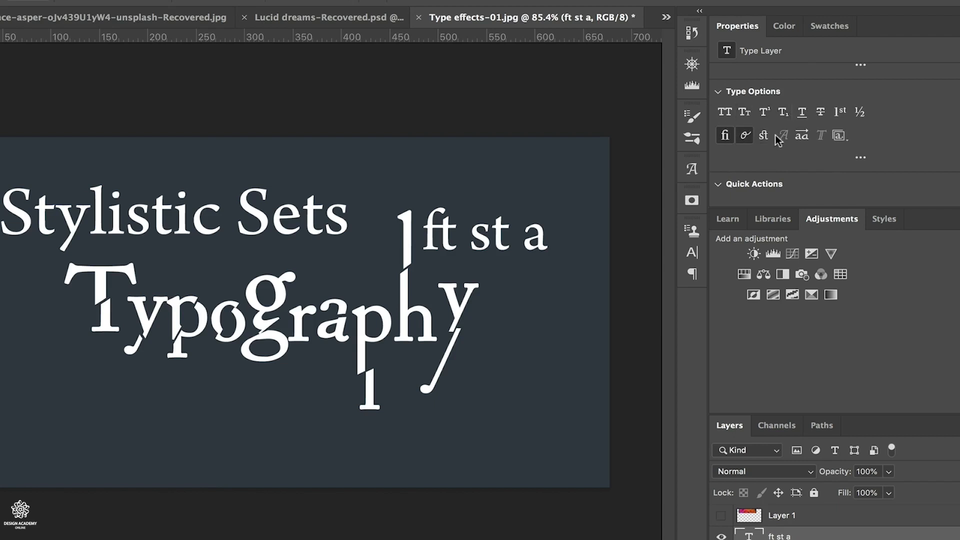
left_click(725, 138)
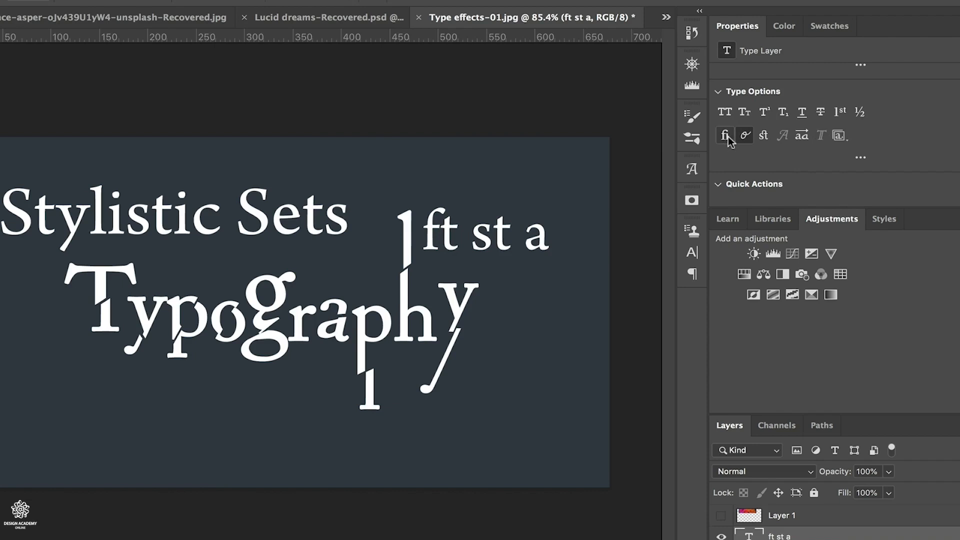
left_click(762, 141)
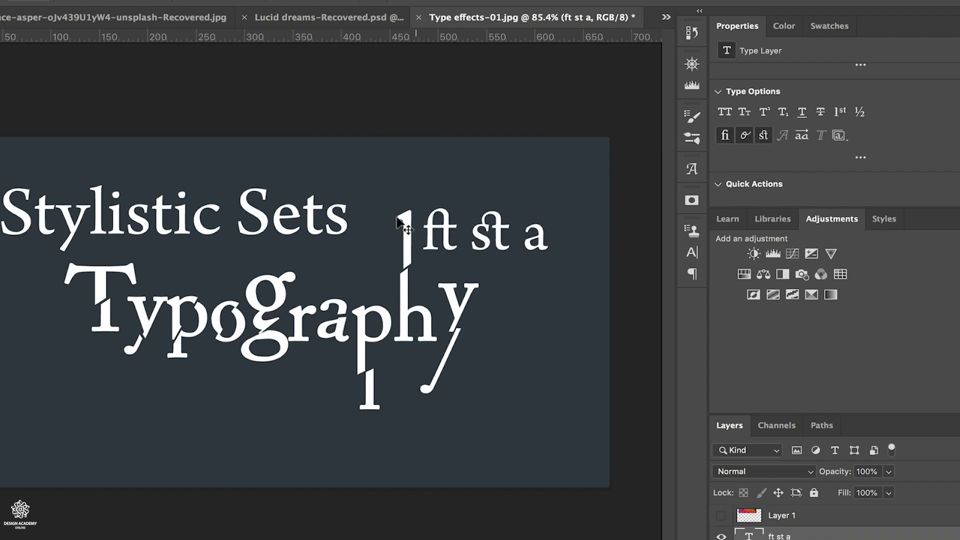
left_click(802, 136)
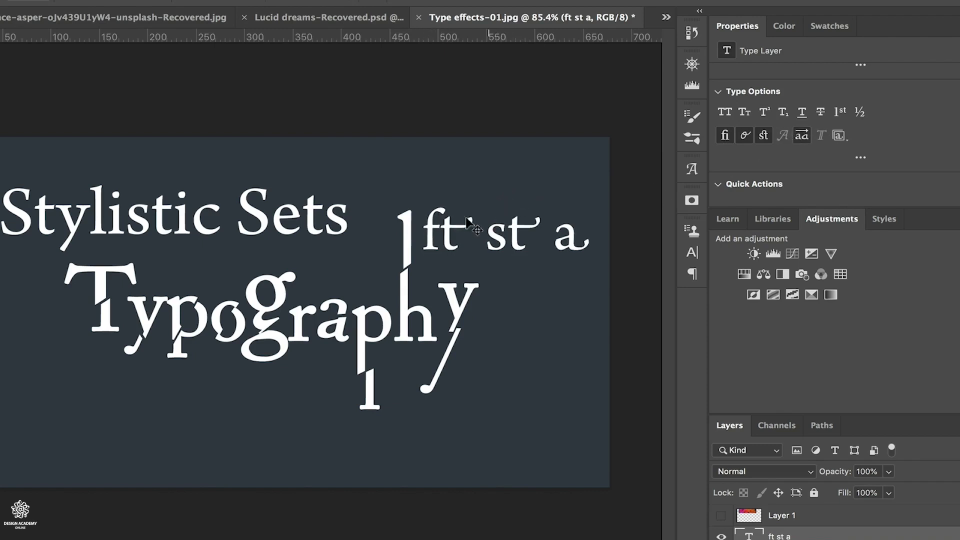
- Apply Stylistic Set 2 to the "ft st a" text and turn off its ligatures, contextual alternates, discretionary ligatures and stylistic alternates
left_click(840, 136)
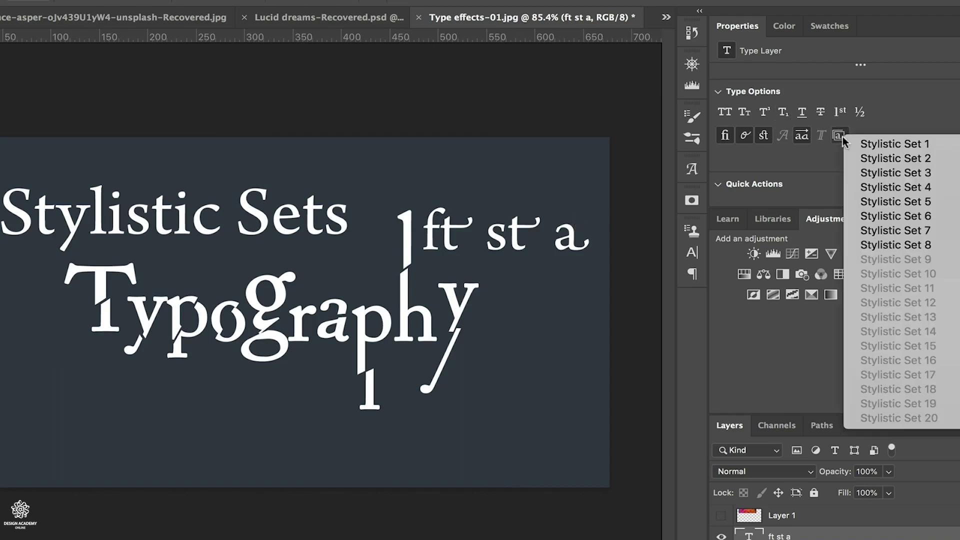
left_click(889, 159)
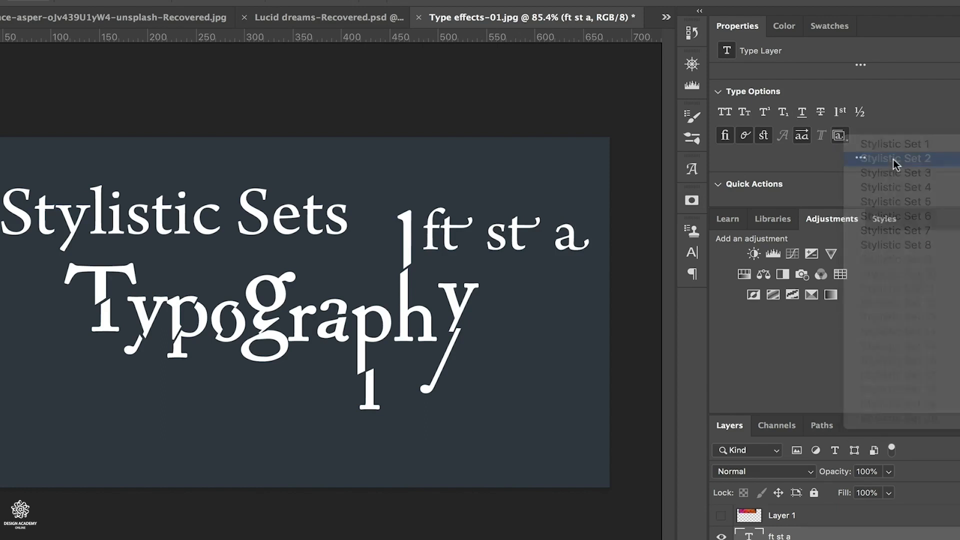
left_click(802, 135)
left_click(763, 135)
left_click(745, 135)
left_click(725, 135)
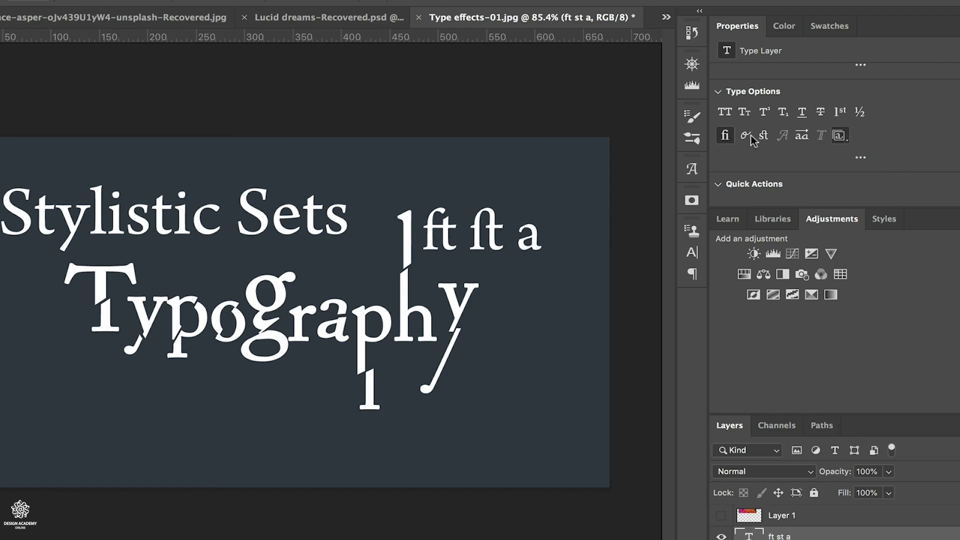
left_click(840, 135)
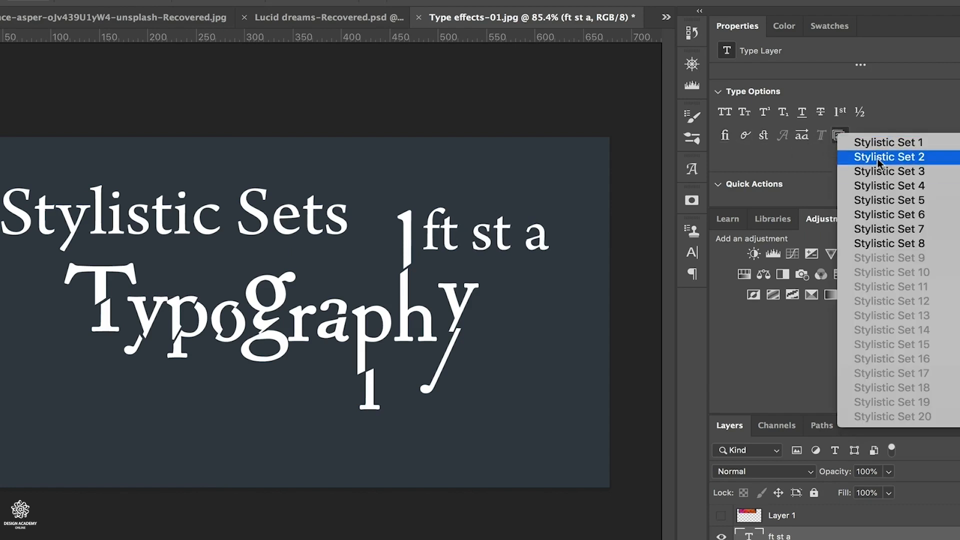
left_click(878, 159)
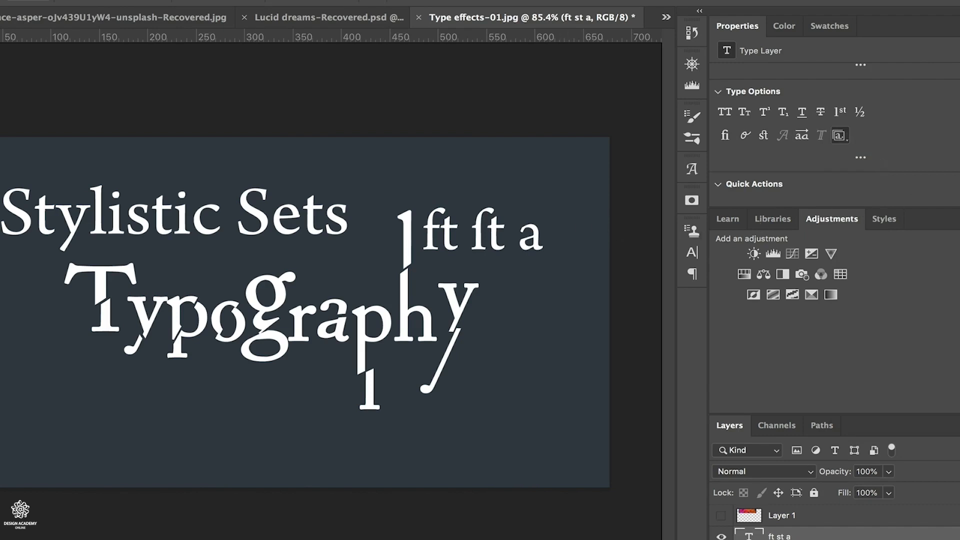
- Convert the "ft st a" type layer to a shape and hide that layer
scroll(834, 125, "down", 2)
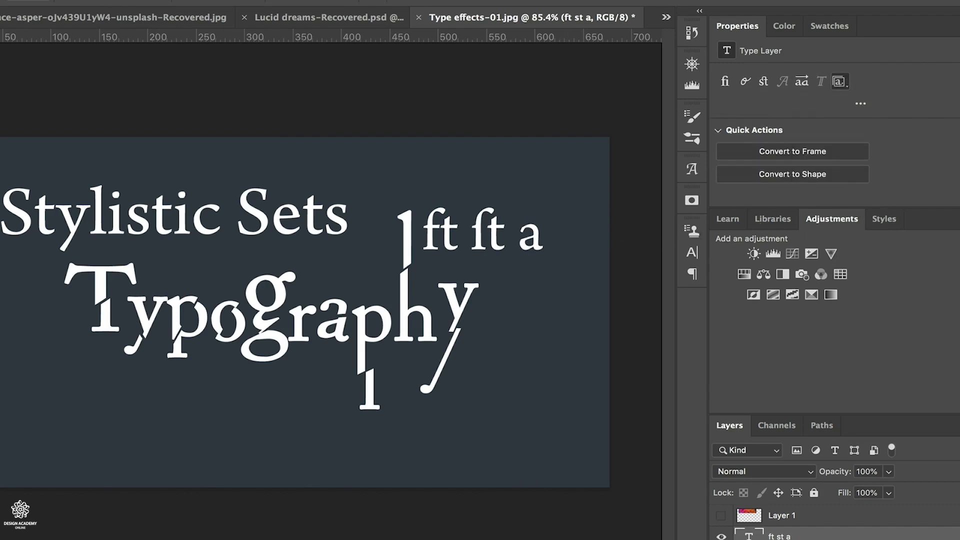
left_click(790, 175)
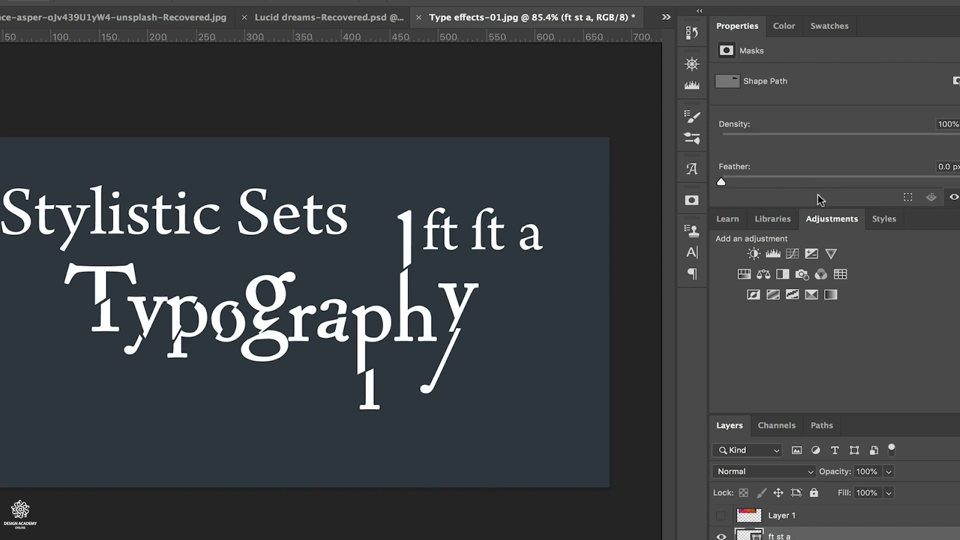
left_click(722, 537)
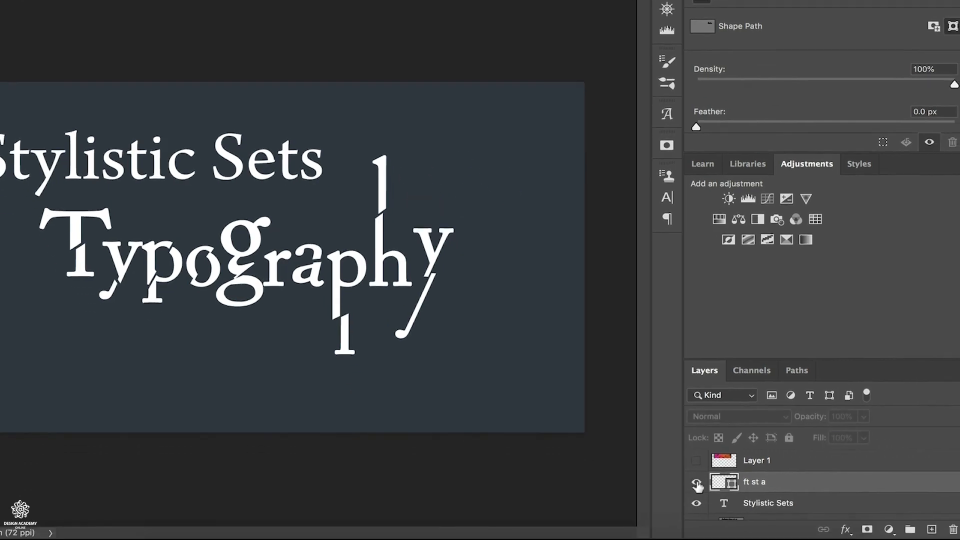
- Hide the "ft st a" shape layer and show Layer 1, the colored smoke image, over the "Stylistic Sets" text
left_click(722, 537)
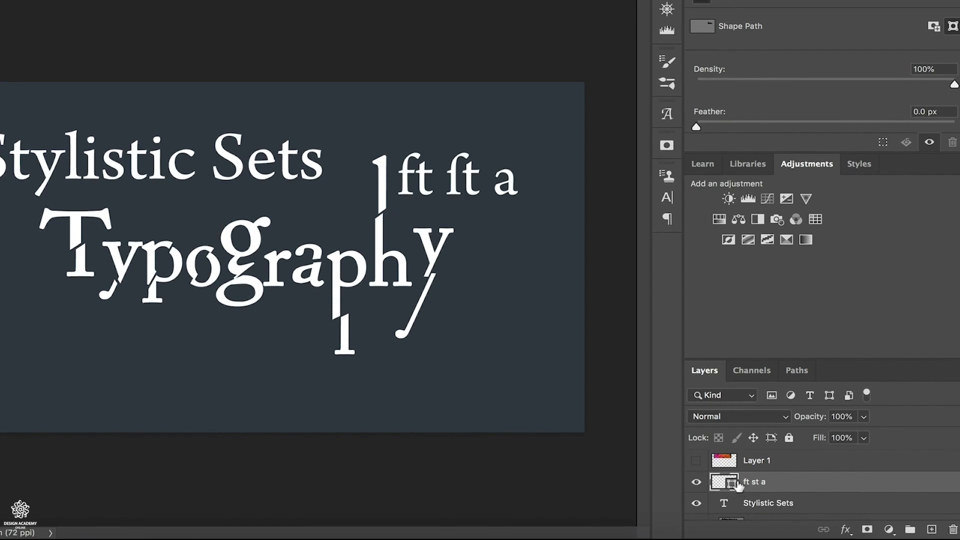
left_click(696, 483)
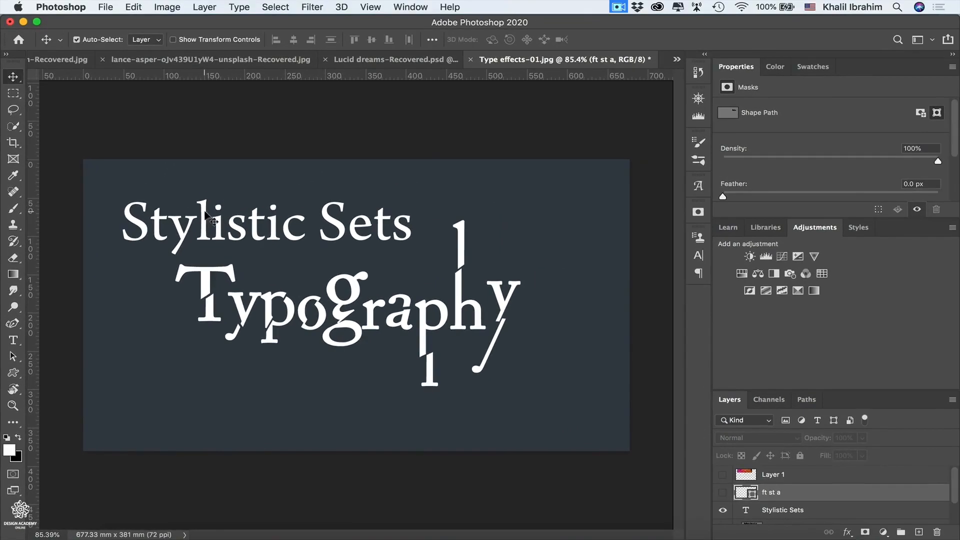
left_click(207, 217)
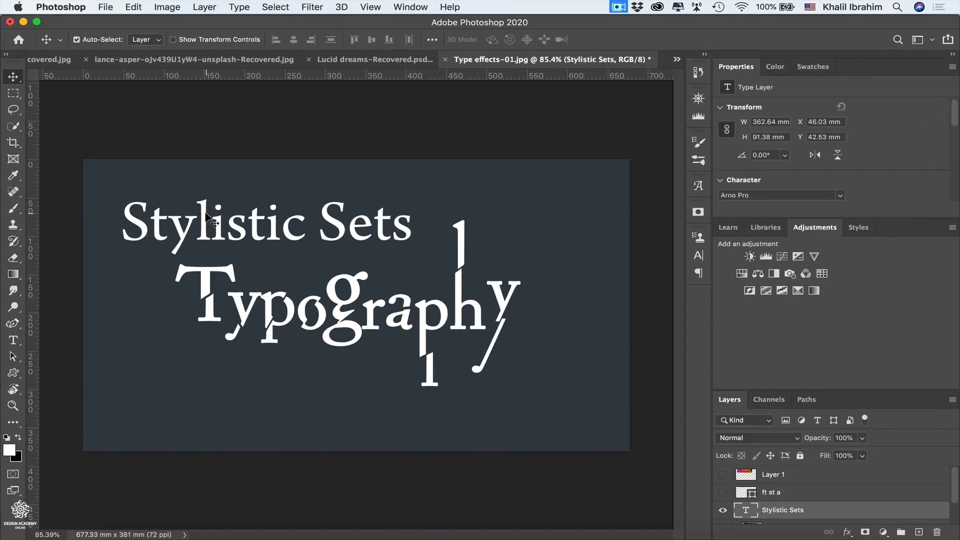
left_click(723, 476)
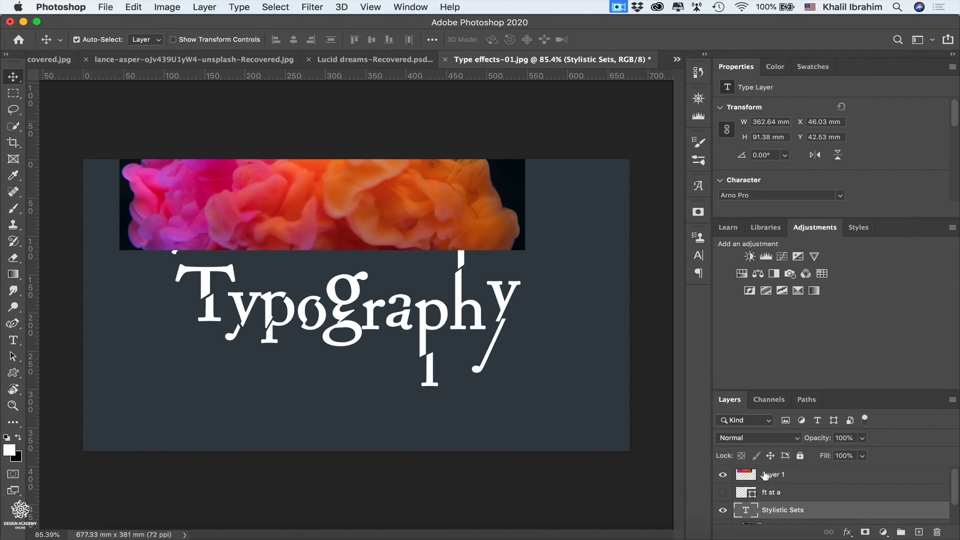
- Convert the "Stylistic Sets" type layer to a frame with its default name and size, and place Layer 1's image inside it
left_click_drag(954, 121, 949, 212)
left_click(793, 172)
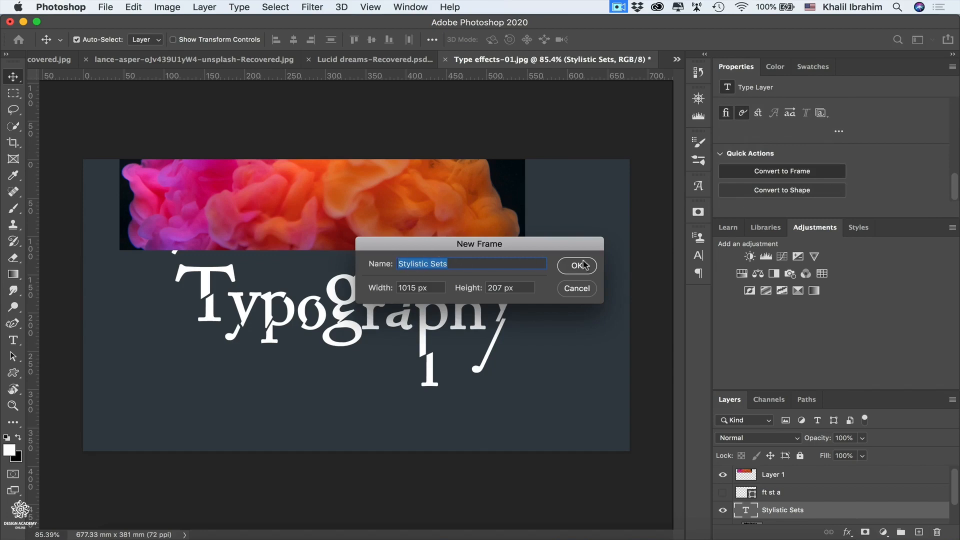
key("Return")
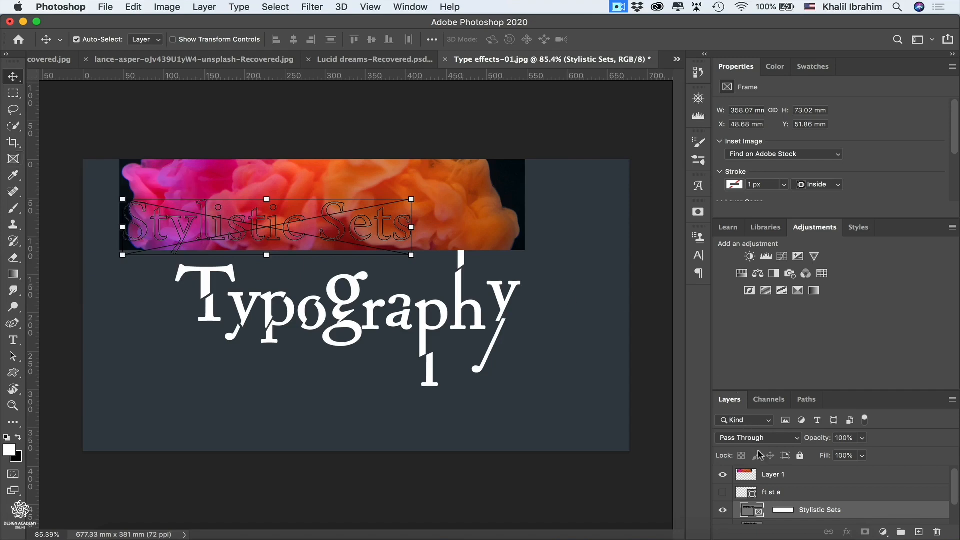
left_click_drag(774, 478, 778, 509)
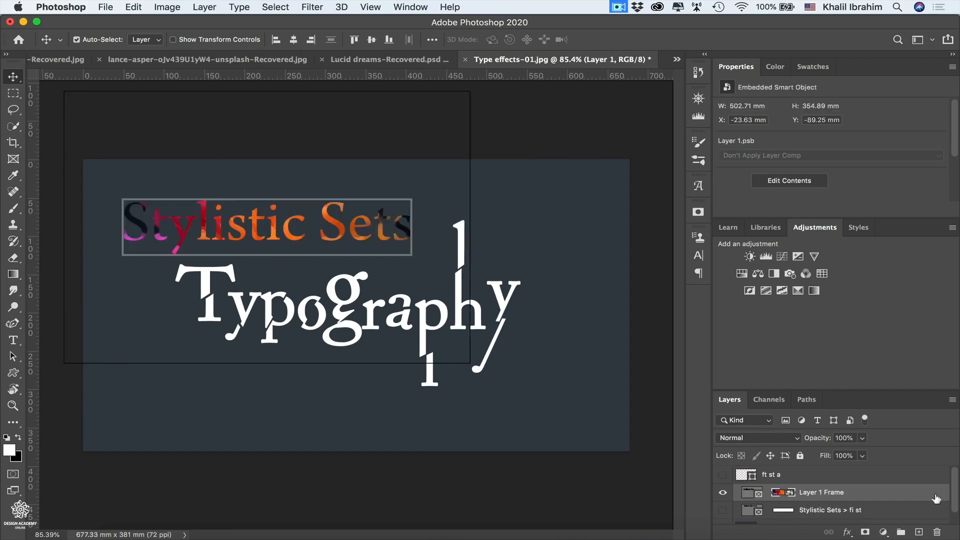
- Hide the Background and add a white-filled layer directly beneath the Layer 1 frame
left_click_drag(954, 495, 951, 516)
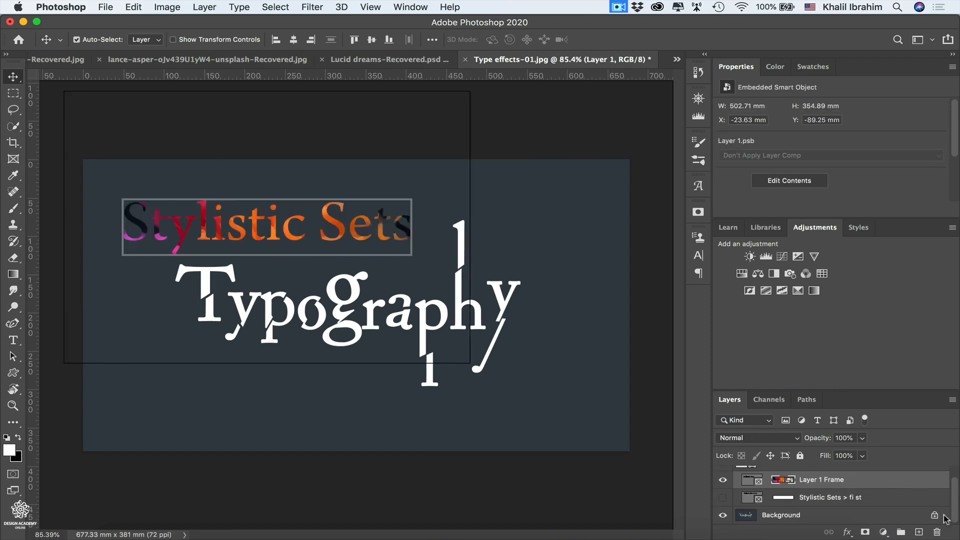
left_click(723, 515)
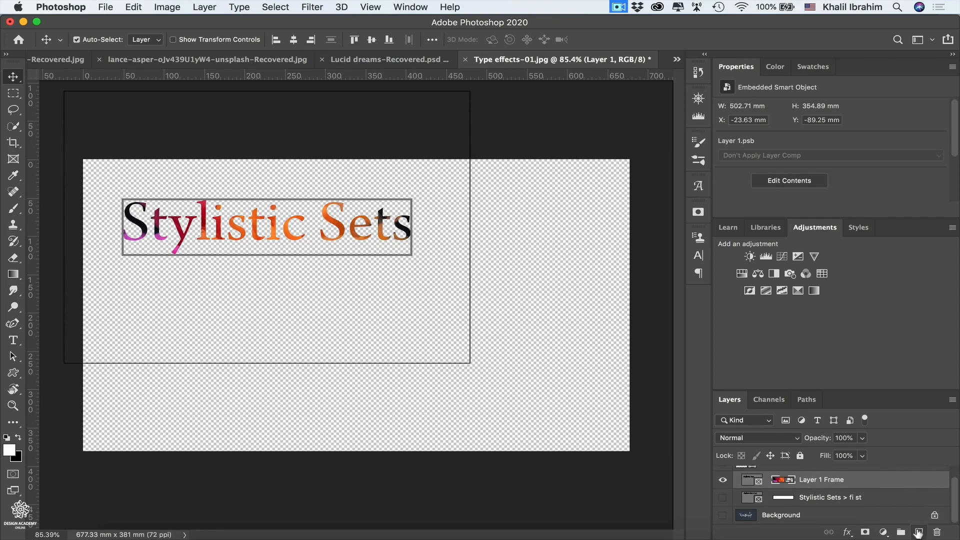
left_click(919, 535)
left_click_drag(825, 481, 828, 506)
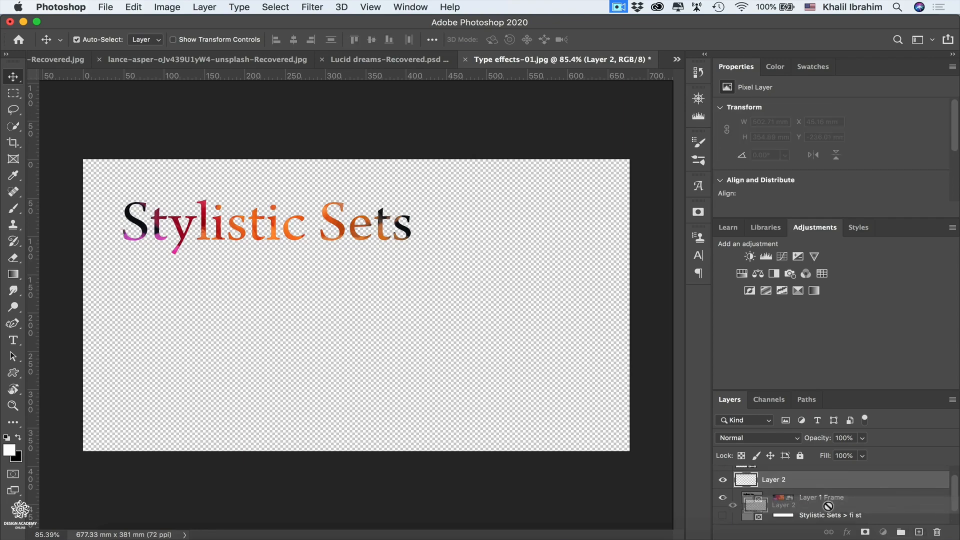
mouse_move(828, 506)
left_mouse_down()
mouse_move(844, 513)
mouse_move(820, 480)
mouse_move(817, 510)
left_mouse_up()
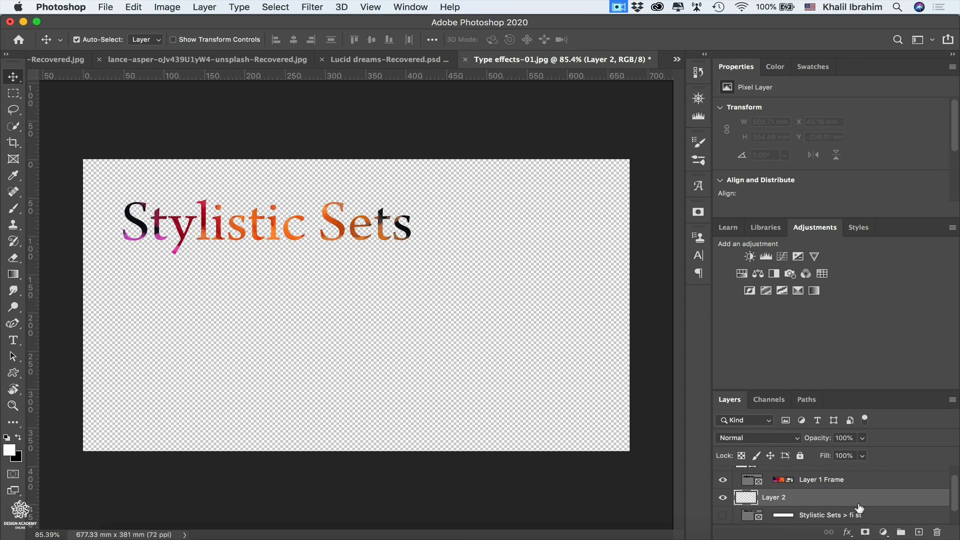
key("alt+BackSpace")
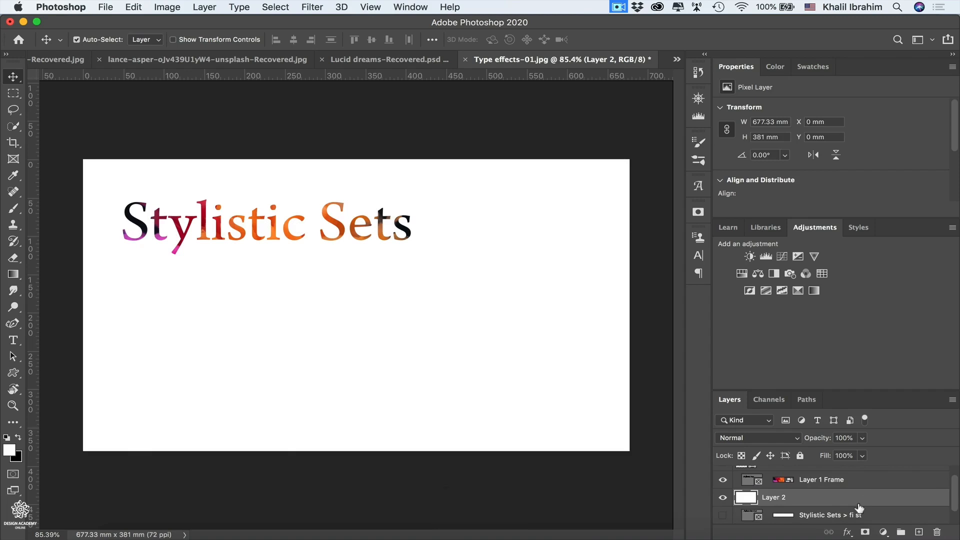
- Move the "Stylistic Sets" frame with its image to the middle of the canvas, about X 168 mm and Y 142 mm
key("v")
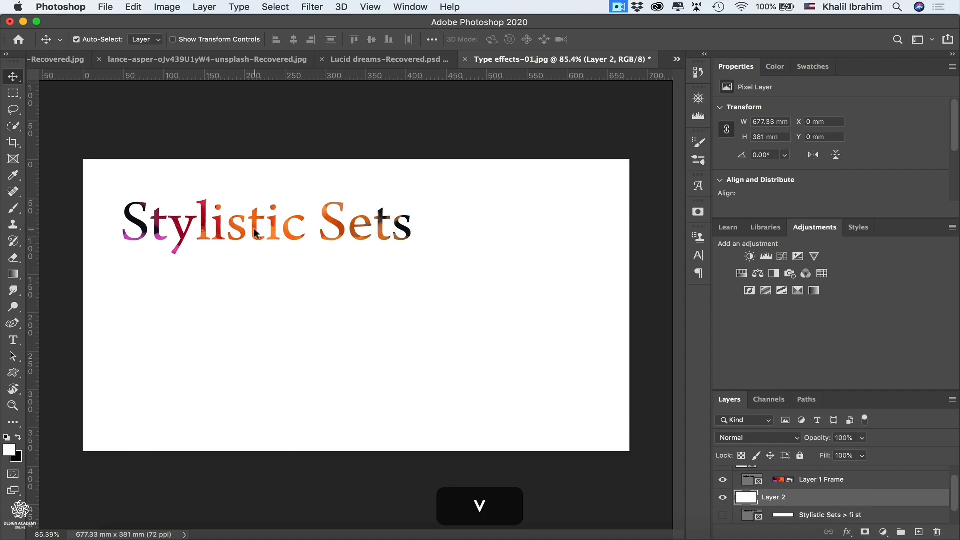
left_click_drag(254, 233, 344, 299)
left_click_drag(349, 303, 355, 304)
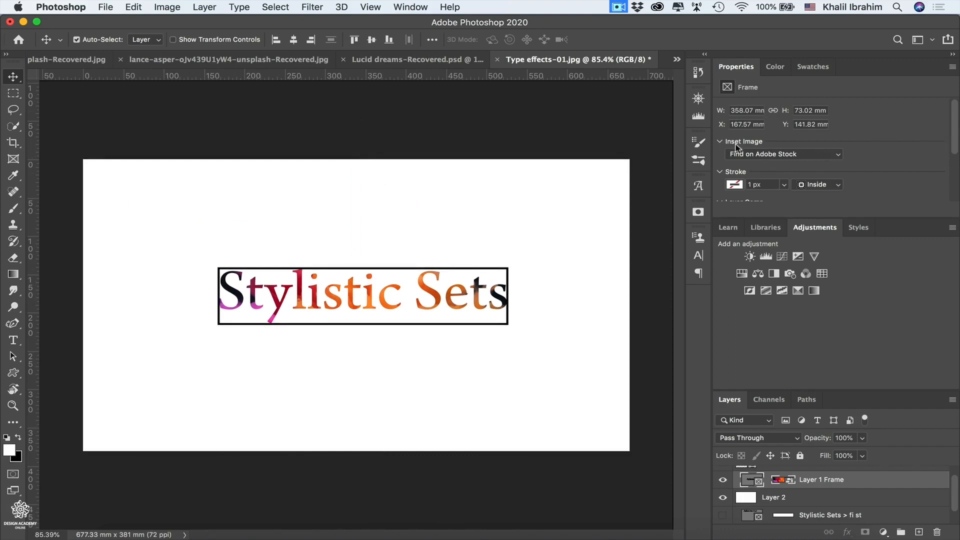
- Examine the Layer 1 frame's properties, including its inset image sources, stroke, layer comp and content commands
left_click(818, 155)
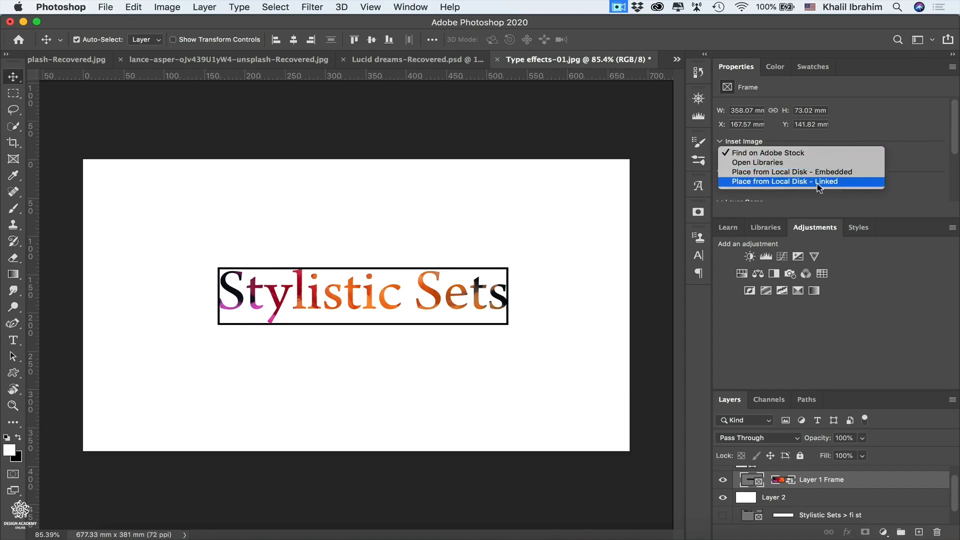
left_click(922, 171)
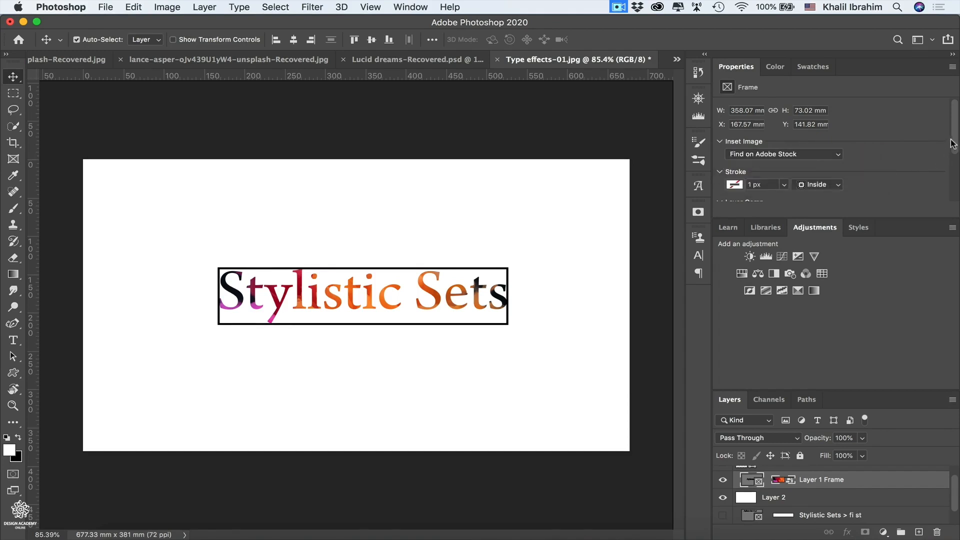
scroll(951, 144, "down", 3)
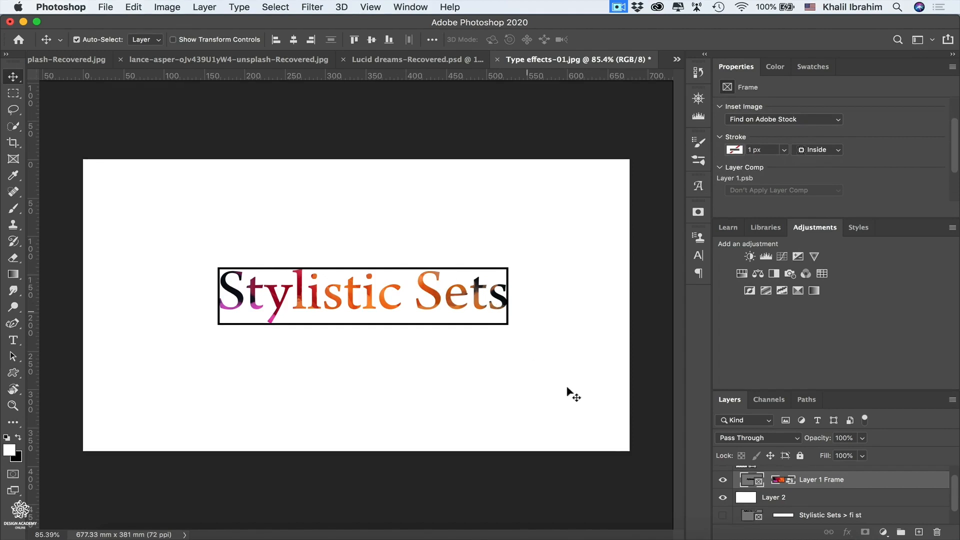
left_click(770, 499)
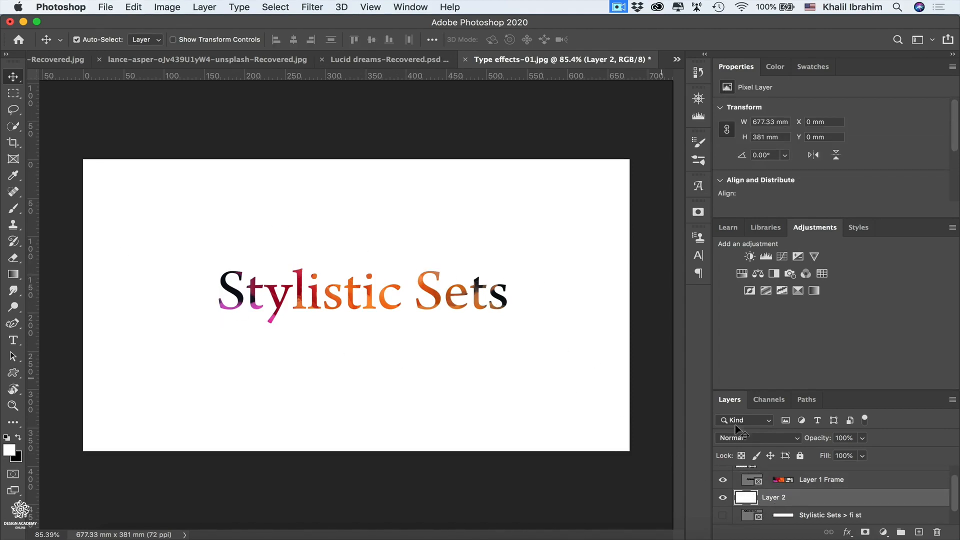
left_click(804, 481)
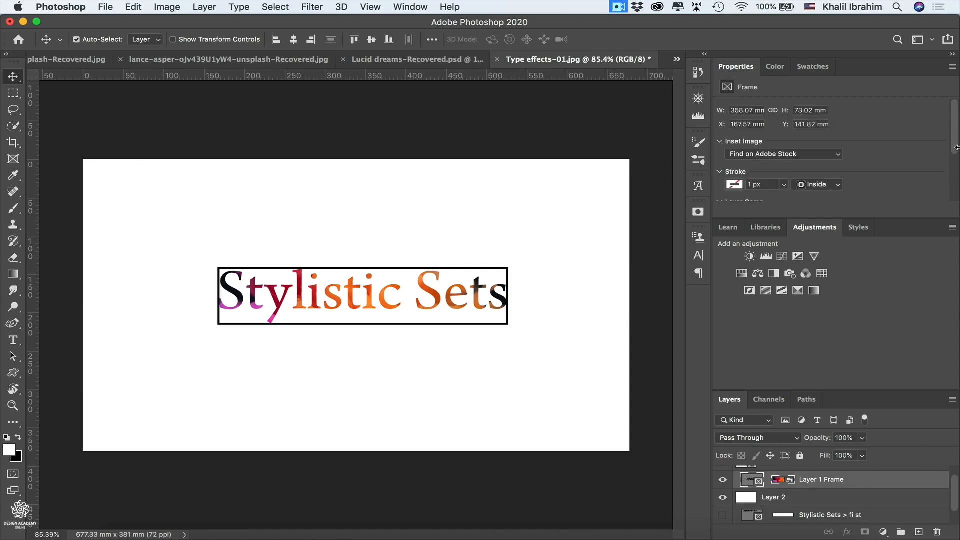
left_click_drag(956, 152, 945, 202)
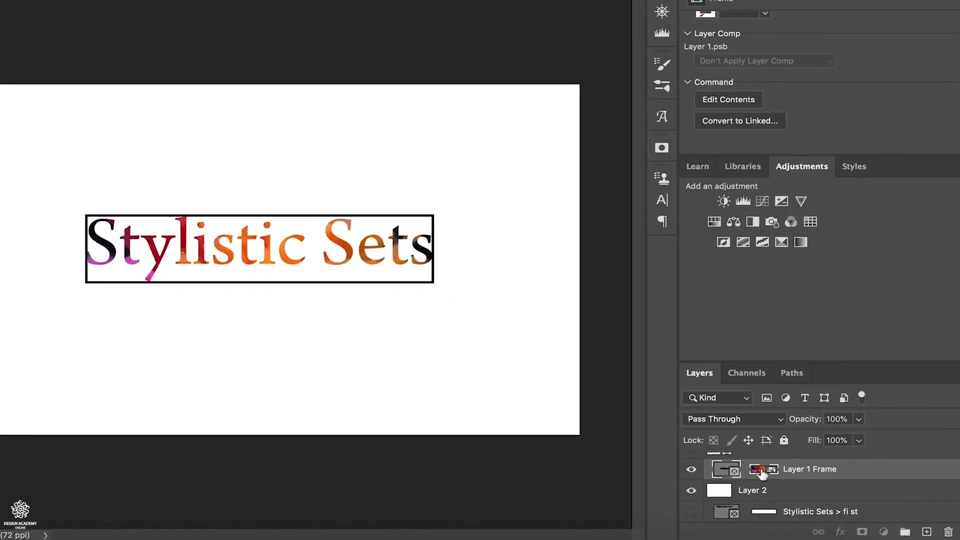
- Nudge the image inside the "Stylistic Sets" frame to X 95.24 mm and Y -27.51 mm, leaving the frame itself in place
left_click(761, 471)
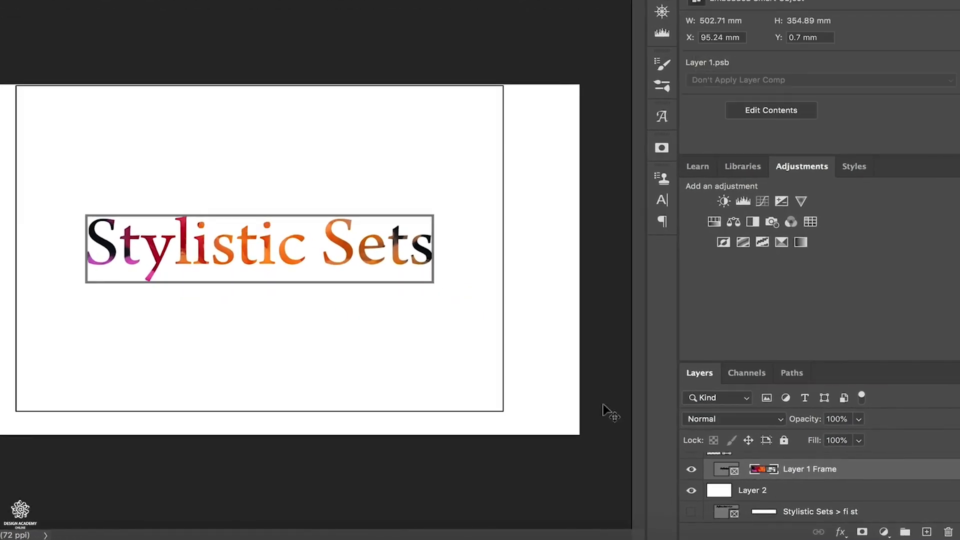
key("shift+Left")
key("shift+Left")
key("shift+Left")
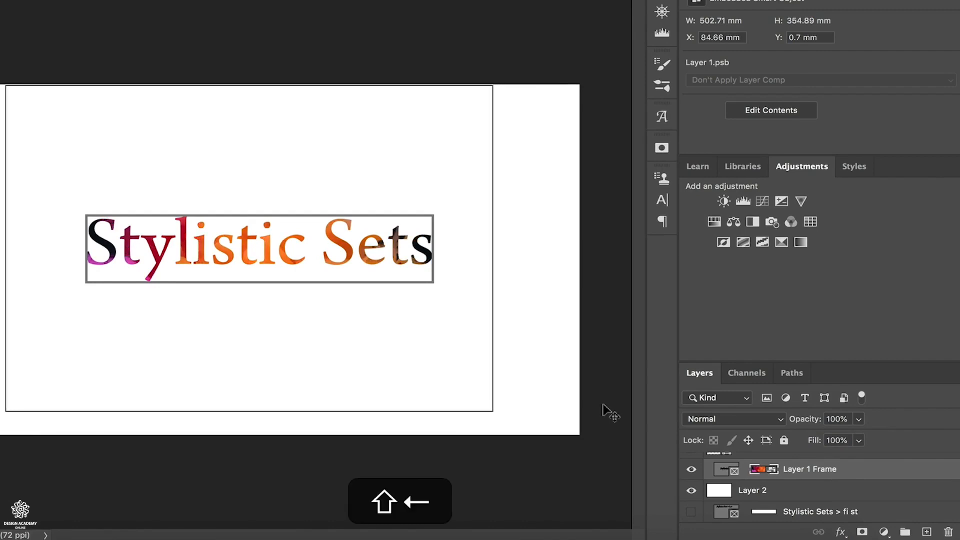
key("shift+Right")
key("shift+Right")
key("shift+Right")
key("shift+Right")
key("shift+Right")
key("shift+Right")
key("shift+Right")
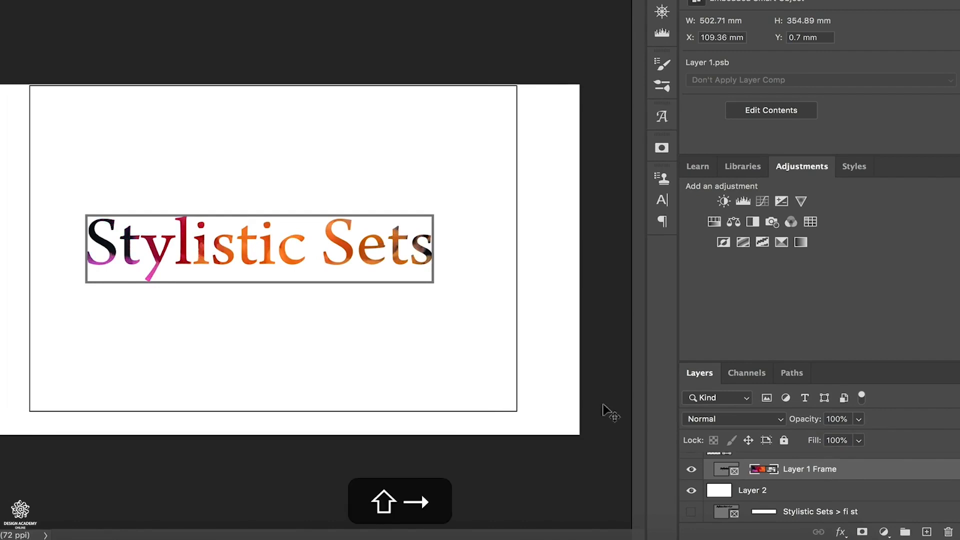
key("shift+Up")
key("shift+Up")
key("shift+Up")
key("shift+Up")
key("shift+Up")
key("shift+Up")
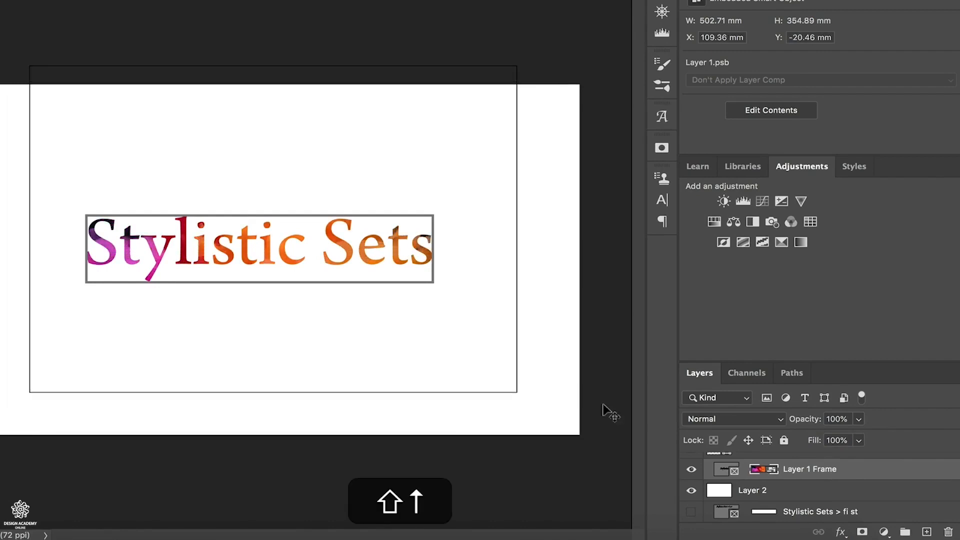
key("shift+Left")
key("shift+Left")
key("shift+Left")
key("shift+Left")
key("shift+Left")
key("shift+Up")
key("shift+Up")
key("shift+Up")
key("shift+Up")
key("shift+Up")
key("shift+Up")
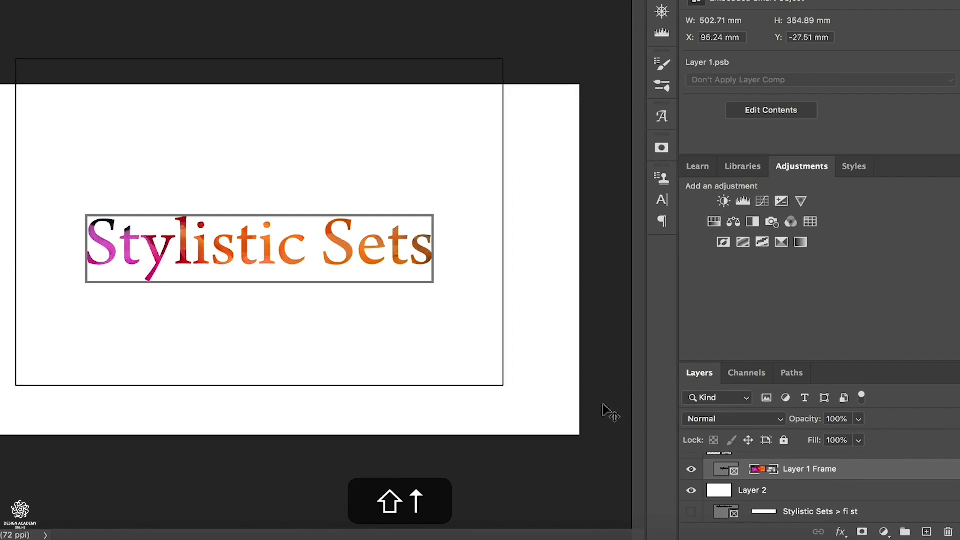
left_click(756, 492)
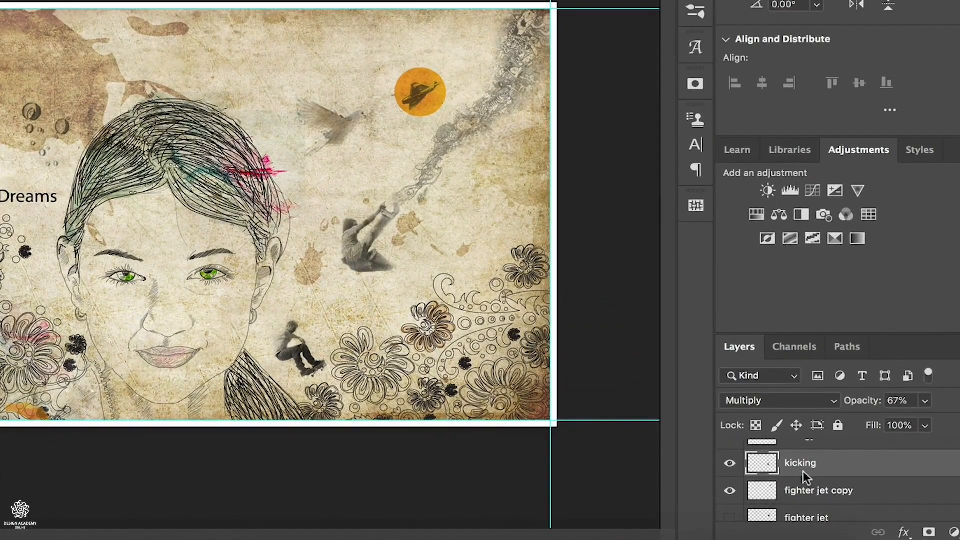
- In Lucid dreams.psd, zoom the canvas to the contents of the "kicking" layer and of the "fighter jet copy" layer
key("alt")
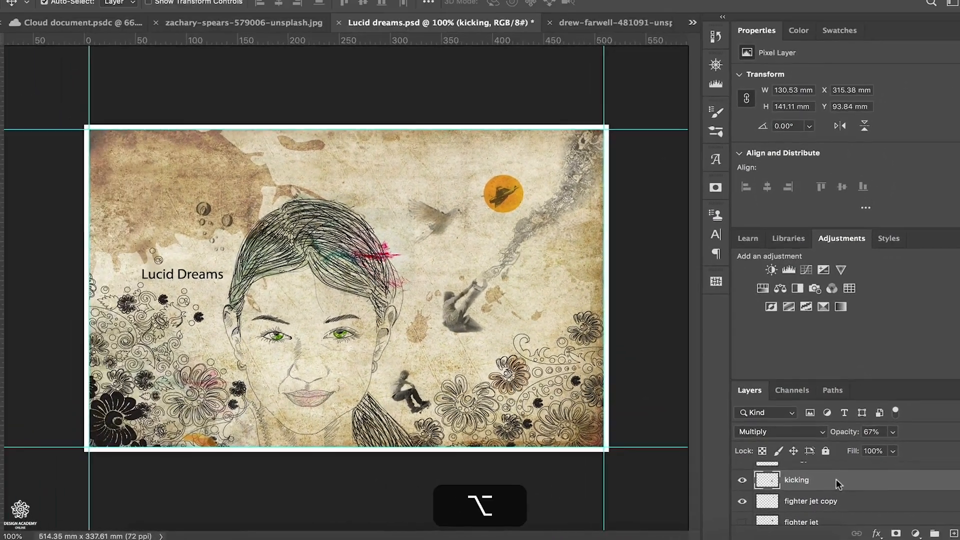
left_click(836, 480, "alt")
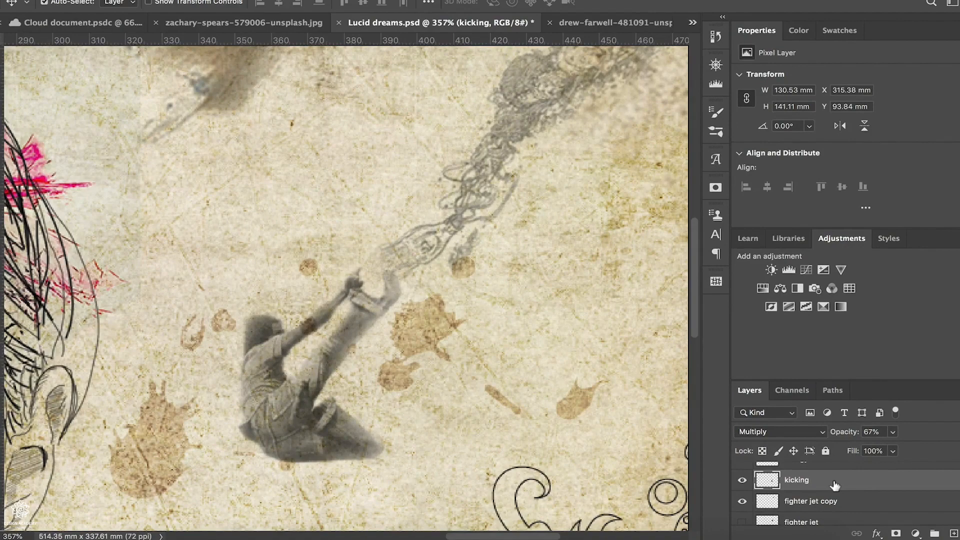
key("alt")
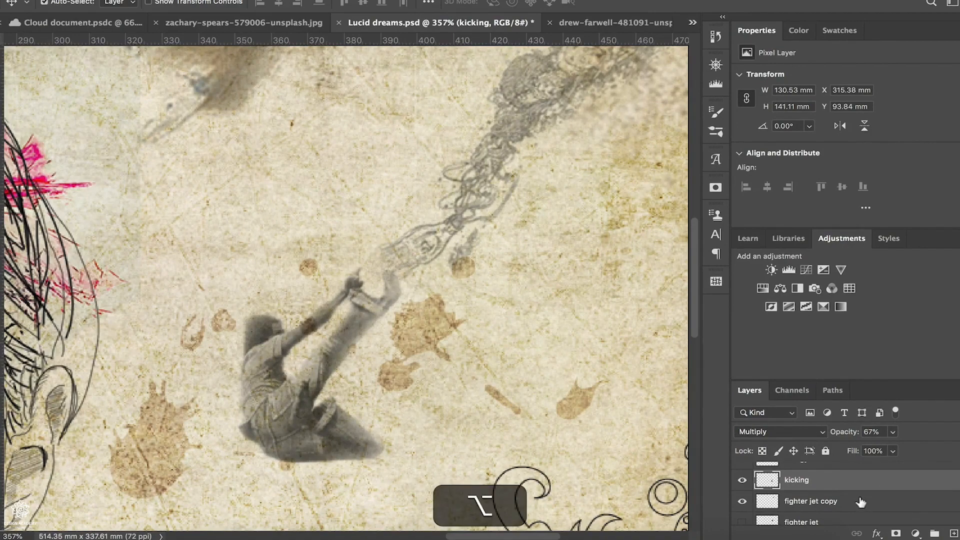
left_click(860, 502, "alt")
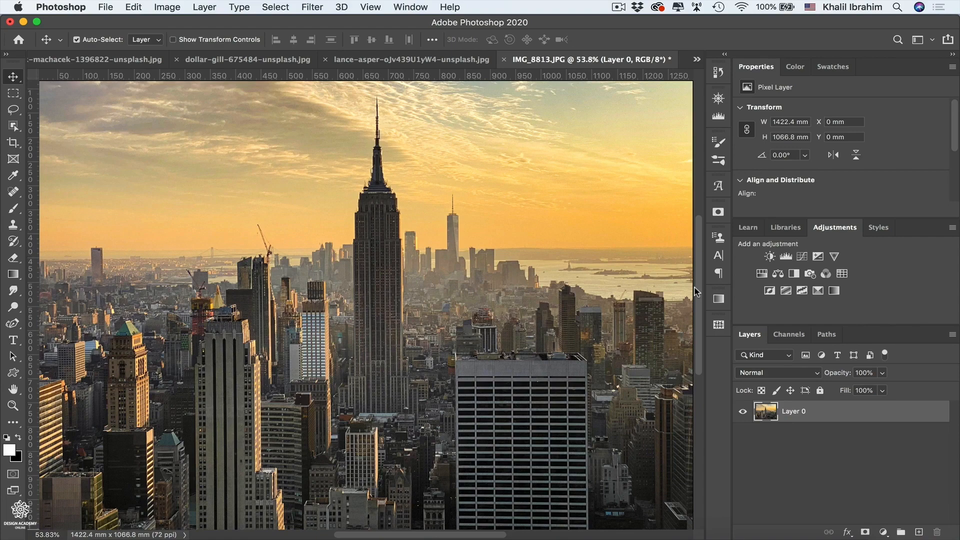
- Examine the Save As choices for the IMG_8813 image, including on-computer and cloud document saving, and leave without saving
left_click(108, 7)
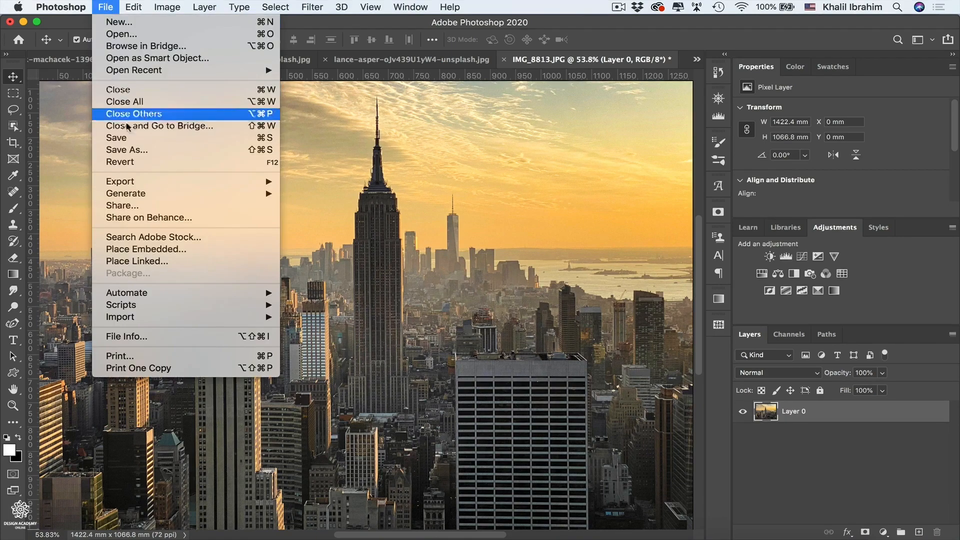
left_click(129, 151)
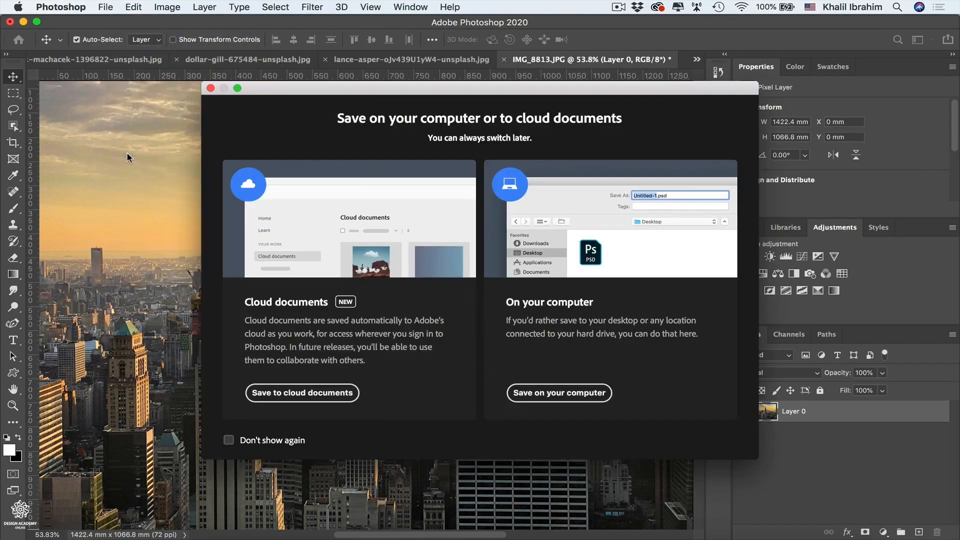
left_click(572, 398)
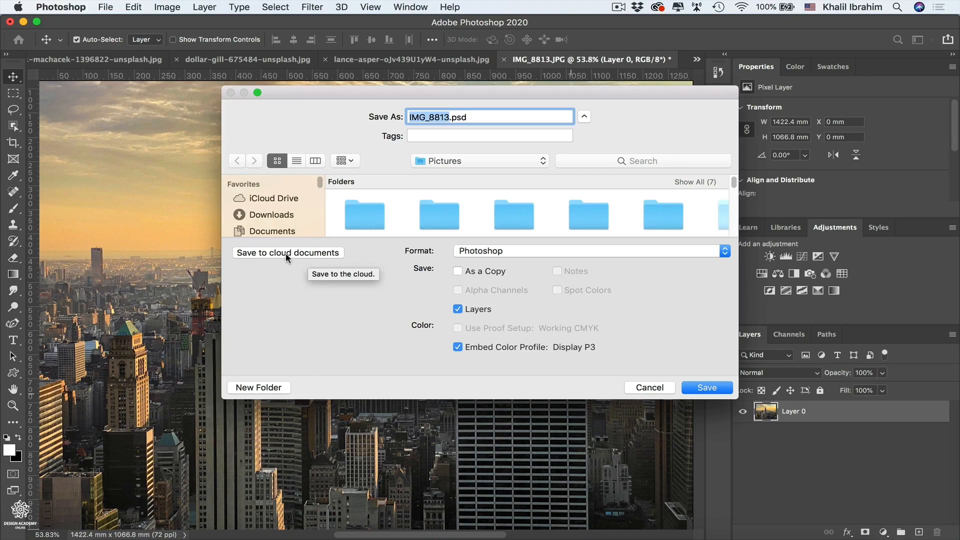
left_click(651, 388)
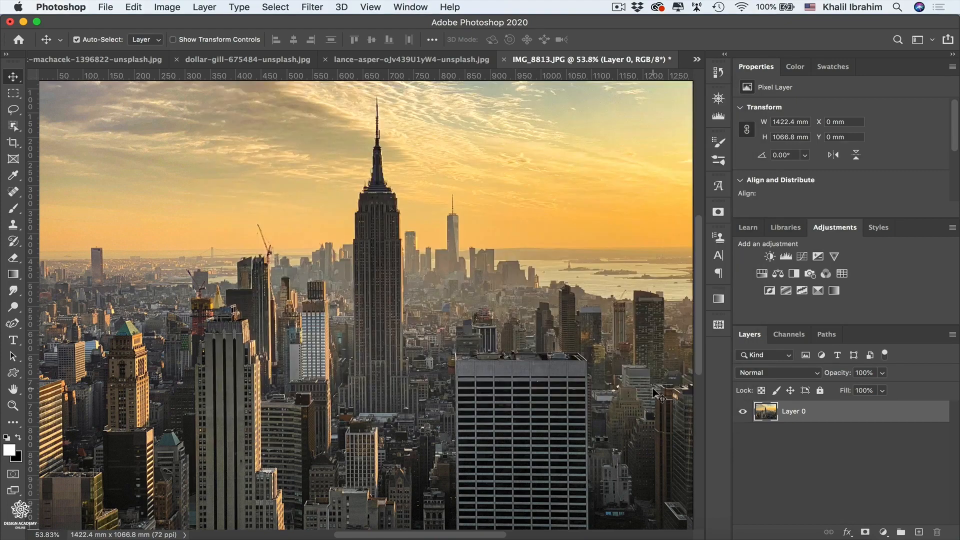
- Save the IMG_8813 image to cloud documents under the name "New york City"
left_click(106, 7)
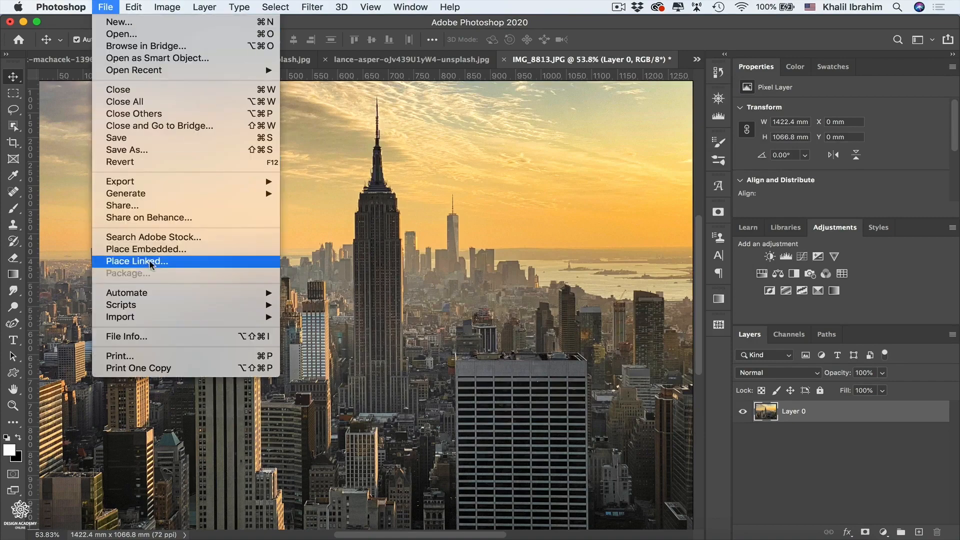
left_click(181, 149)
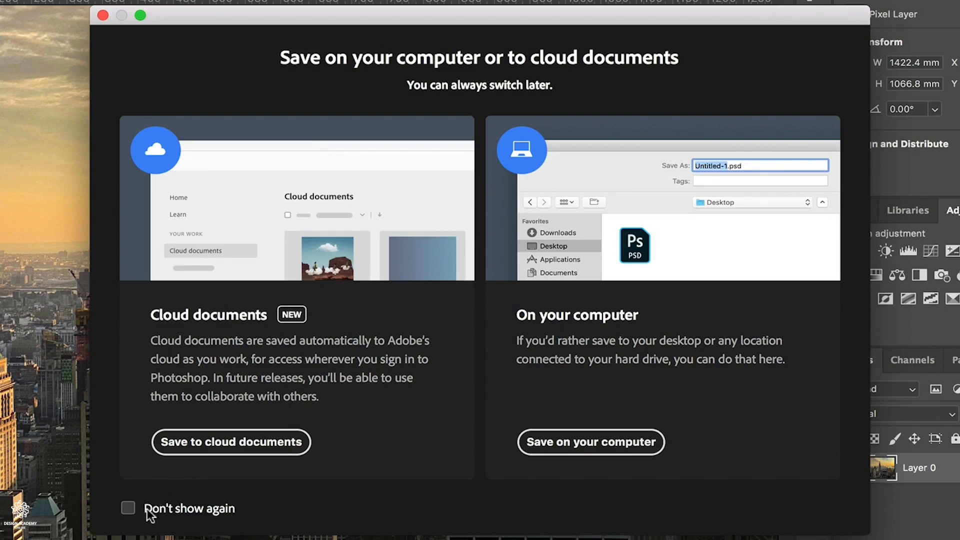
left_click(231, 443)
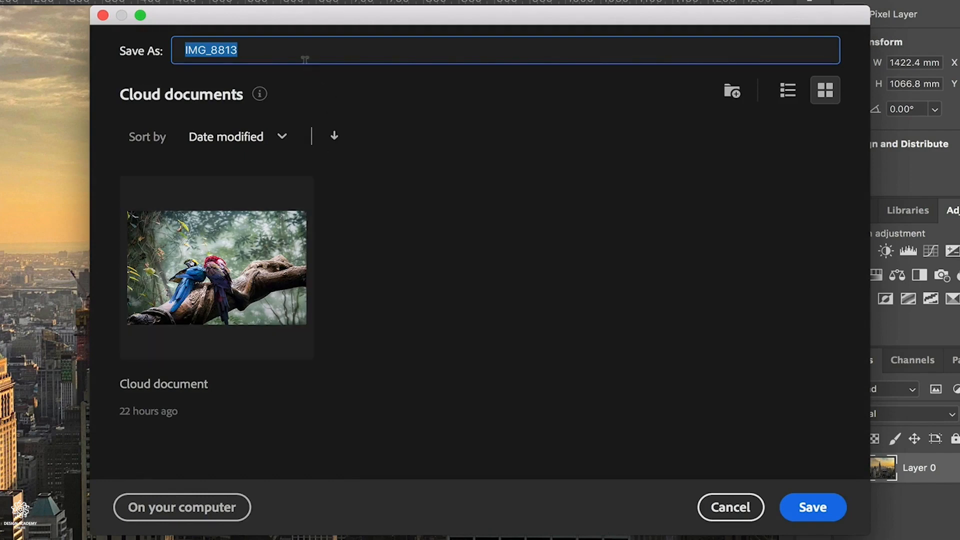
type("New yo")
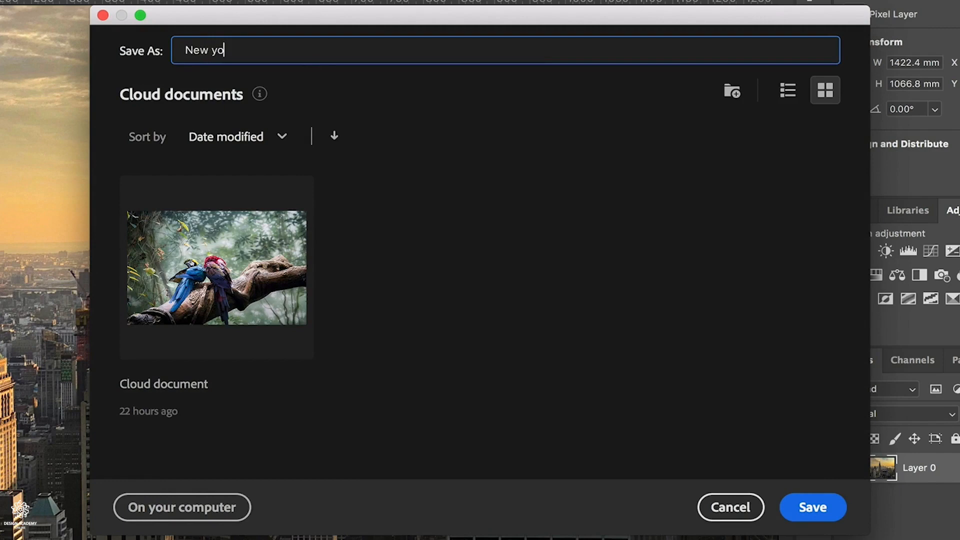
type("rk City")
left_click(813, 507)
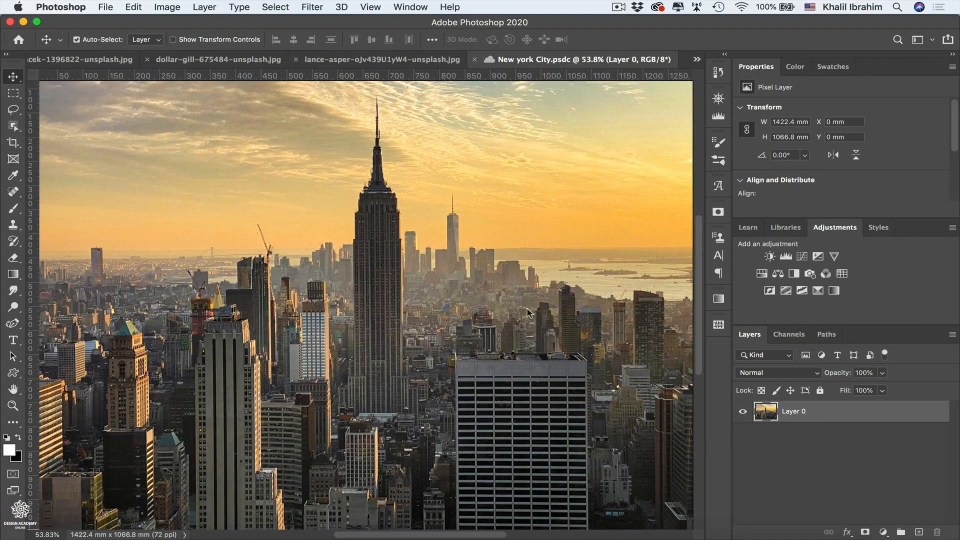
- Examine the cloud documents offered for opening and the recent files list, leaving without opening anything
left_click(105, 8)
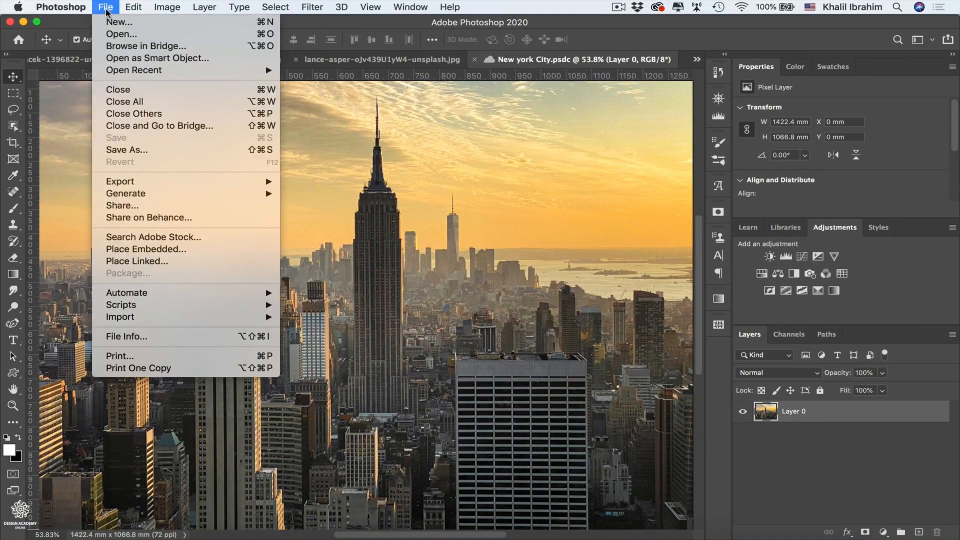
left_click(114, 35)
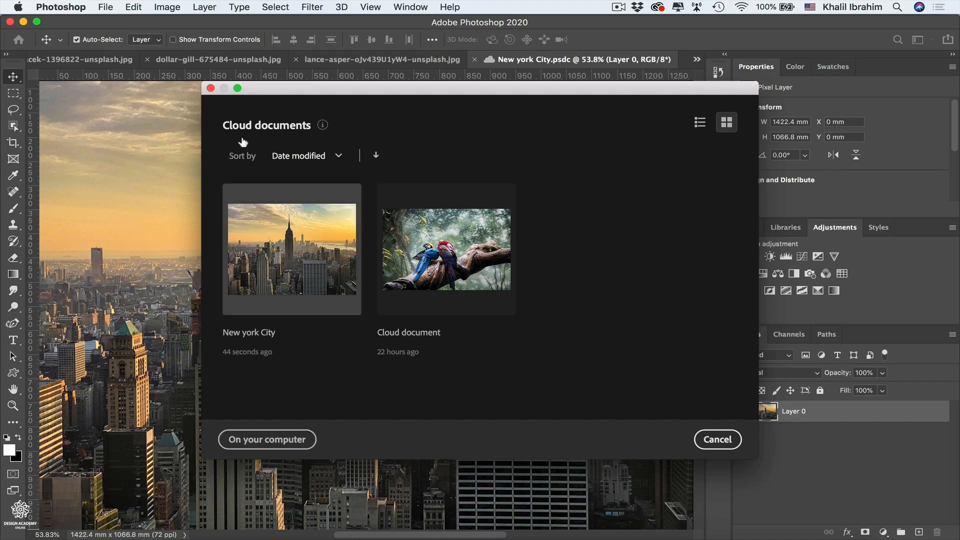
left_click(210, 88)
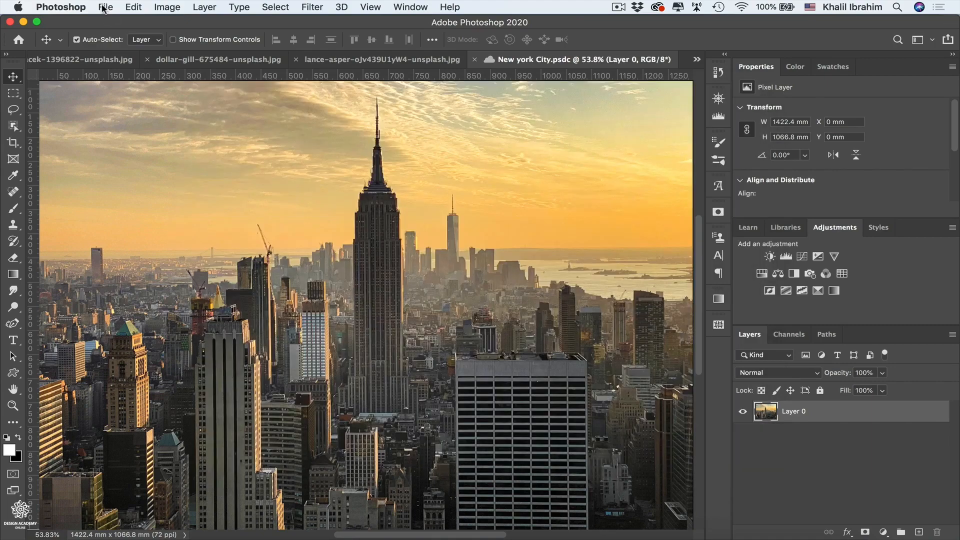
left_click(105, 7)
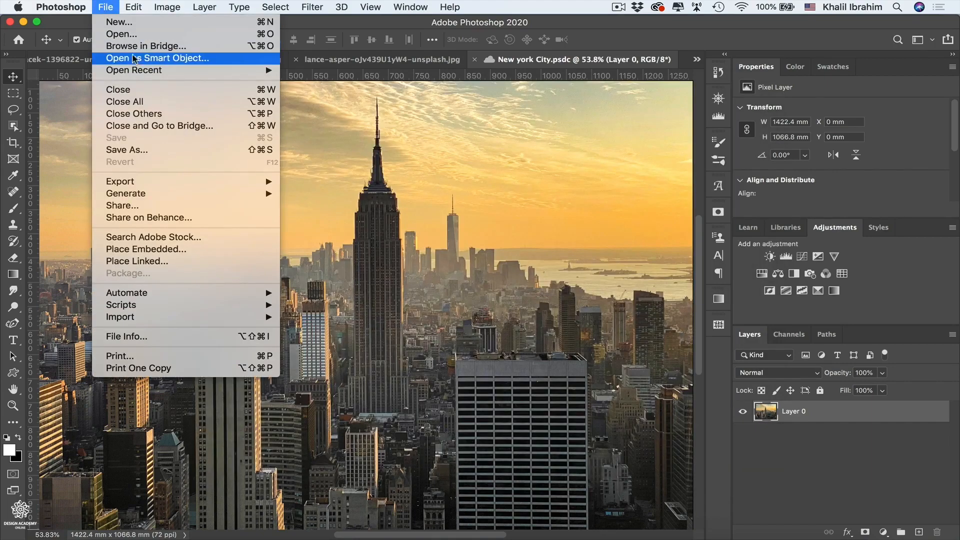
mouse_move(161, 70)
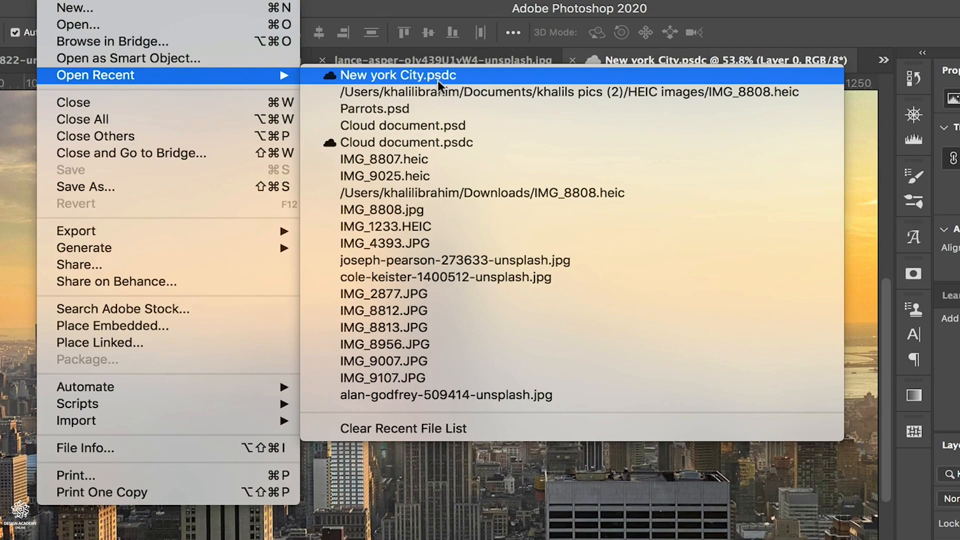
left_click(616, 56)
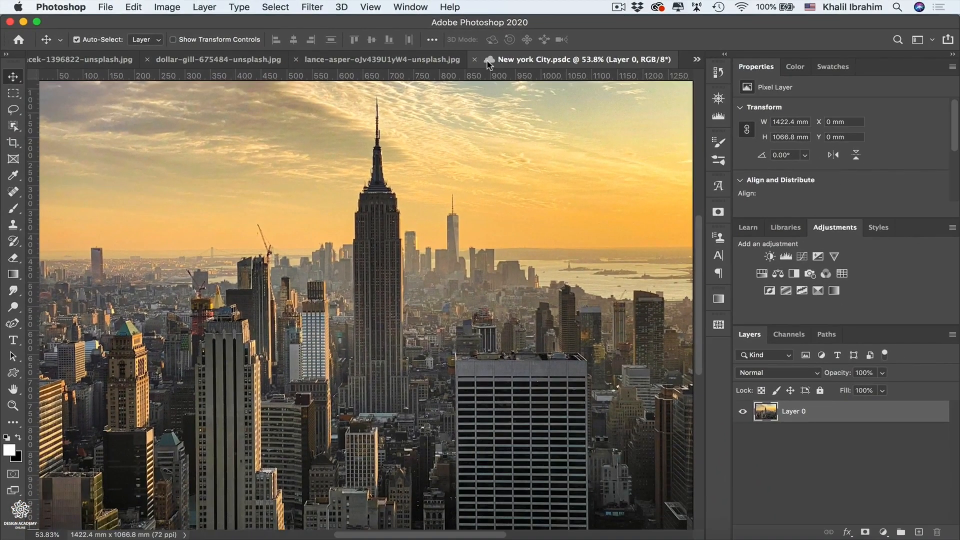
left_click(657, 7)
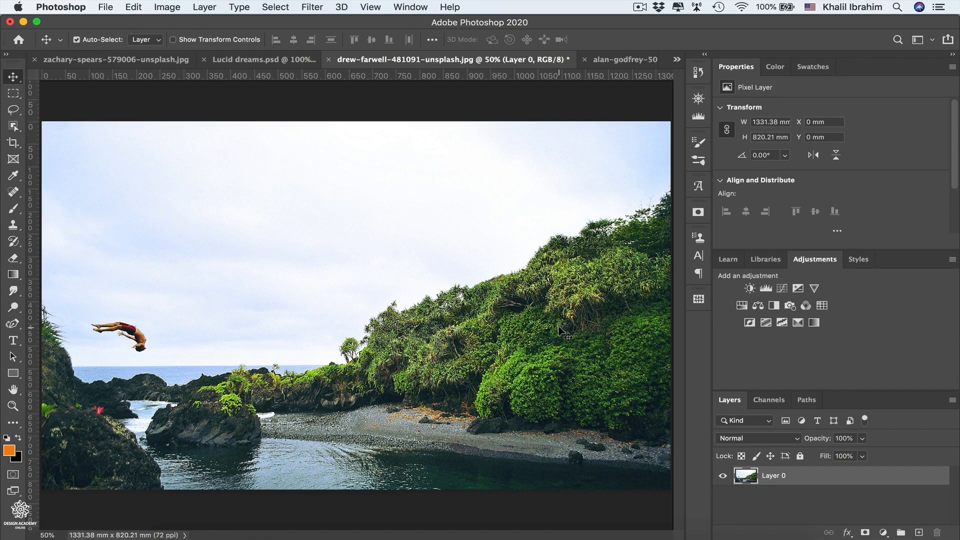
- Start a Warp transform on Layer 0 of the drew-farwell image and split it crosswise through the diver's waist
key("super+t")
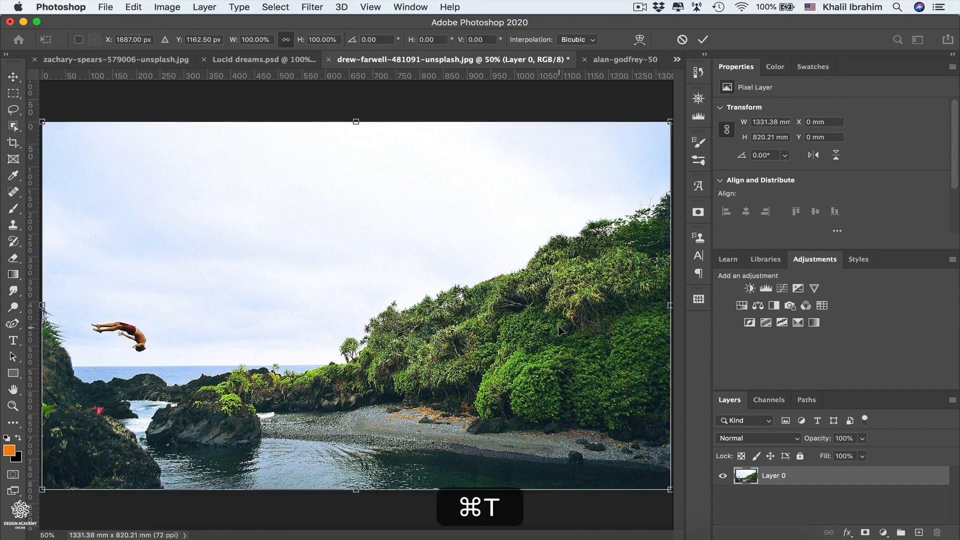
right_click(148, 325)
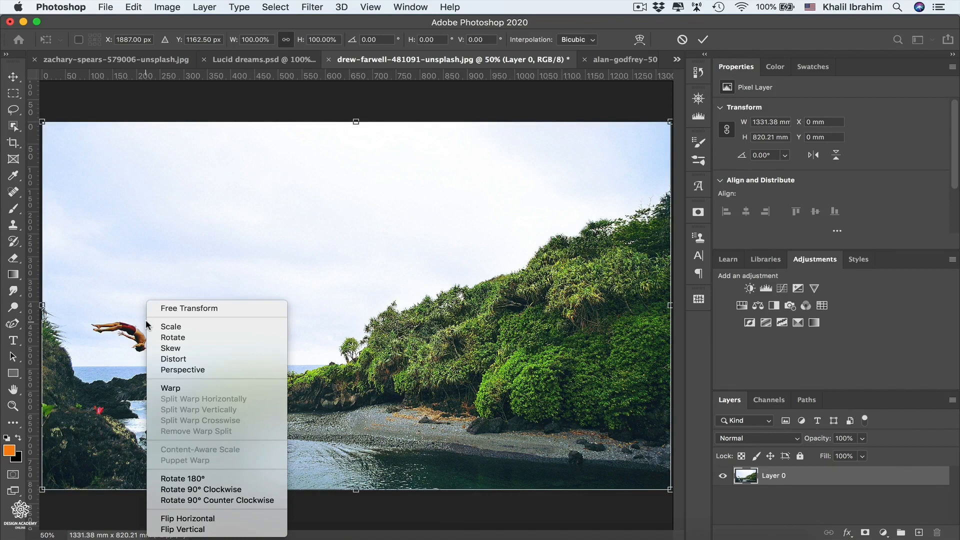
left_click(165, 388)
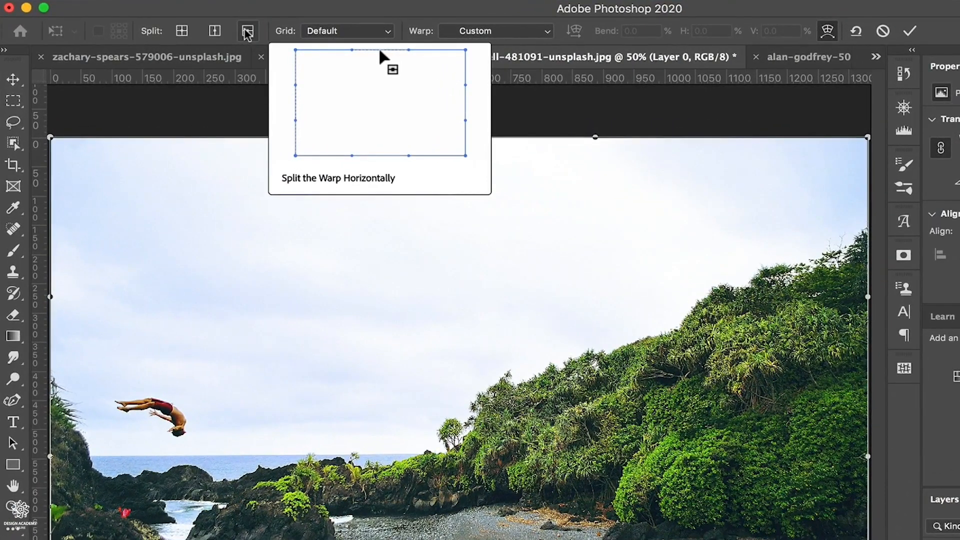
left_click(181, 32)
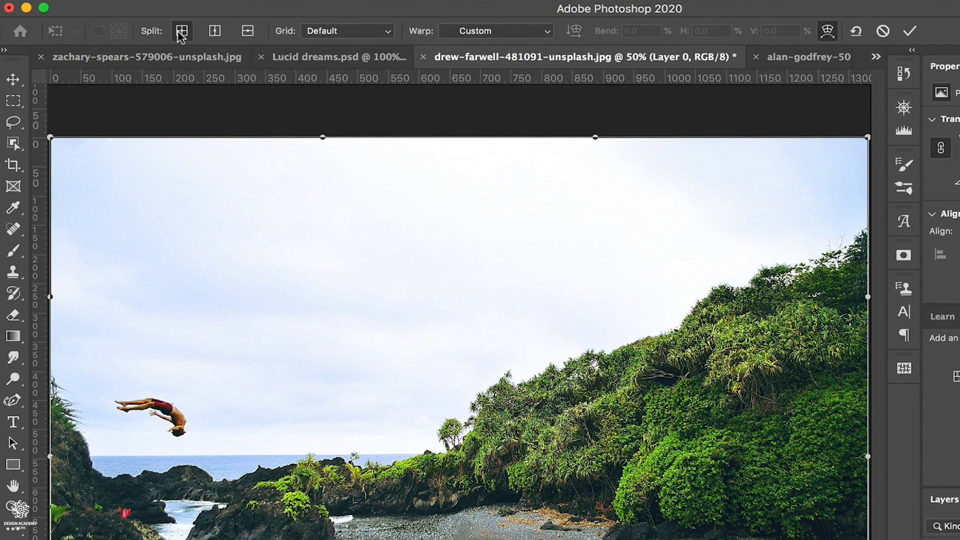
left_click(167, 407)
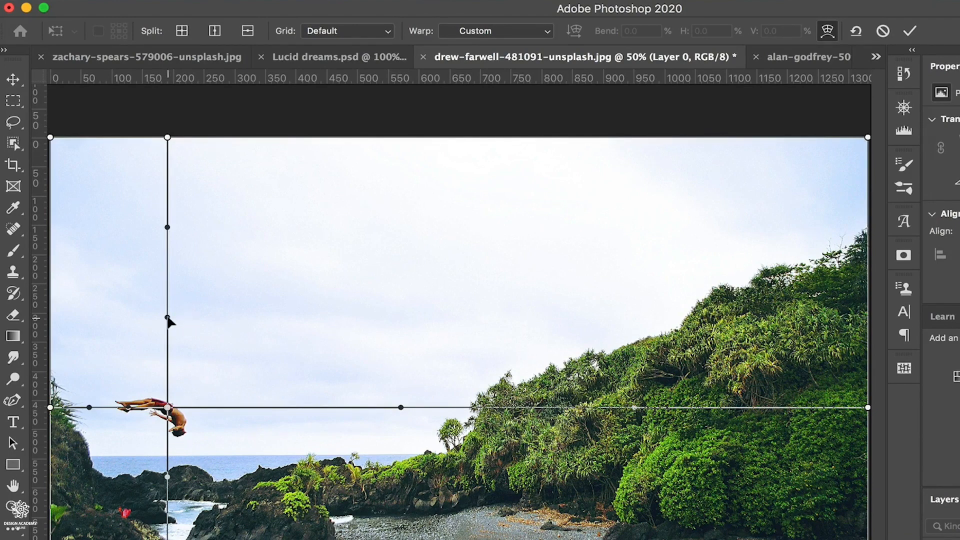
- Try bending the vertical split line with its handle above the diver, and undo the bend
left_click_drag(168, 320, 227, 324)
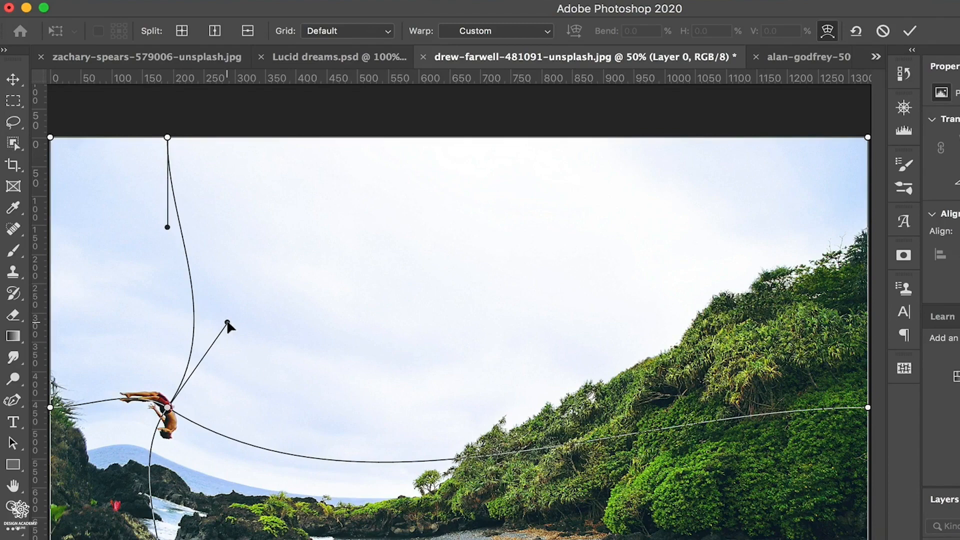
key("super+z")
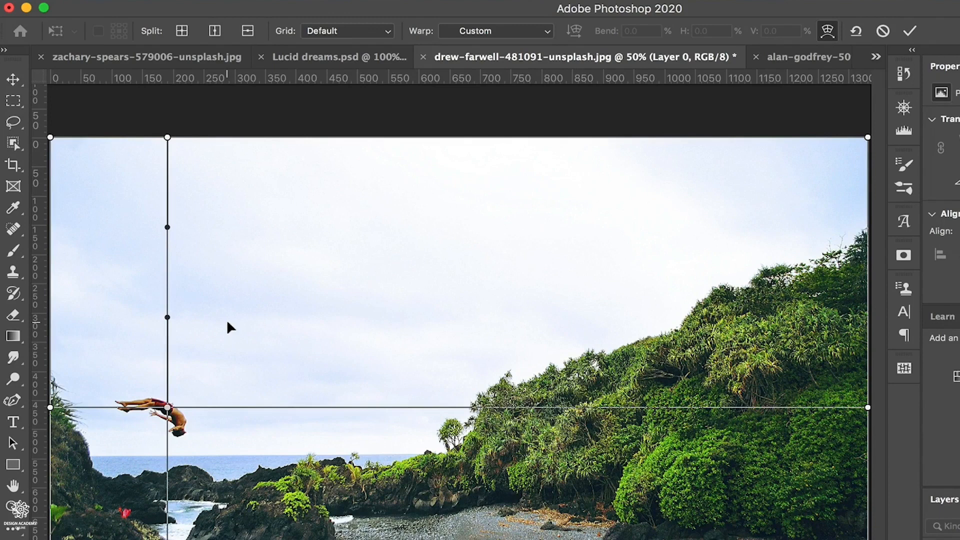
- Add horizontal warp splits just above and just below the diver
left_click(247, 30)
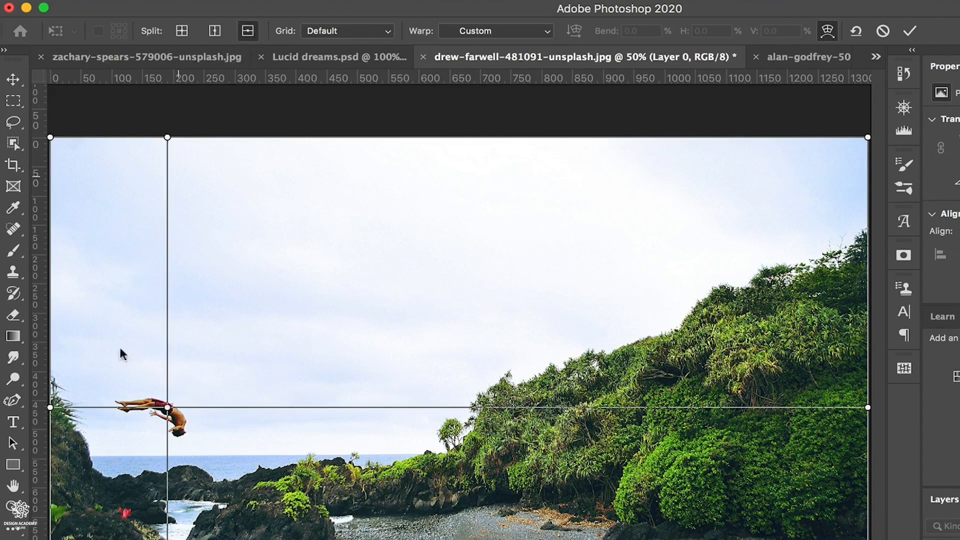
left_click(171, 374)
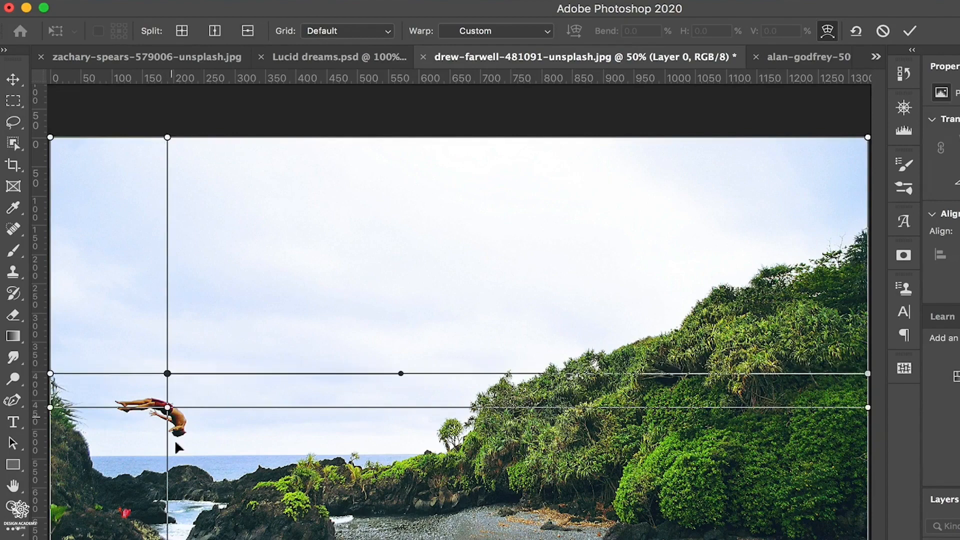
left_click(247, 30)
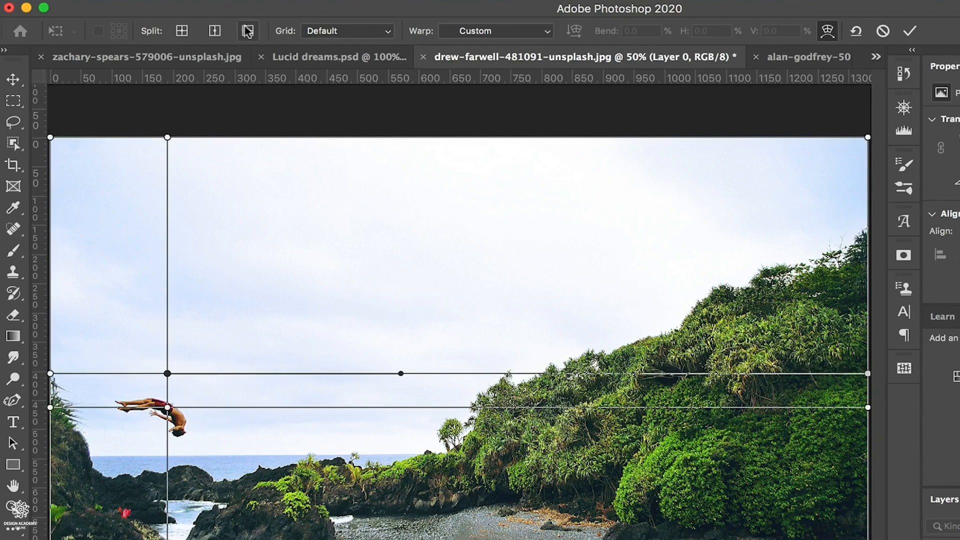
left_click(181, 446)
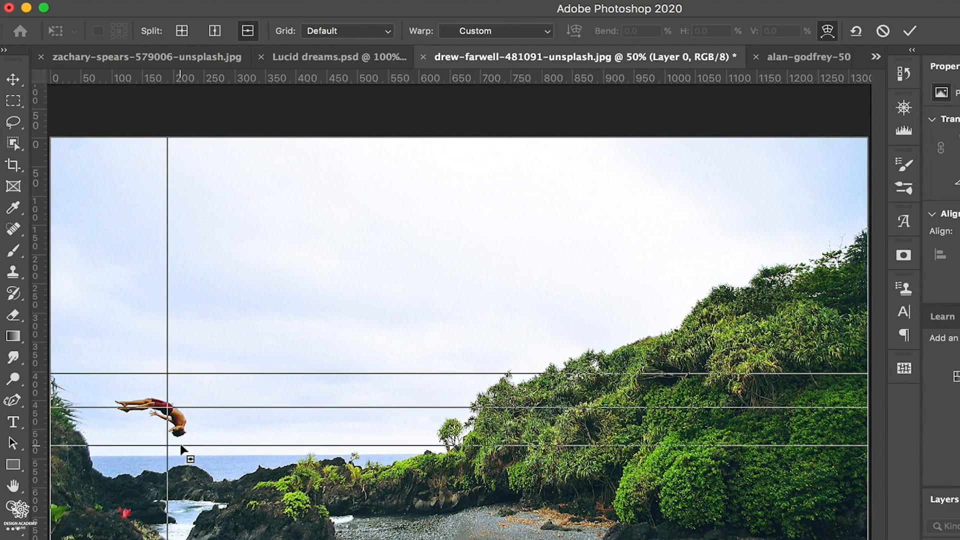
- Add vertical warp splits on both sides of the diver and another horizontal split higher above him
left_click(214, 31)
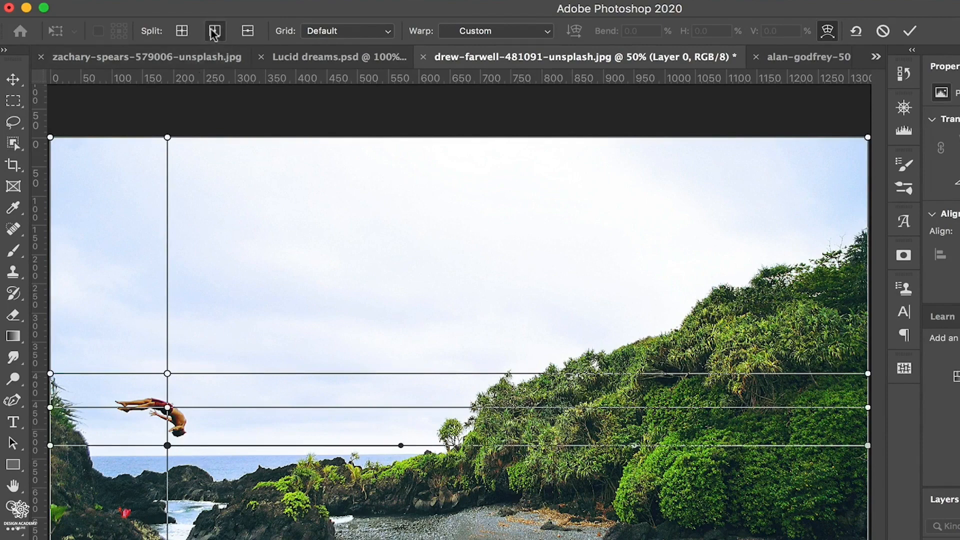
left_click(105, 419)
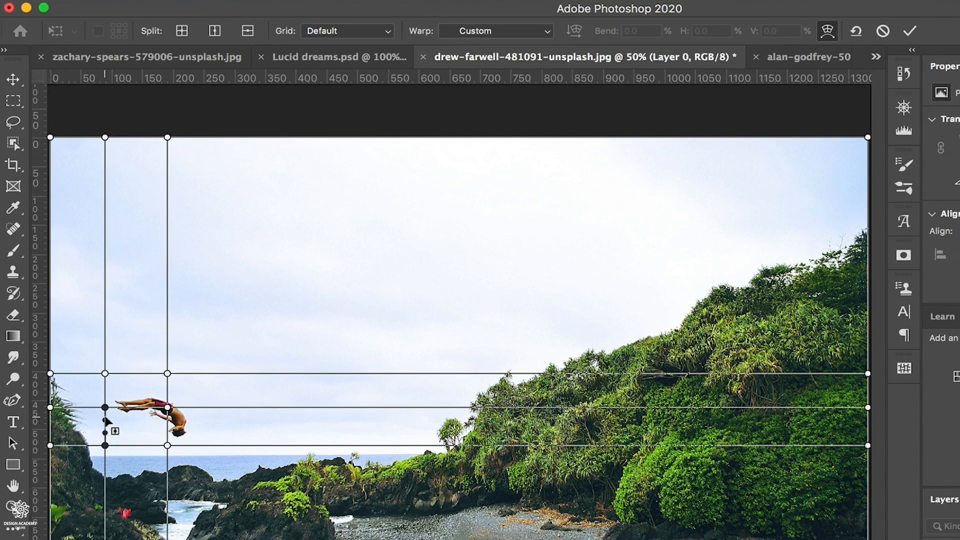
left_click(215, 30)
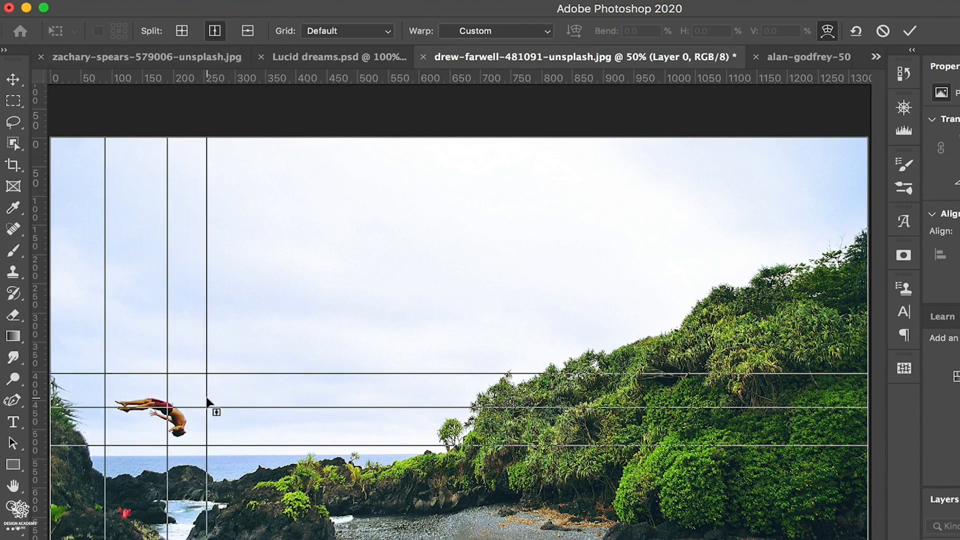
left_click(207, 399)
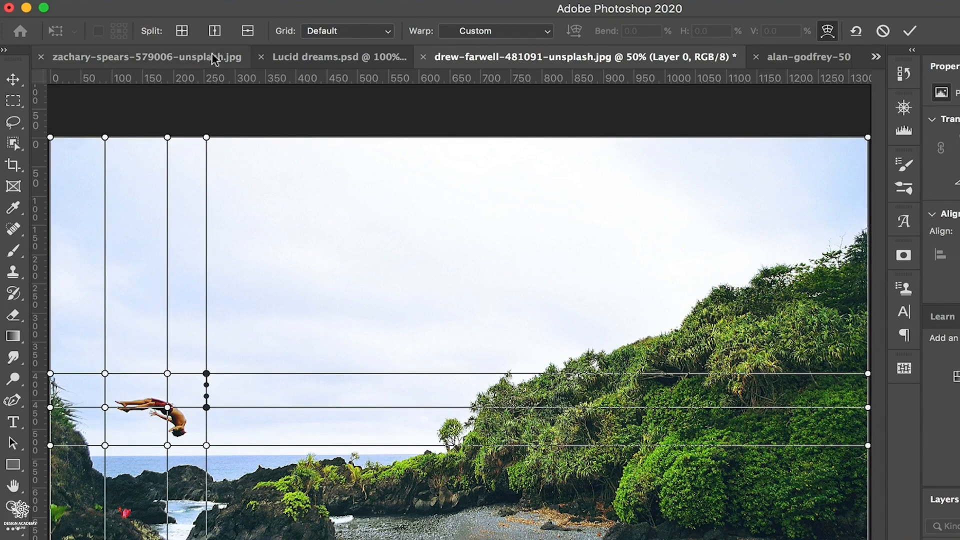
left_click(240, 34)
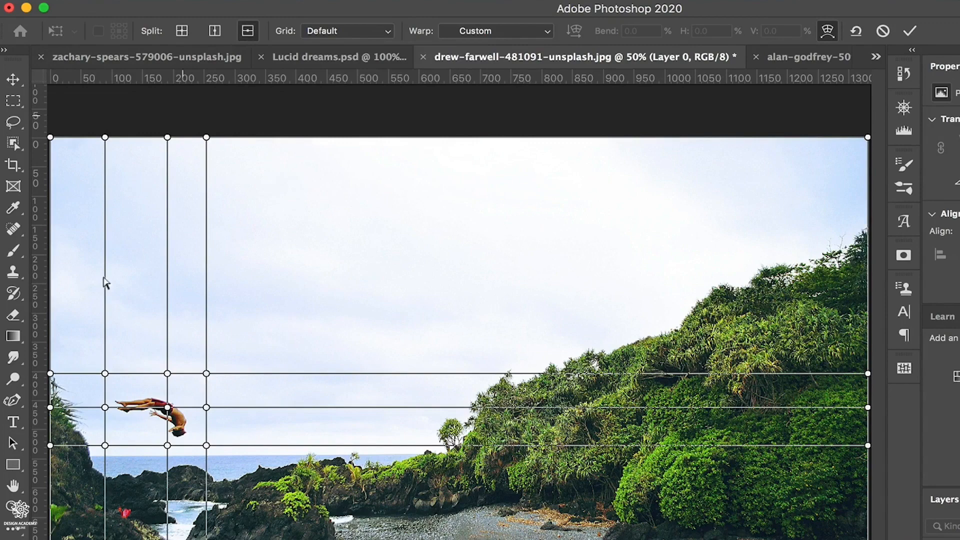
left_click(163, 346)
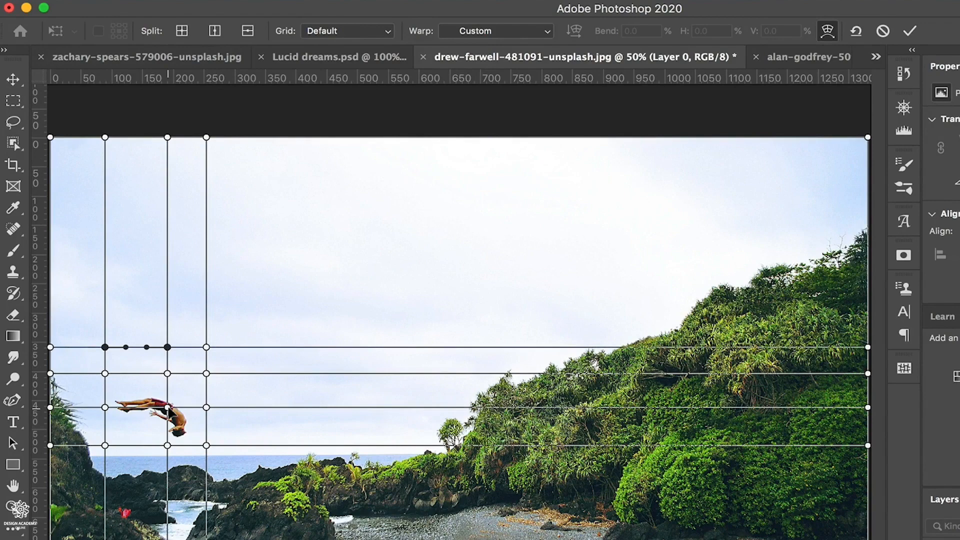
- Bend the diver's body by raising the warp points at his waist and directly above him, and apply the warp
left_click(167, 407)
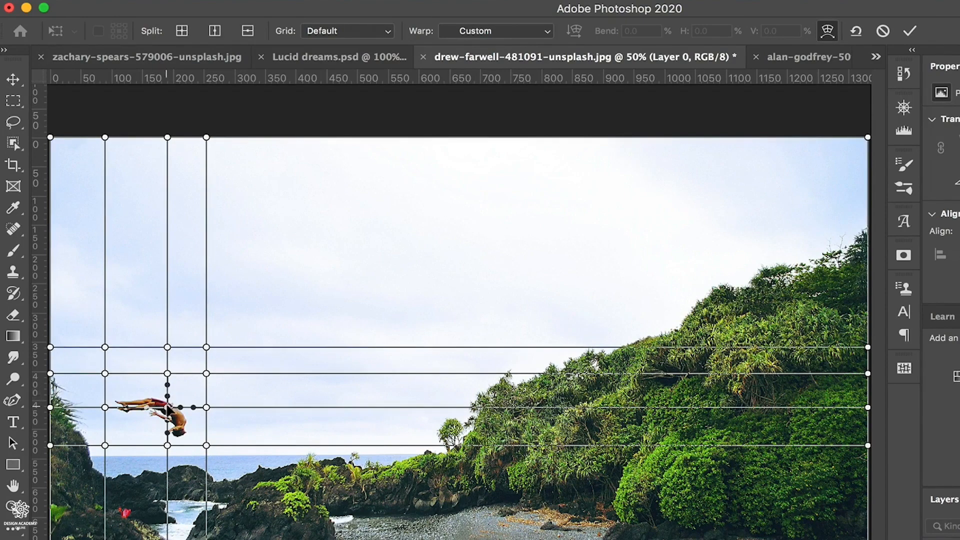
left_click_drag(169, 409, 170, 407)
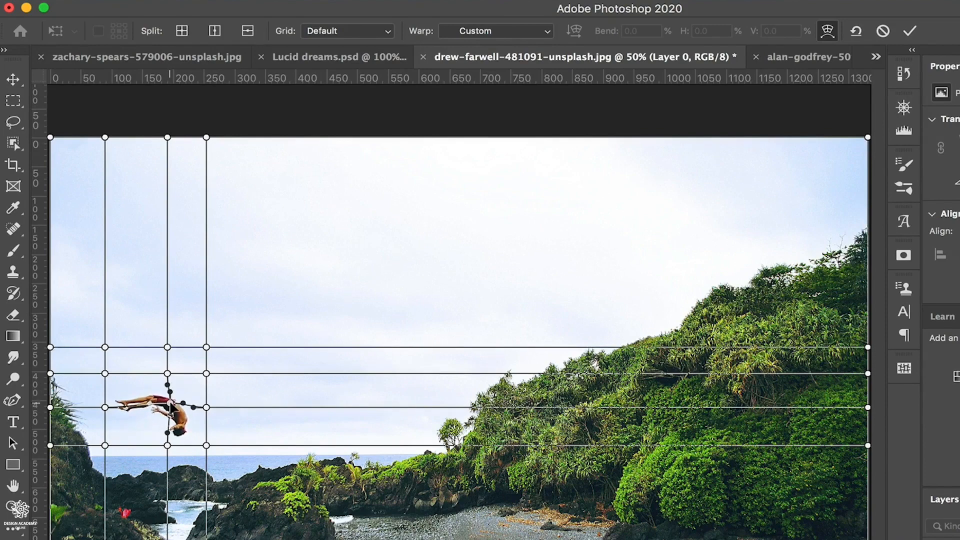
left_click(168, 387)
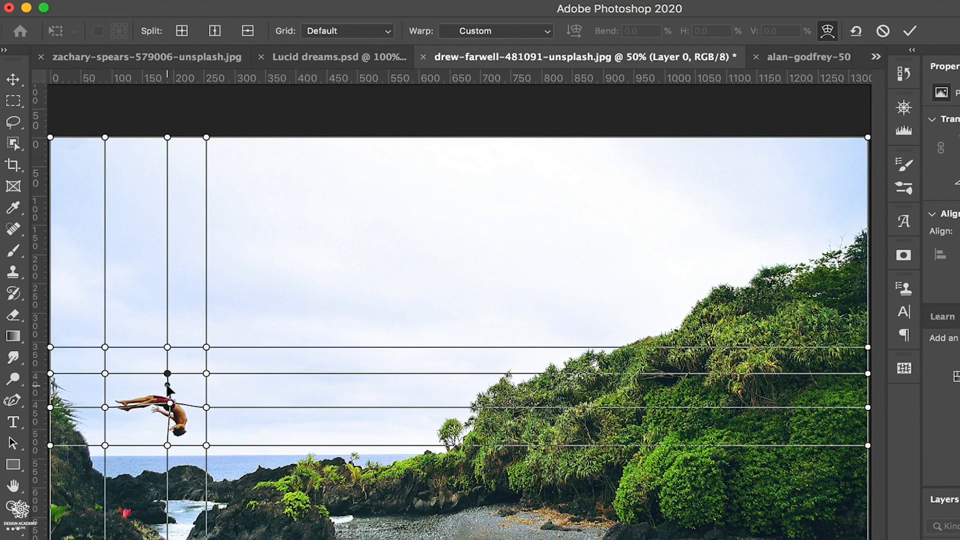
left_click_drag(168, 387, 172, 362)
left_click(167, 374)
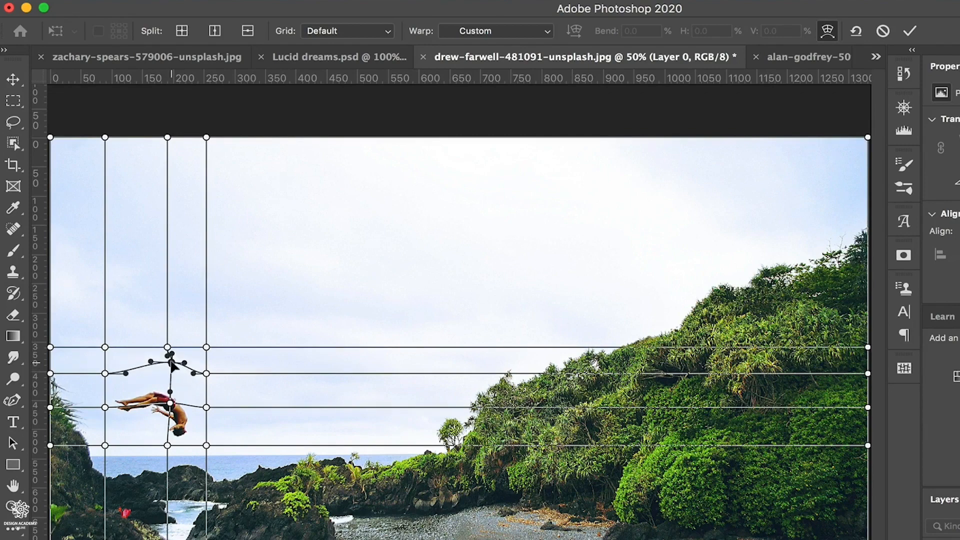
left_click(105, 407)
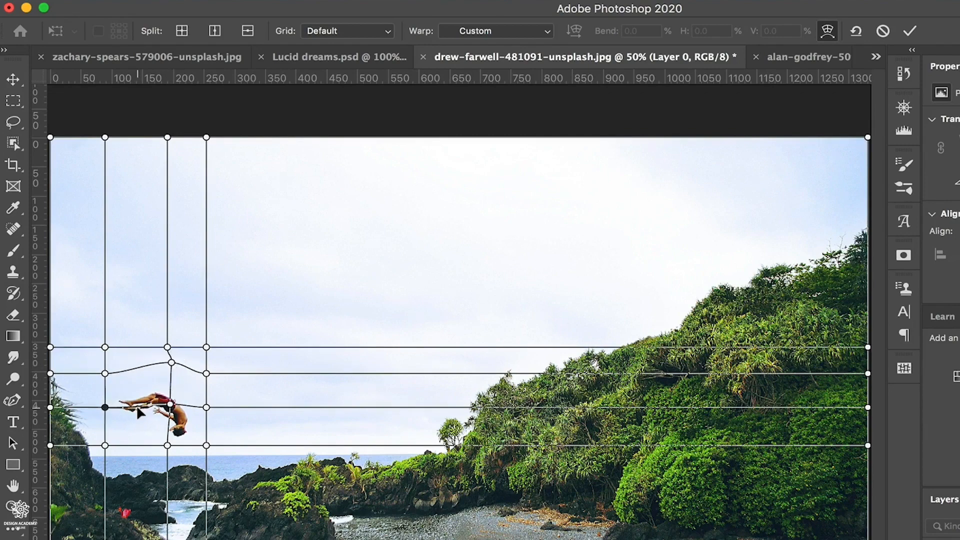
key("Return")
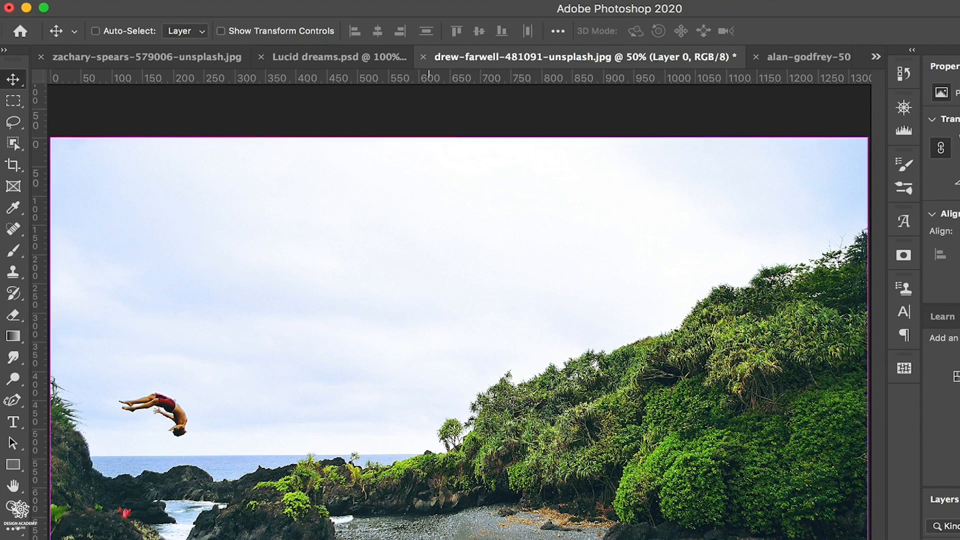
- Start a warp transform on the diver photo's layer and view the available warp presets
key("super+t")
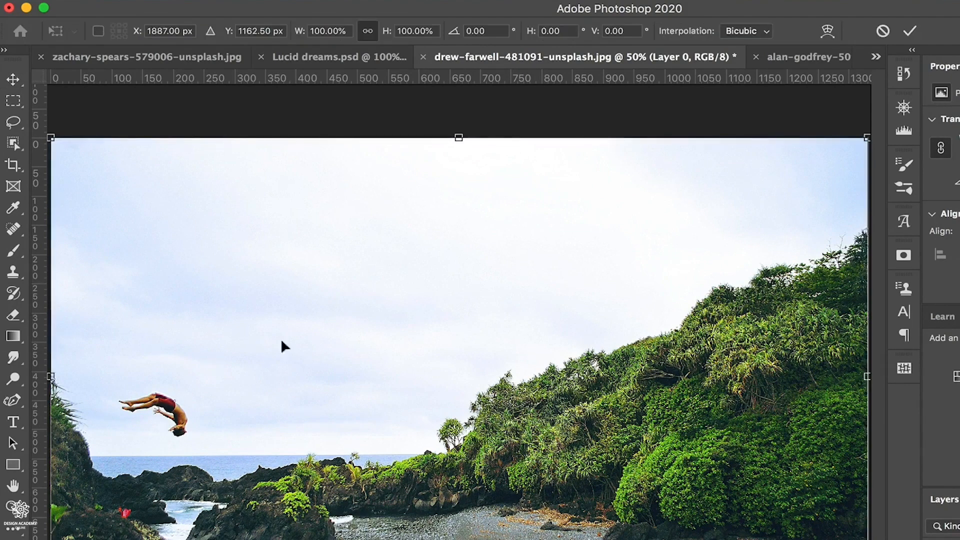
right_click(495, 320)
left_click(527, 431)
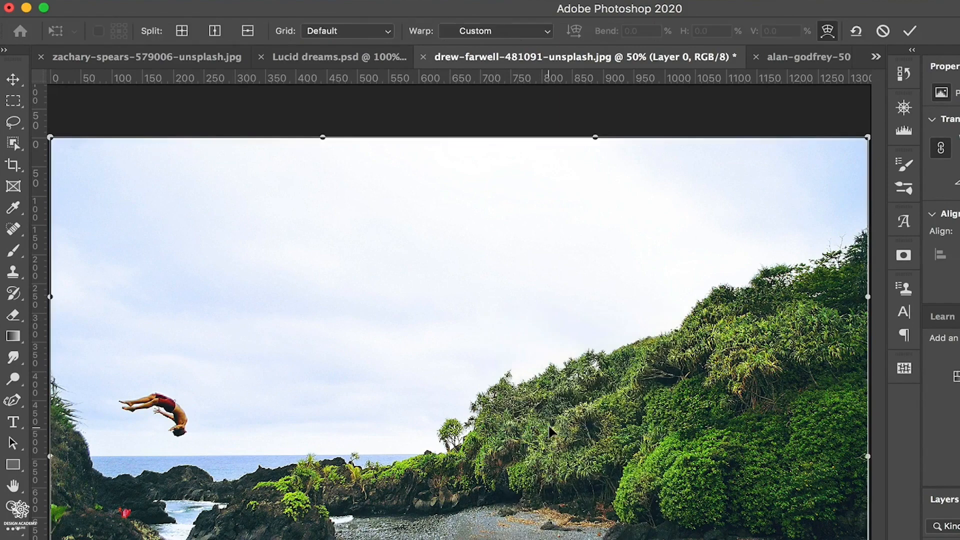
left_click(544, 31)
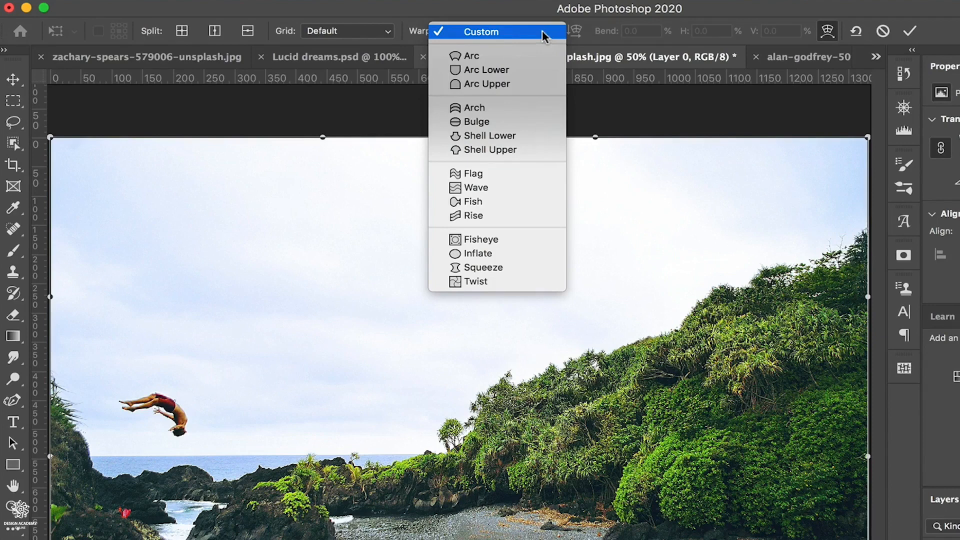
left_click(381, 32)
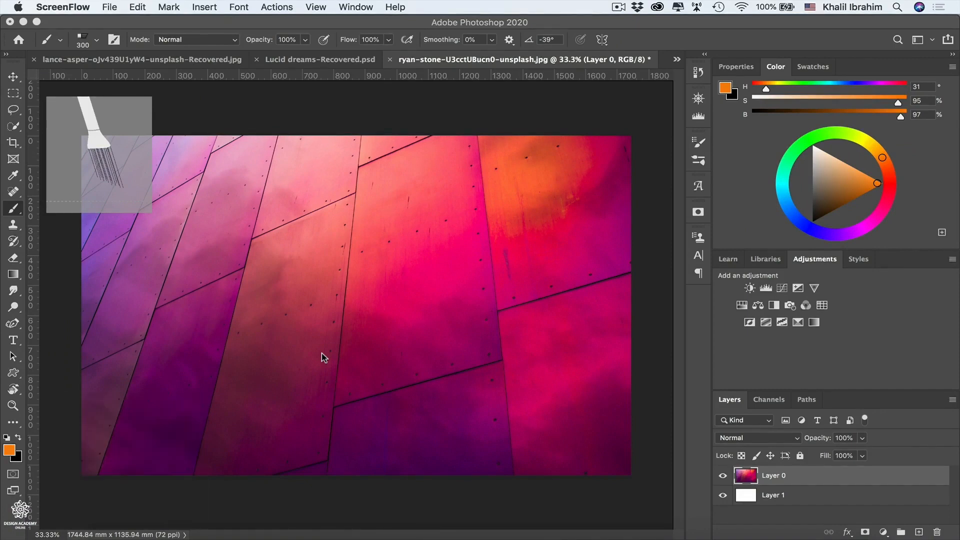
- Paint an orange zigzag with the bristle brush over the panels at the image's left, and erase over it with the same brush tip
left_click(189, 267)
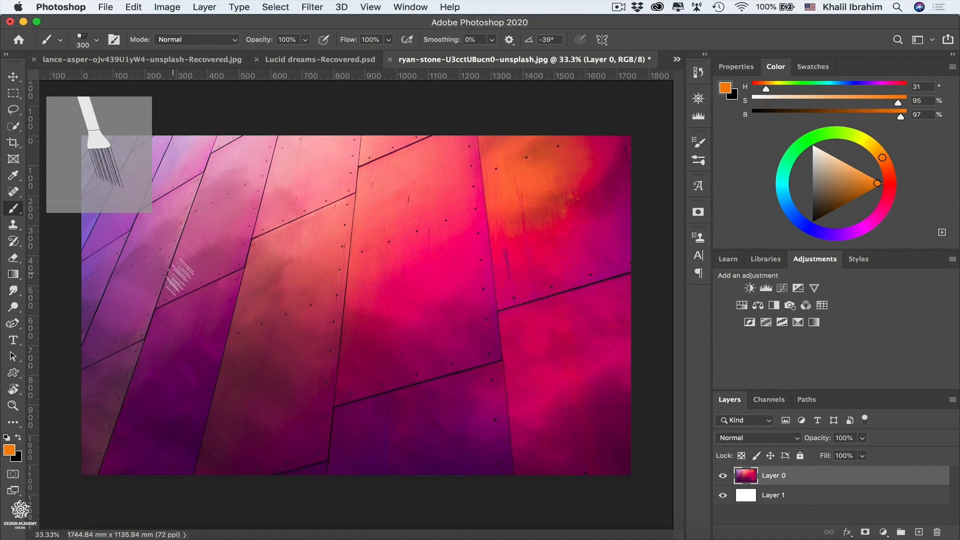
mouse_move(200, 255)
left_mouse_down()
mouse_move(140, 300)
mouse_move(208, 354)
mouse_move(220, 385)
left_mouse_up()
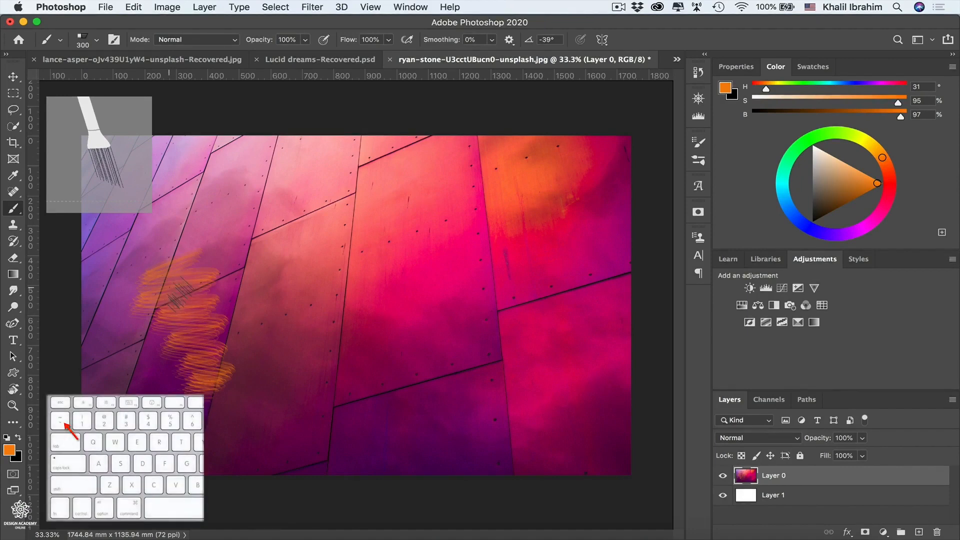
key("grave")
mouse_move(179, 269)
left_mouse_down()
mouse_move(167, 280)
mouse_move(180, 303)
mouse_move(165, 332)
mouse_move(150, 272)
mouse_move(189, 389)
left_mouse_up()
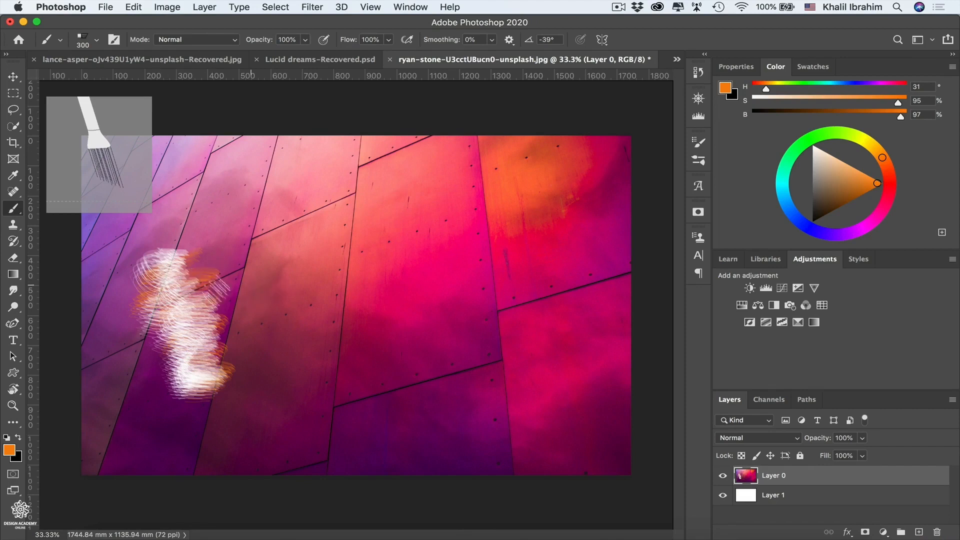
- Hide and show the white Layer 1 to check the erased area of Layer 0
left_click(723, 496)
left_click(723, 495)
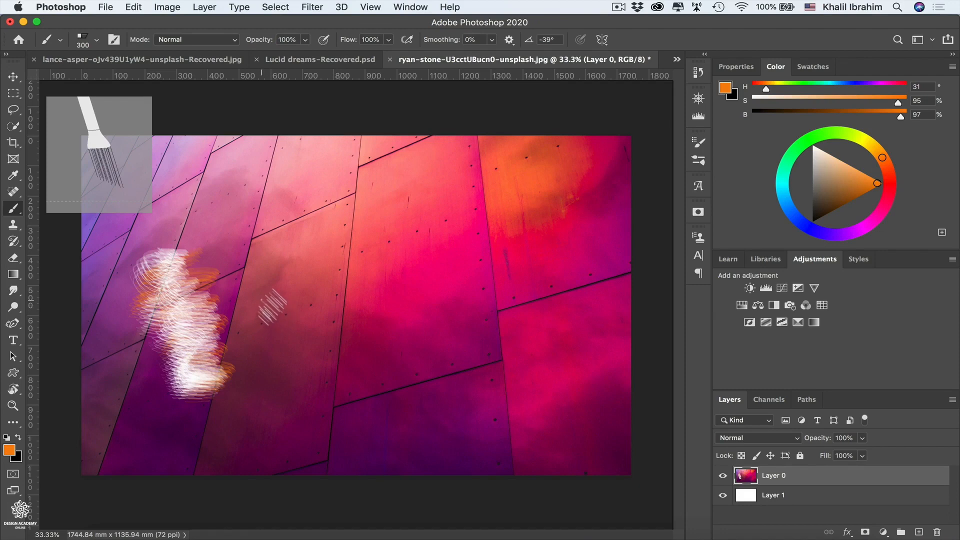
key("grave")
- Rotate the bristle brush tip in small increments through a range of angles
key("Left")
key("Left")
key("Left")
key("Left")
key("Left")
key("Left")
key("Left")
key("Left")
key("Left")
key("Left")
key("Left")
key("Left")
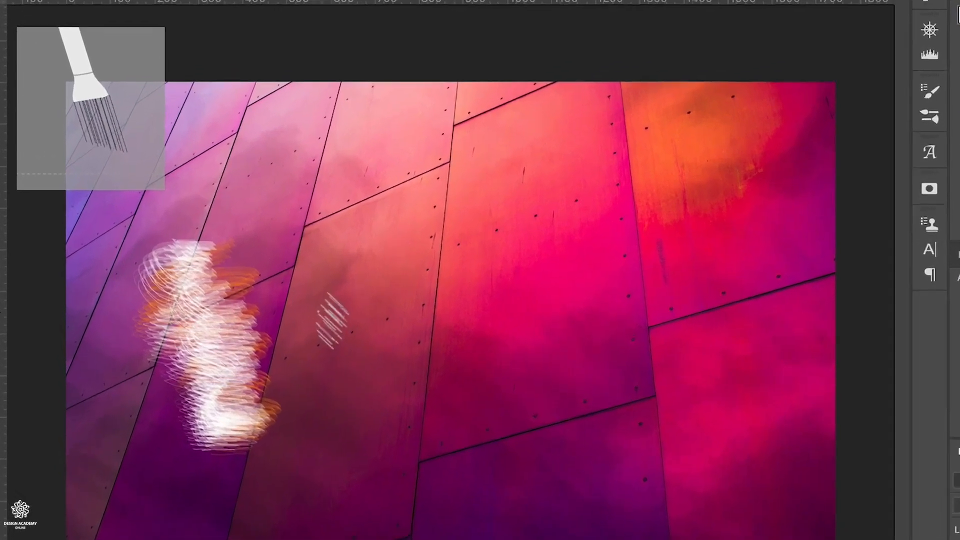
key("Left")
key("Left")
key("Left")
key("Left")
key("Left")
key("Left")
key("Left")
key("Left")
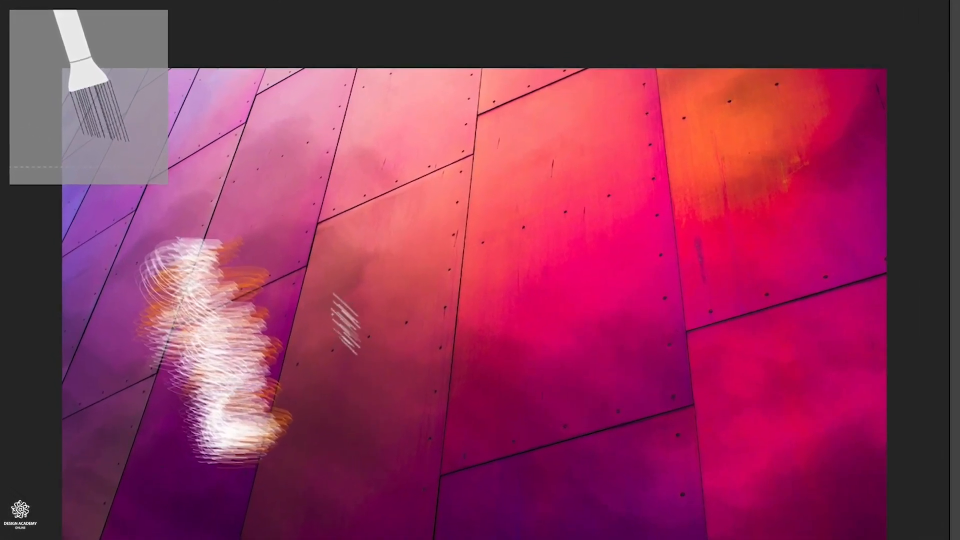
key("Left")
key("Left")
key("Left")
key("Left")
key("Left")
key("Left")
key("Left")
key("Left")
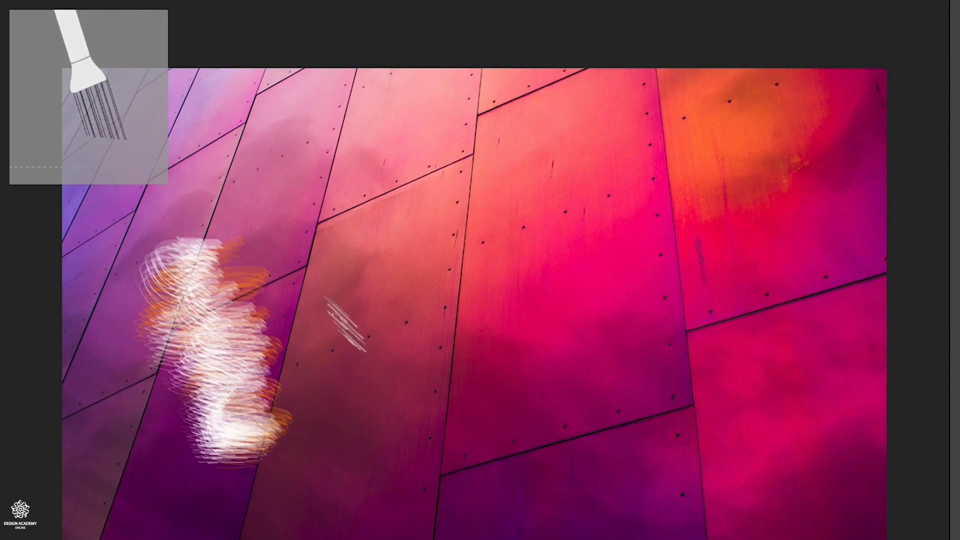
key("Left")
key("Left")
key("Left")
key("Left")
key("Left")
key("Left")
key("Left")
key("Left")
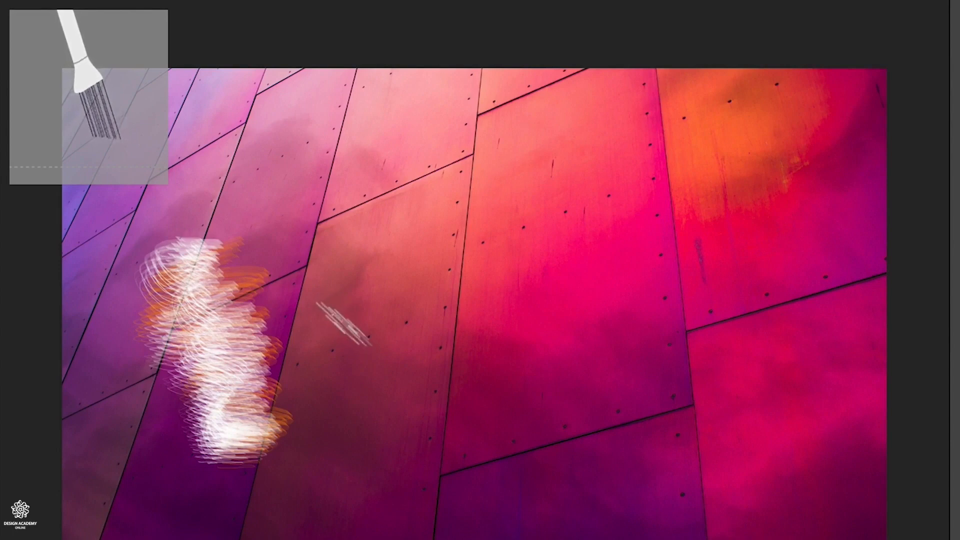
key("Left")
key("Left")
key("Left")
key("Left")
key("Left")
key("Left")
key("Left")
key("Left")
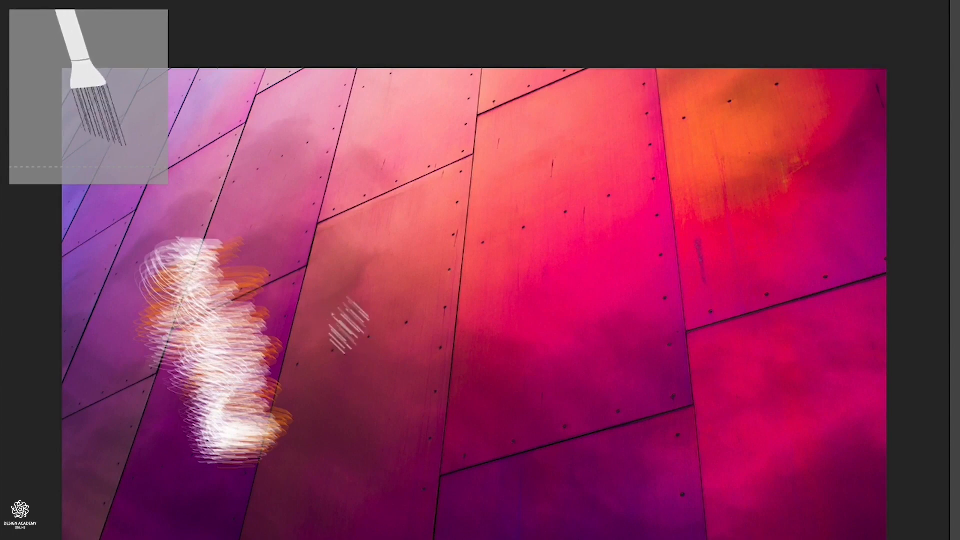
key("Left")
key("Left")
key("Left")
key("Left")
key("Left")
key("Left")
key("Left")
key("Left")
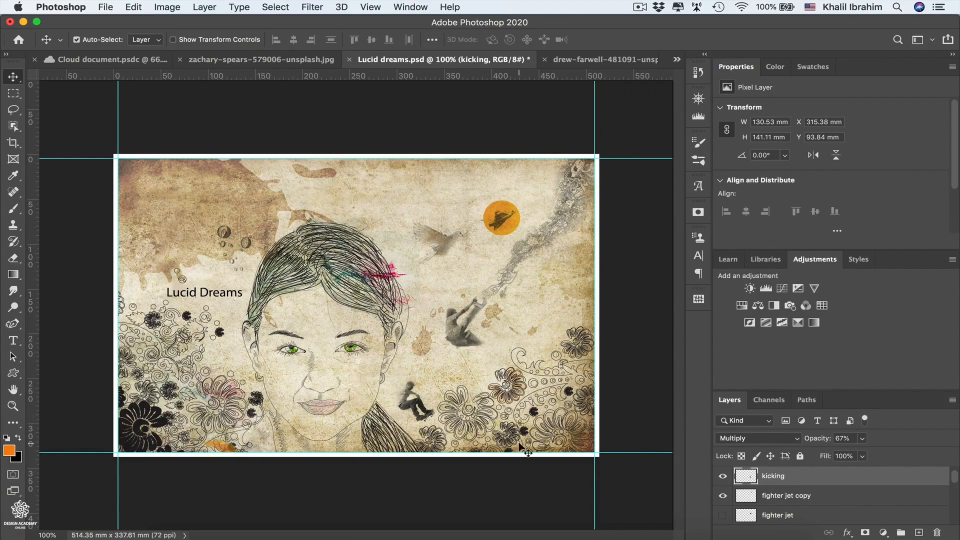
- Try scaling the kicking layer proportionally to 110.6% and stretching only its height to 138%, and cancel the transform
key("super+t")
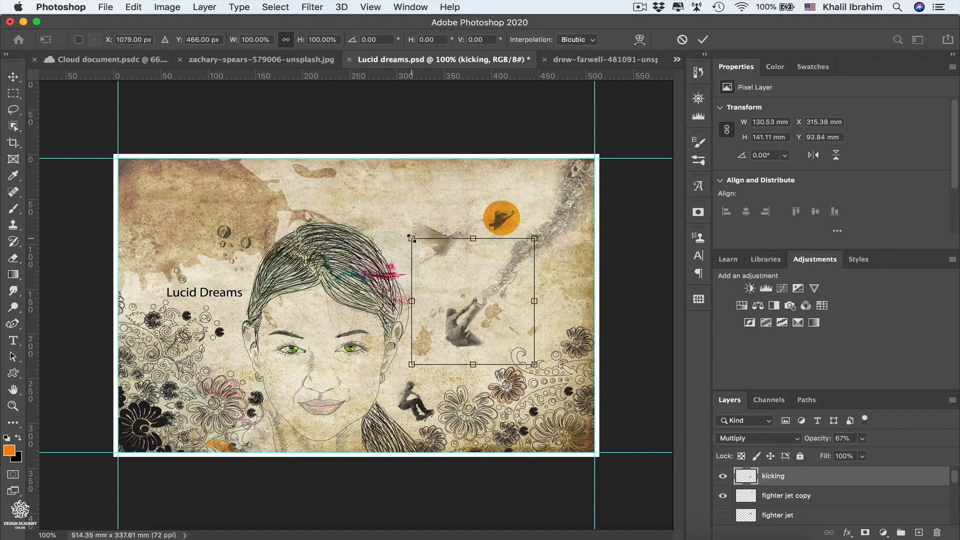
left_click_drag(412, 240, 398, 225)
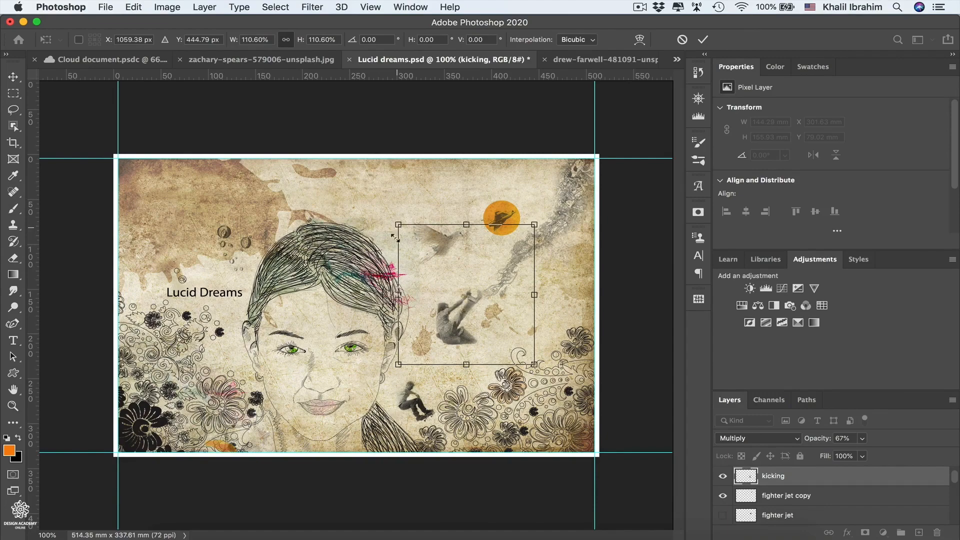
key("shift")
key("shift")
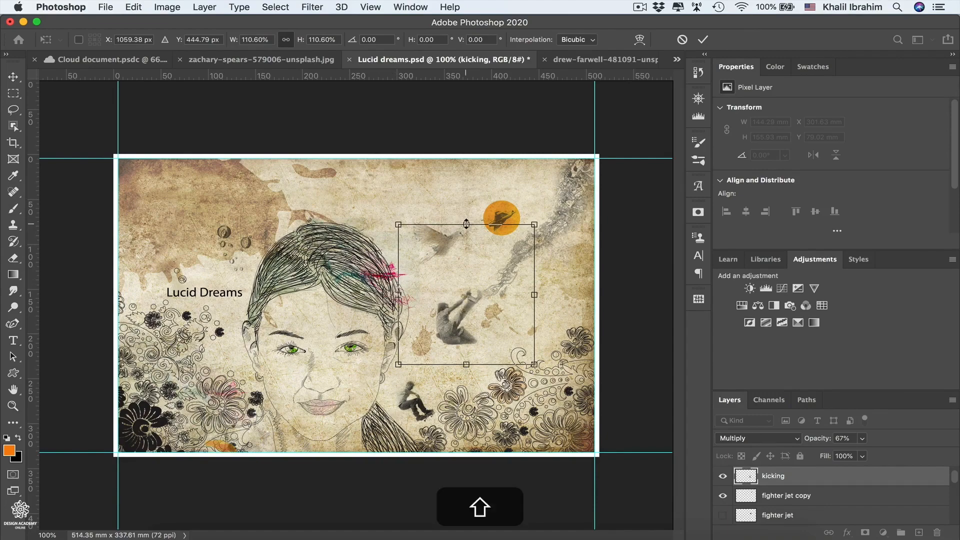
left_click_drag(466, 224, 454, 185)
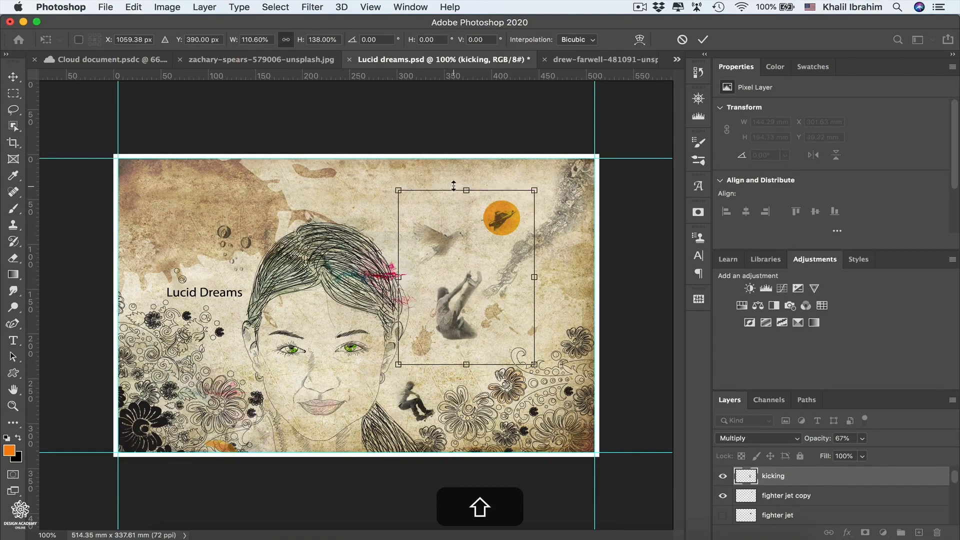
key("super")
key("super+z")
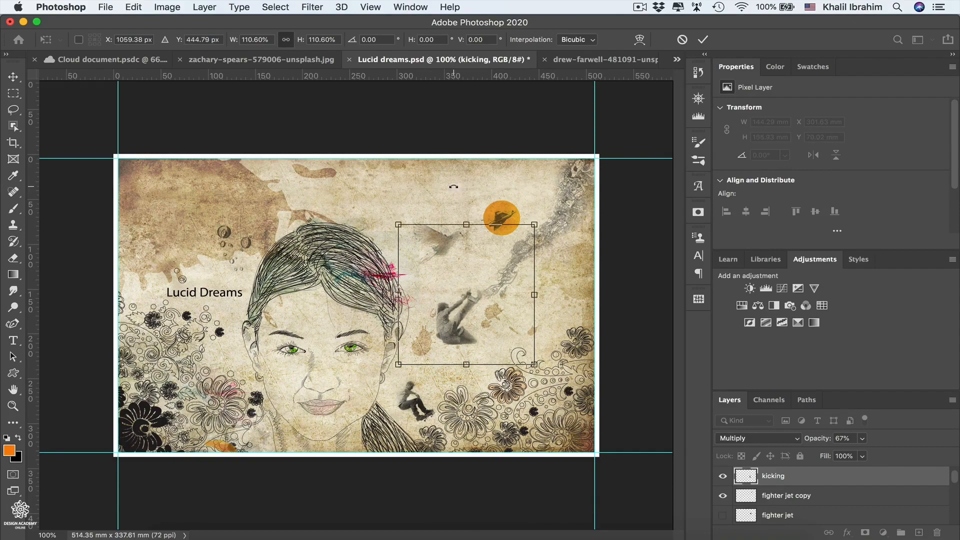
key("Escape")
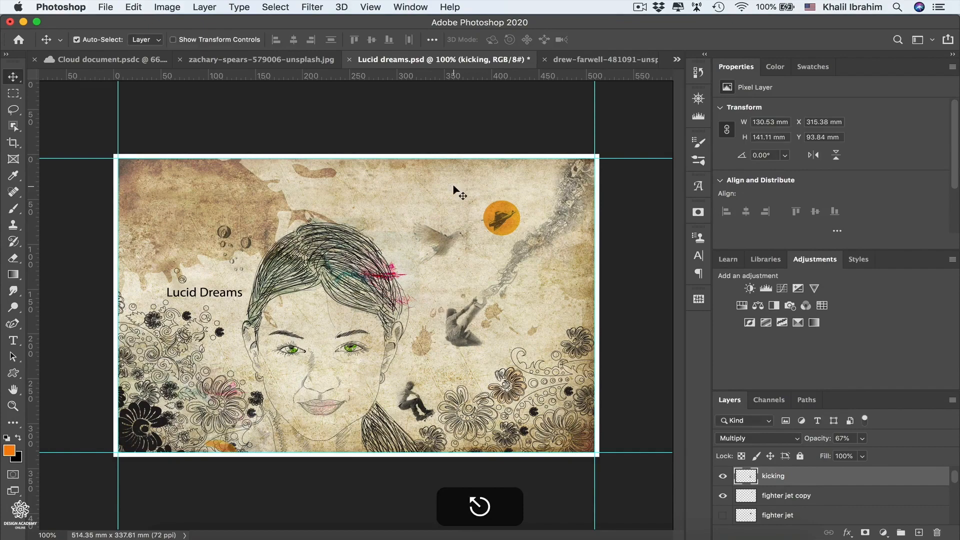
- Draw an orange square of about 164 px above the woman's head with the Rectangle tool
left_click(9, 377)
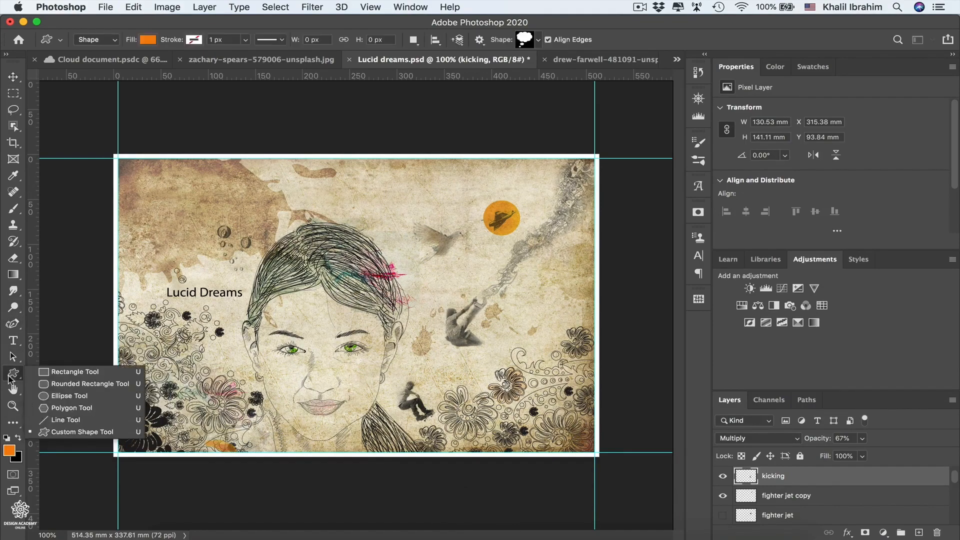
left_click(75, 372)
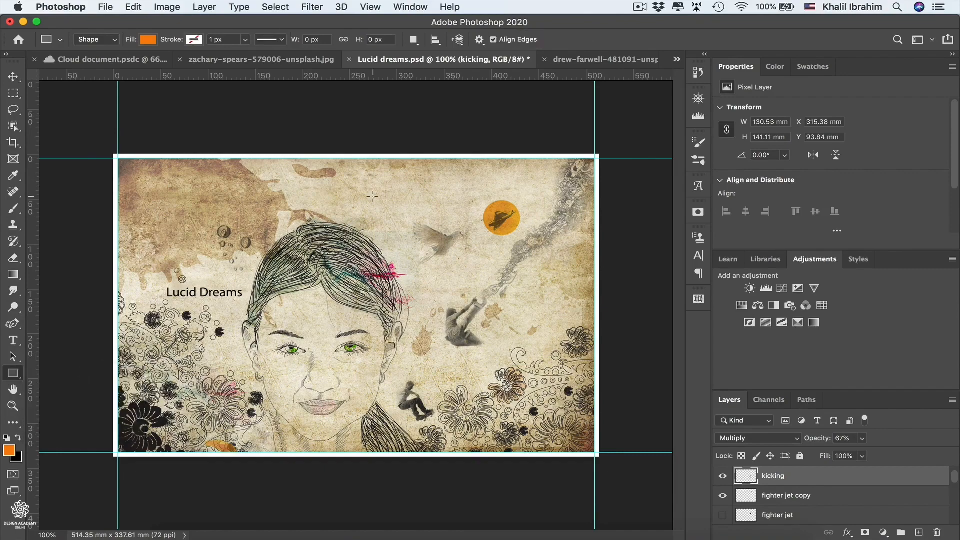
left_click_drag(372, 196, 401, 221)
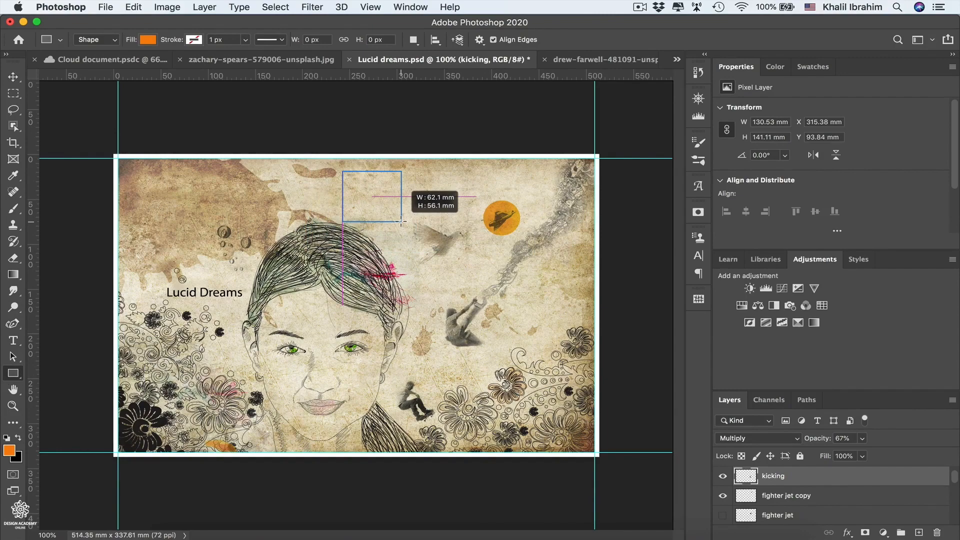
key("shift")
left_click_drag(401, 221, 401, 222)
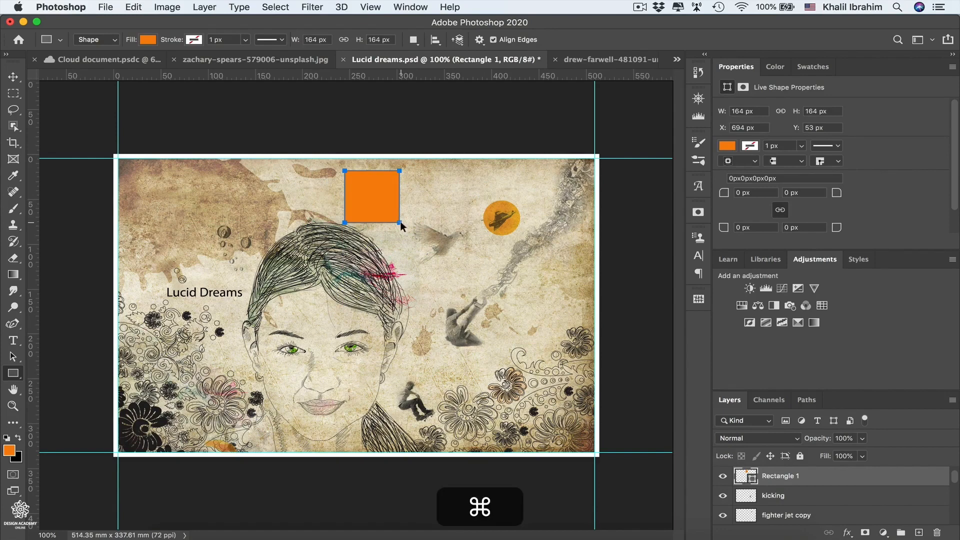
- Enlarge the orange square proportionally to about 225%, reduce only its height to about 171.5 px, and apply the transform
key("super+t")
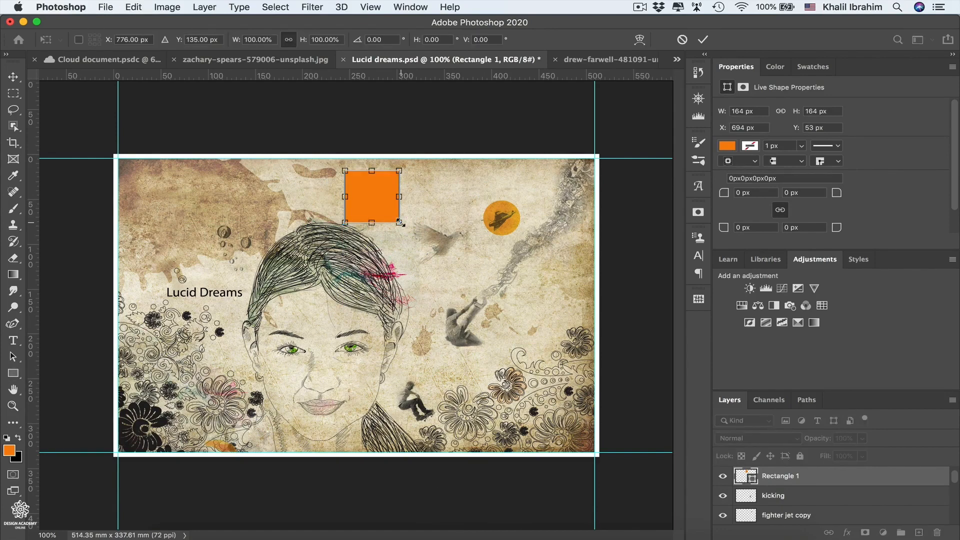
left_click_drag(400, 223, 469, 288)
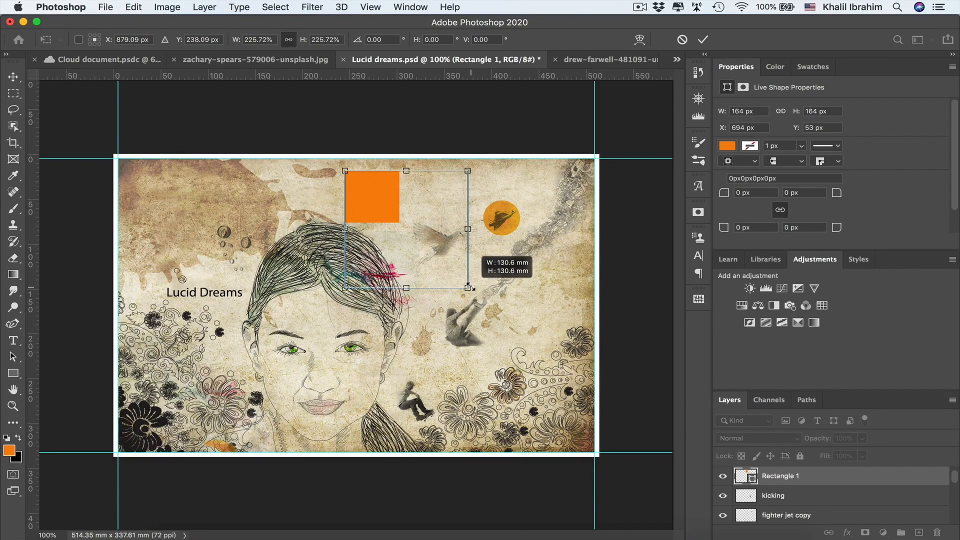
left_click_drag(468, 287, 468, 286)
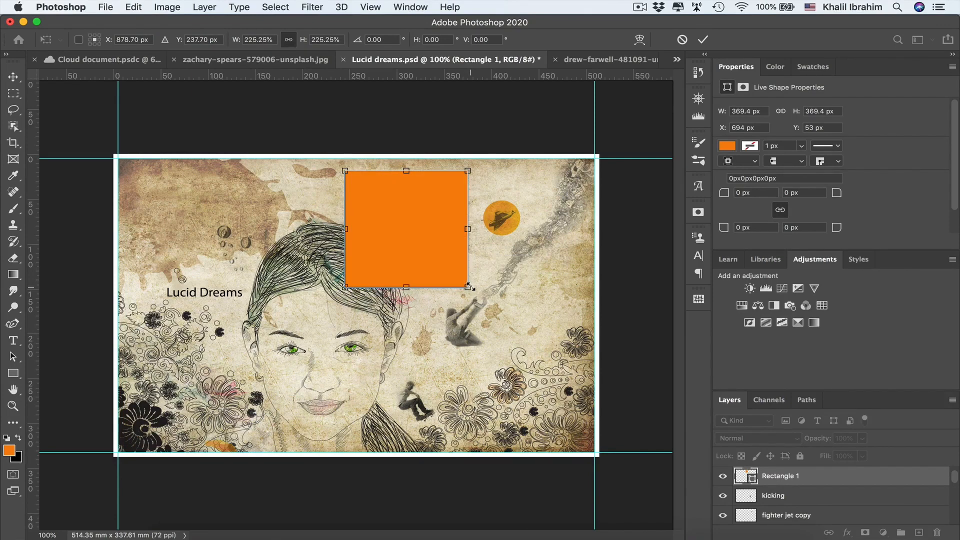
key("shift")
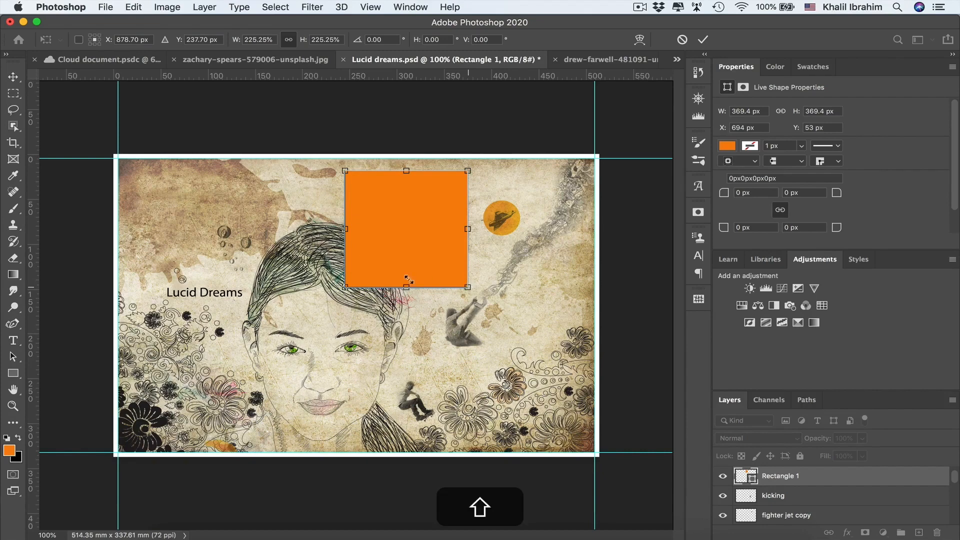
left_click_drag(406, 288, 393, 229)
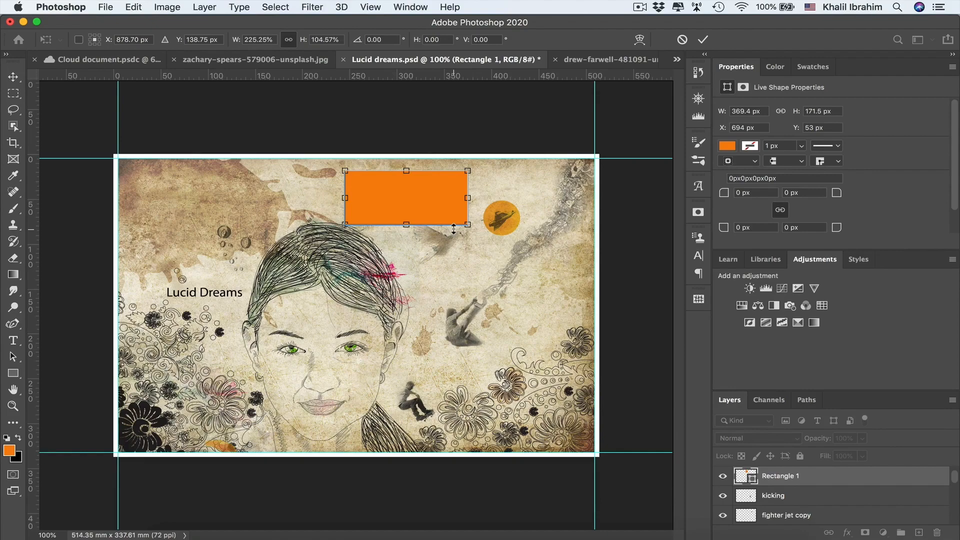
key("Return")
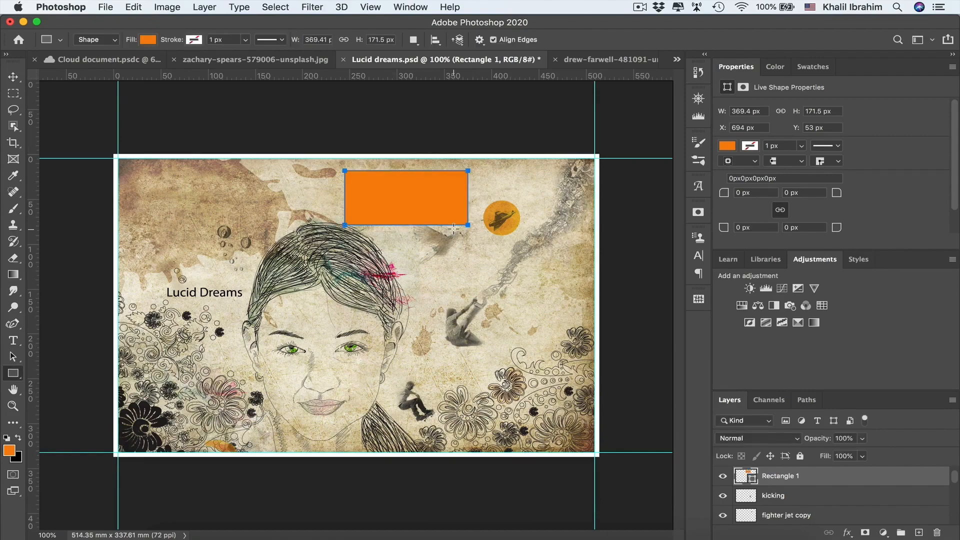
- Open the General preferences
left_click(56, 8)
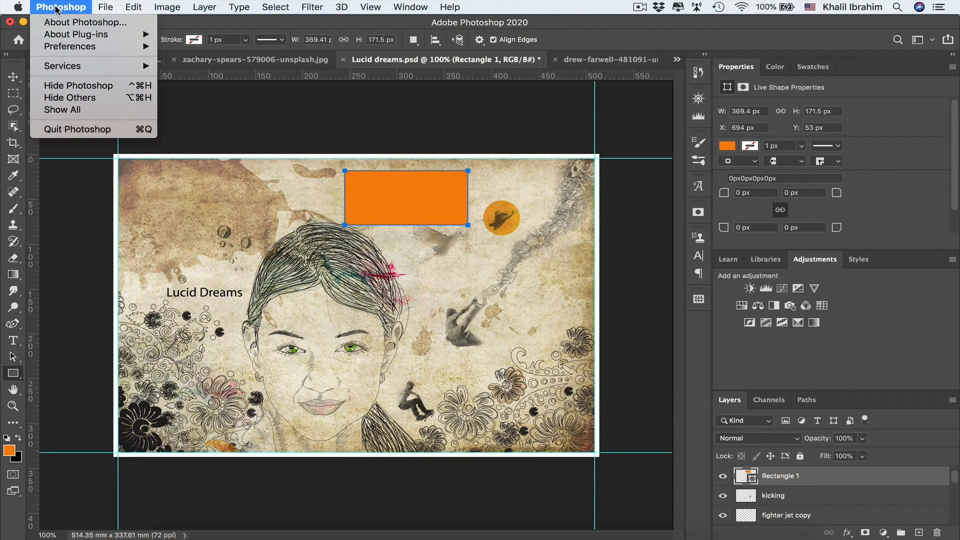
mouse_move(63, 47)
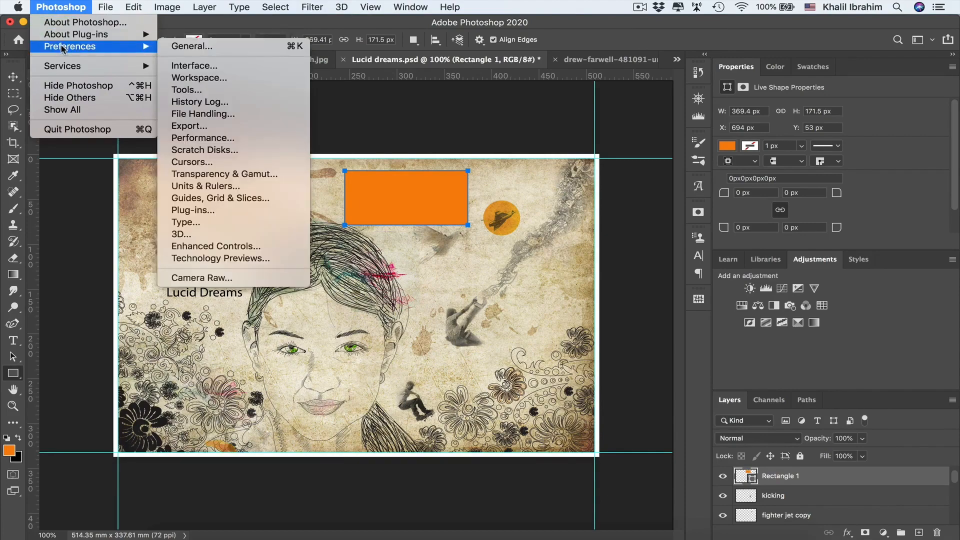
mouse_move(131, 7)
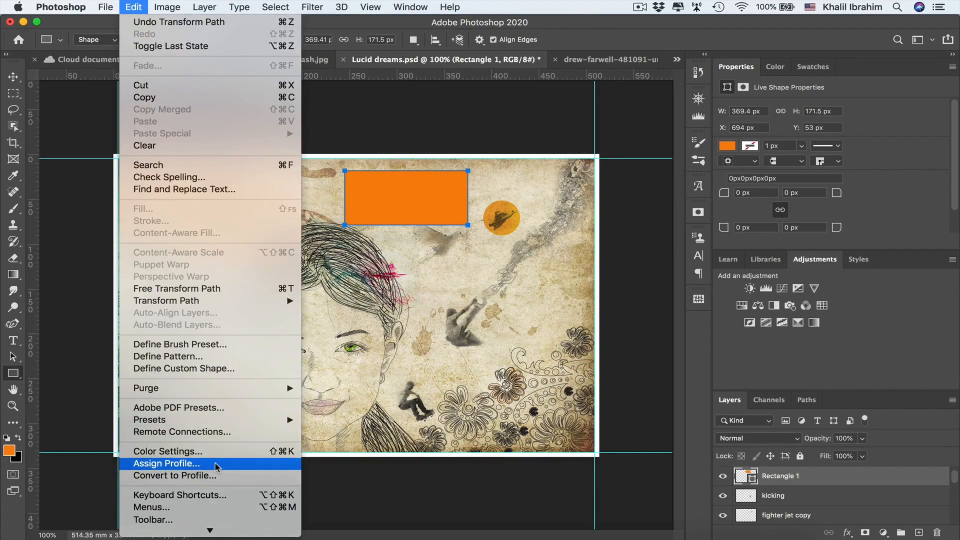
mouse_move(55, 5)
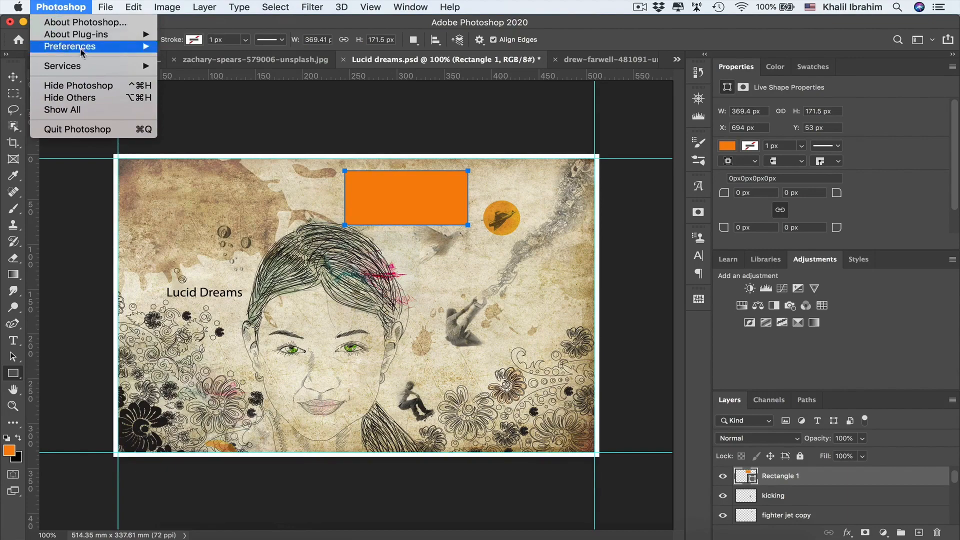
mouse_move(135, 47)
left_click(200, 47)
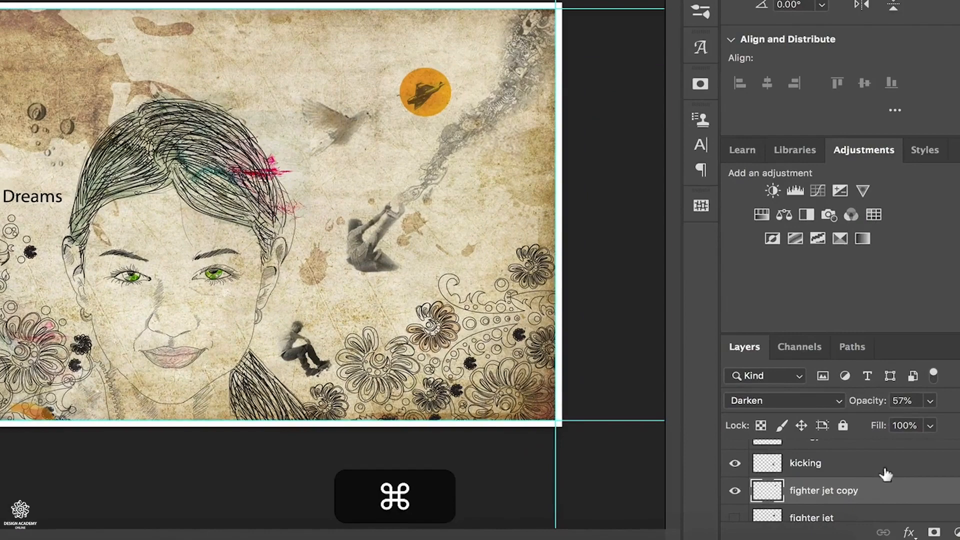
- Convert the kicking and fighter jet copy layers into one Smart Object, and open its contents for a look
left_click(831, 490, "super")
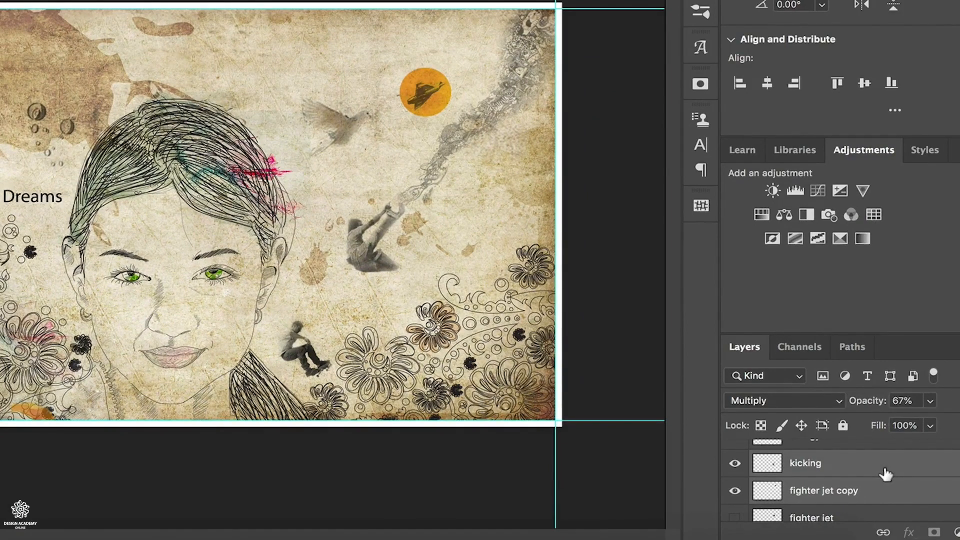
right_click(885, 474)
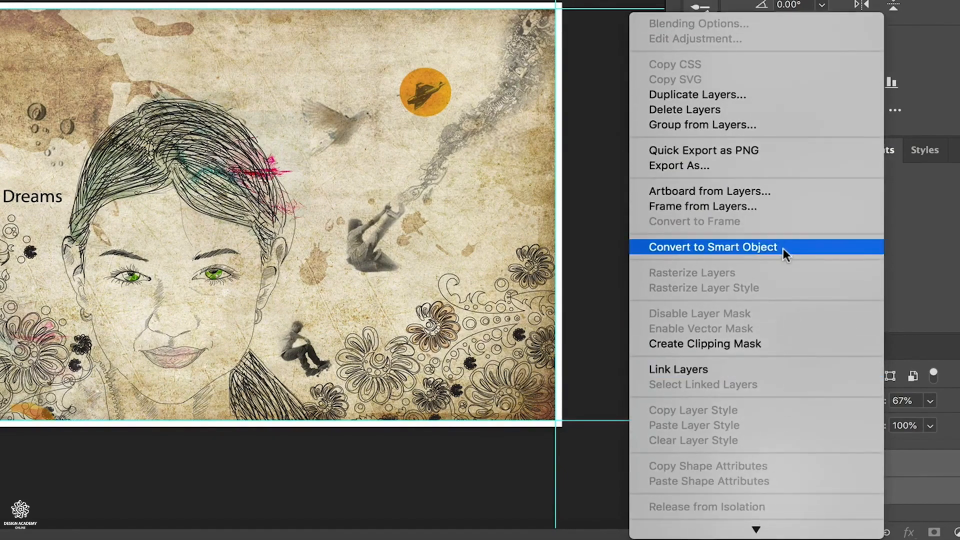
left_click(783, 248)
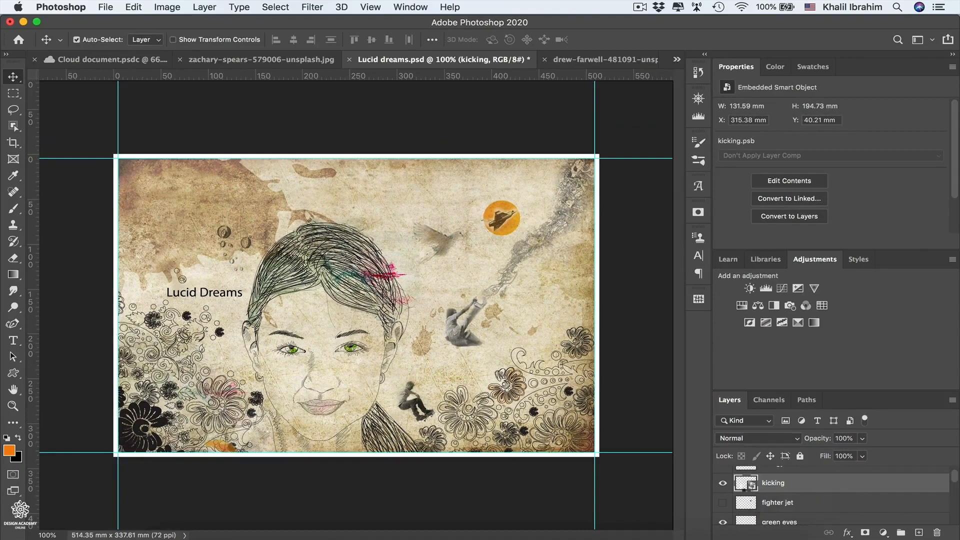
double_click(745, 483)
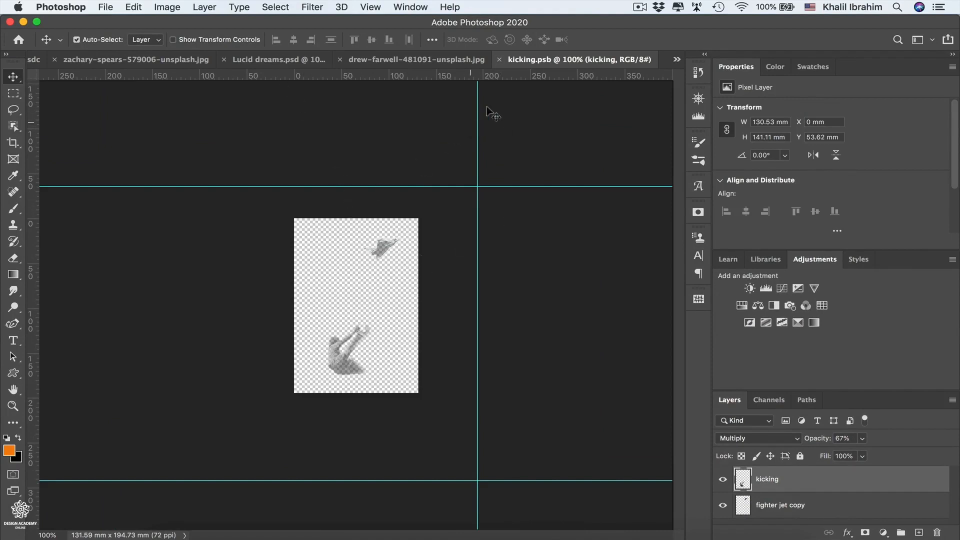
left_click(499, 60)
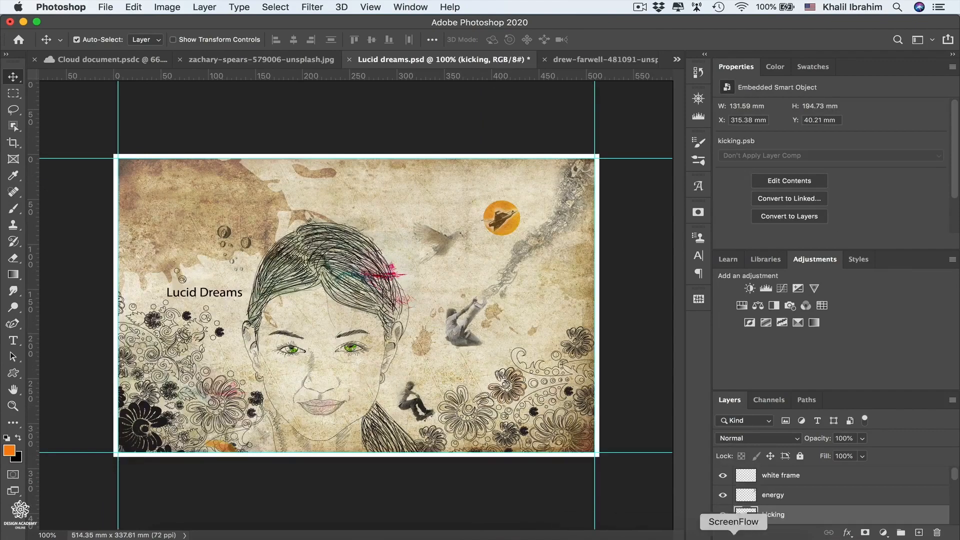
- Convert the kicking Smart Object back to layers and expand its layer group
right_click(800, 521)
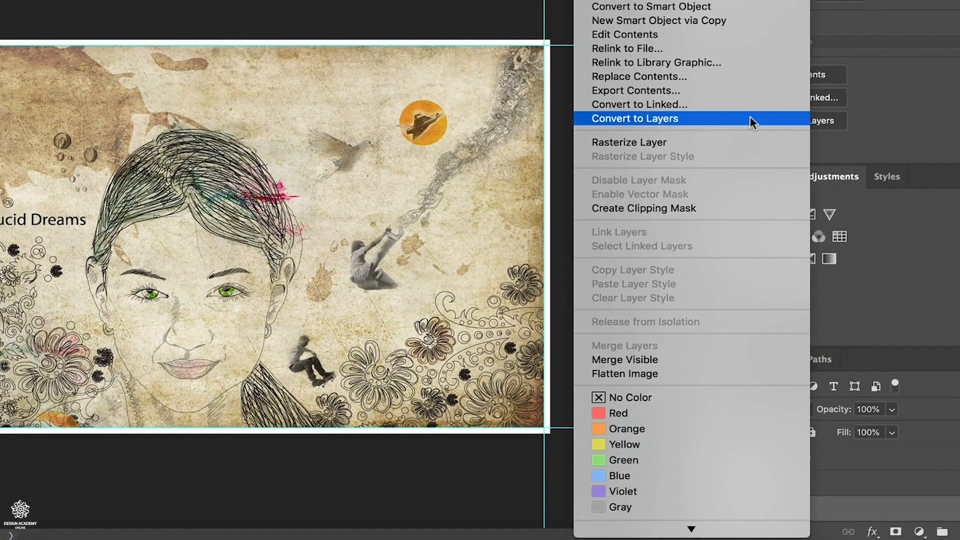
left_click(750, 120)
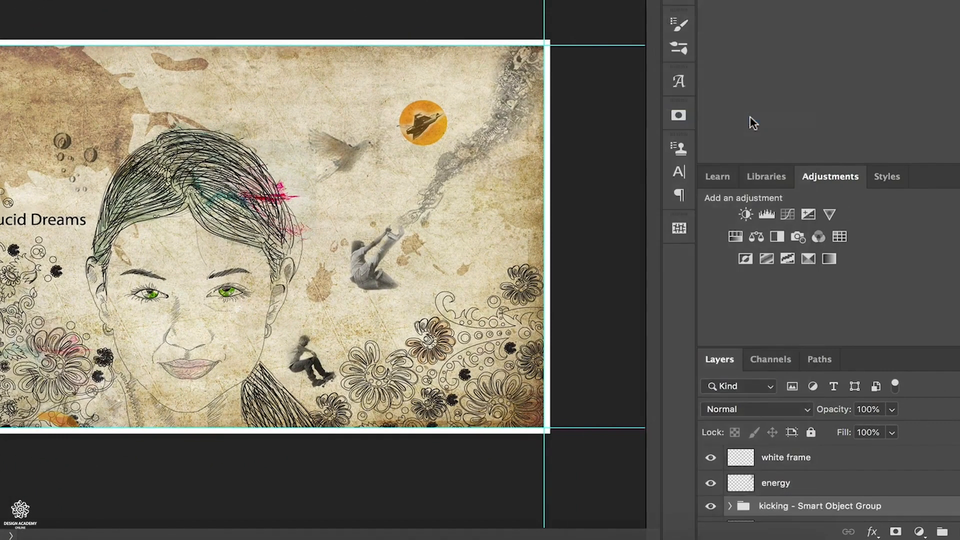
scroll(874, 489, "down", 3)
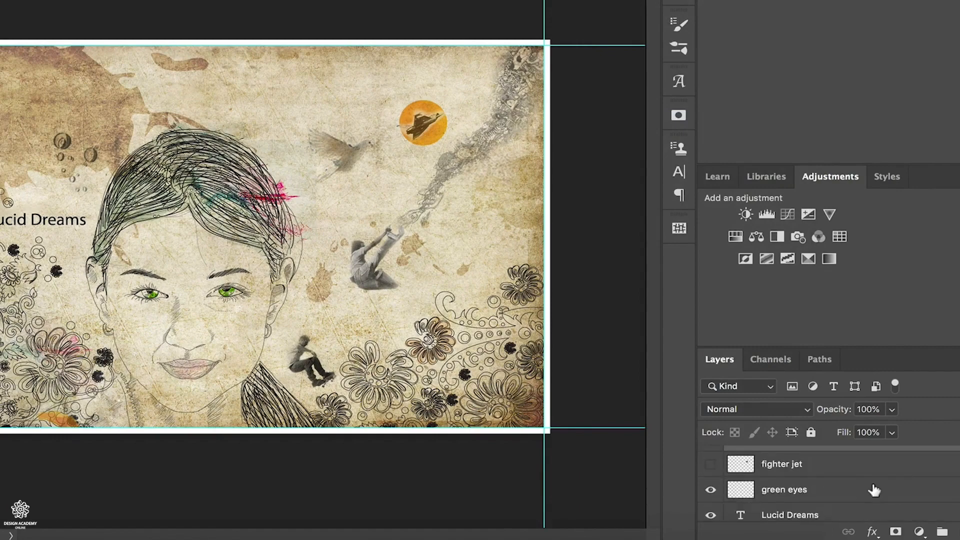
scroll(840, 494, "up", 2)
scroll(840, 494, "down", 1)
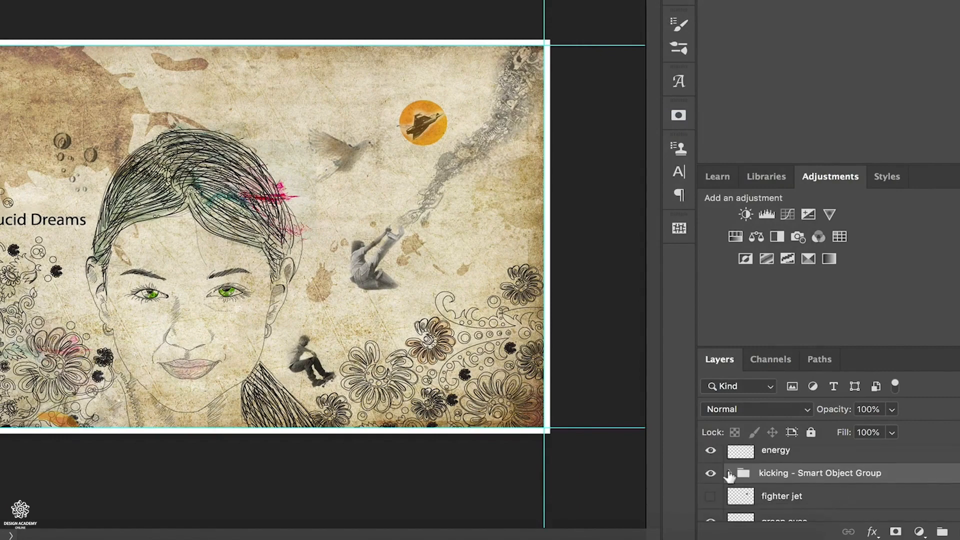
left_click(730, 473)
scroll(782, 481, "down", 2)
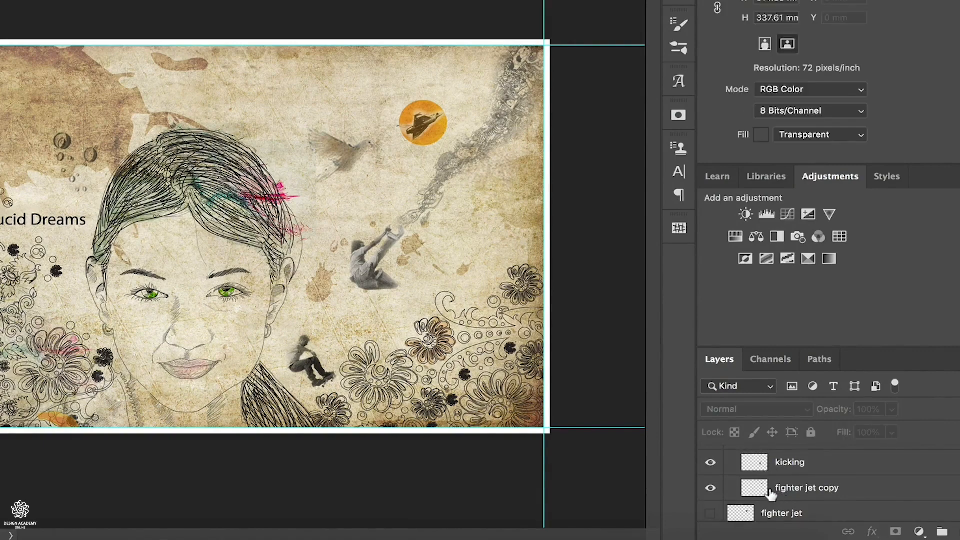
- Ungroup the "kicking - Smart Object Group" so its layers stand on their own
scroll(771, 494, "up", 2)
left_click(782, 489)
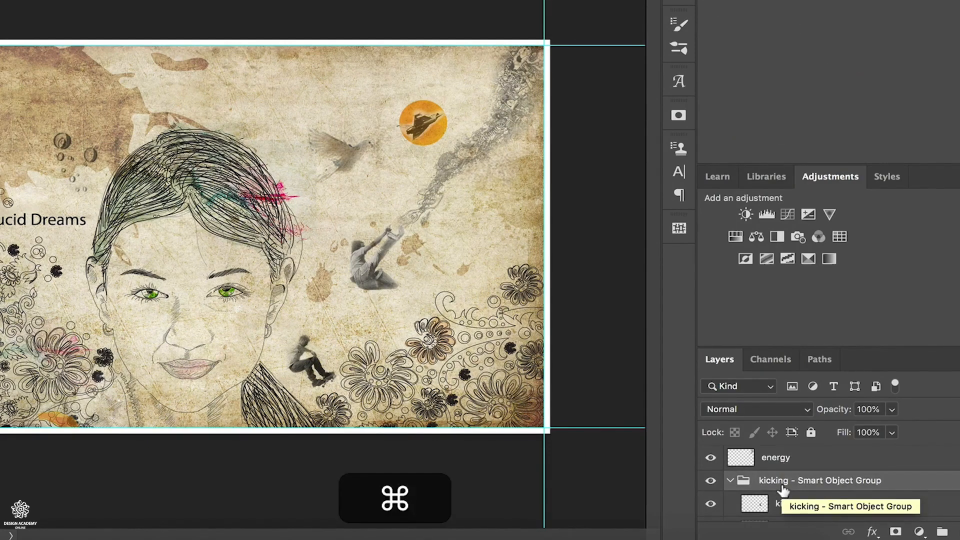
key("super+shift+g")
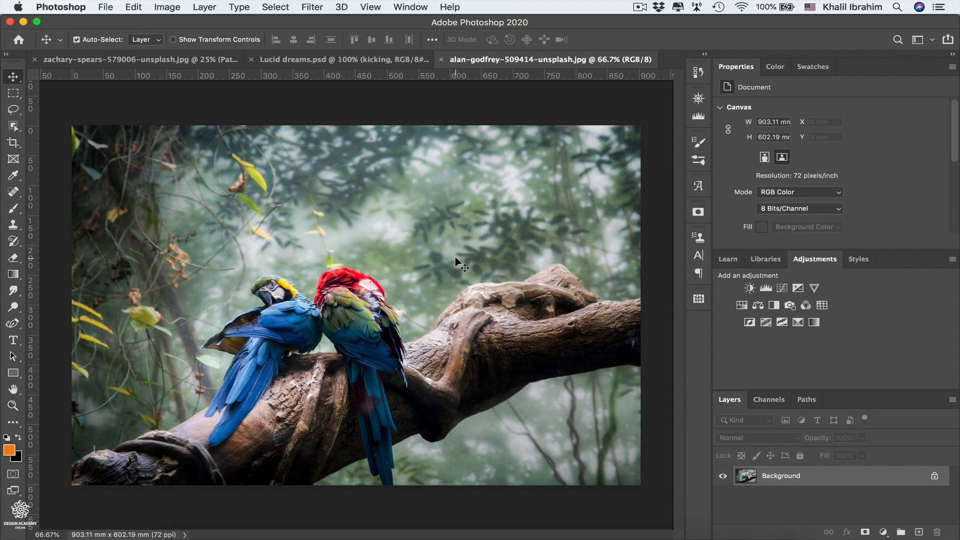
- Unlock the parrot photo's background layer and start a Content-Aware Fill on a lasso selection around the yellow leaves above the parrots
left_click(934, 476)
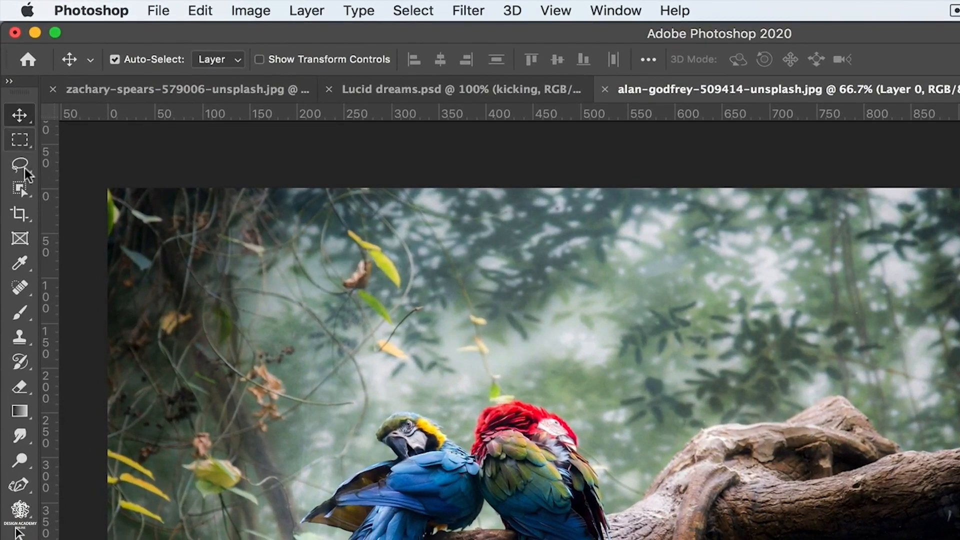
left_click(20, 164)
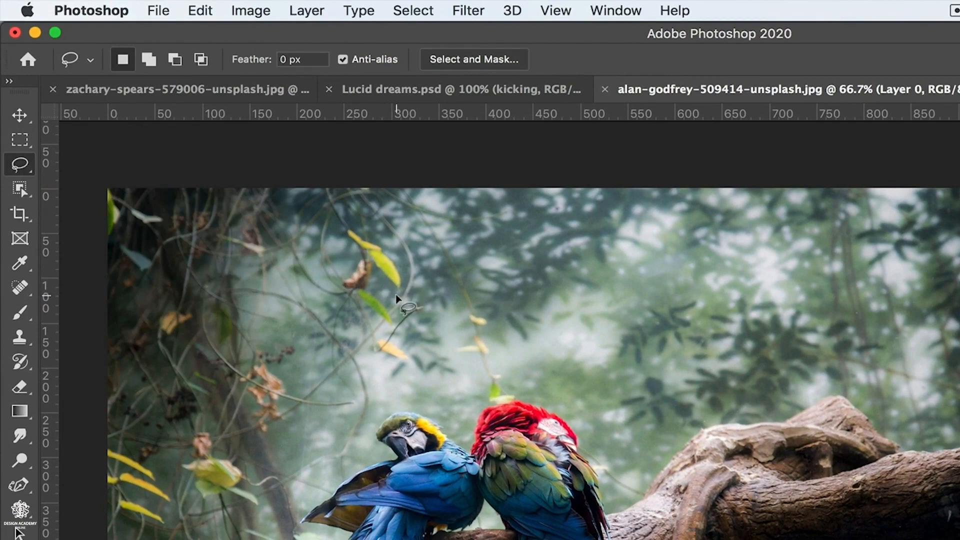
mouse_move(396, 296)
left_mouse_down()
mouse_move(400, 255)
mouse_move(354, 211)
mouse_move(340, 210)
mouse_move(329, 221)
mouse_move(336, 286)
mouse_move(379, 326)
mouse_move(392, 327)
mouse_move(403, 290)
left_mouse_up()
left_click(199, 11)
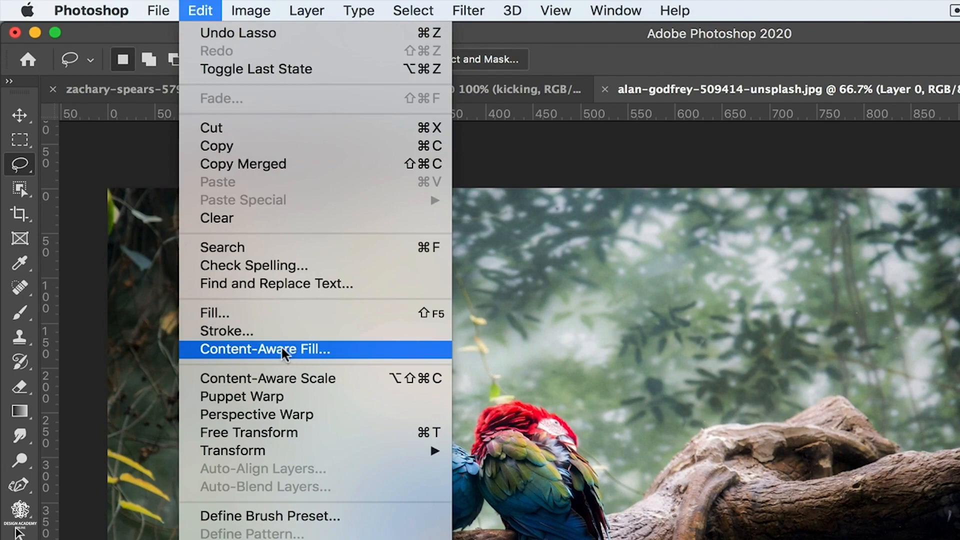
left_click(302, 351)
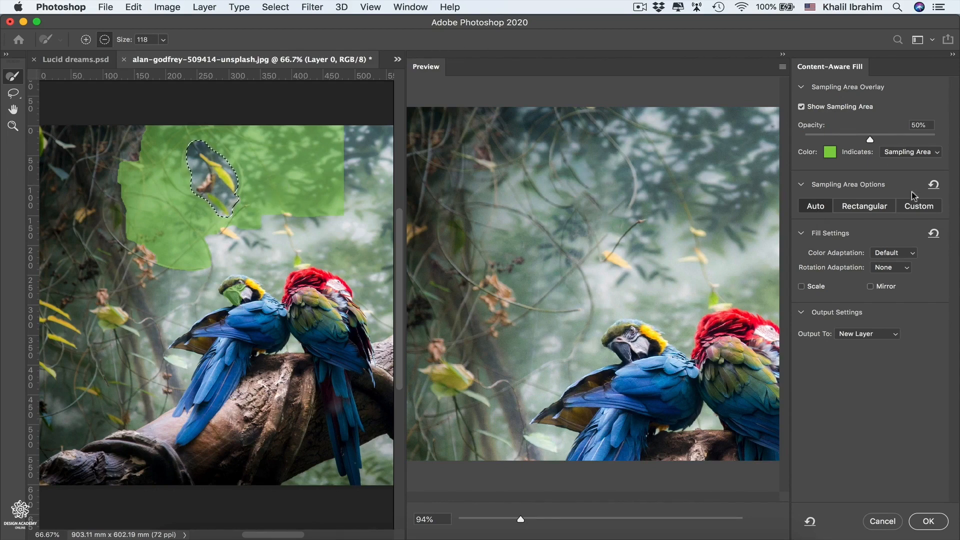
- Paint a Custom sampling area over the foliage beside the selected leaves, and switch the sampling mode to Rectangular
left_click(919, 206)
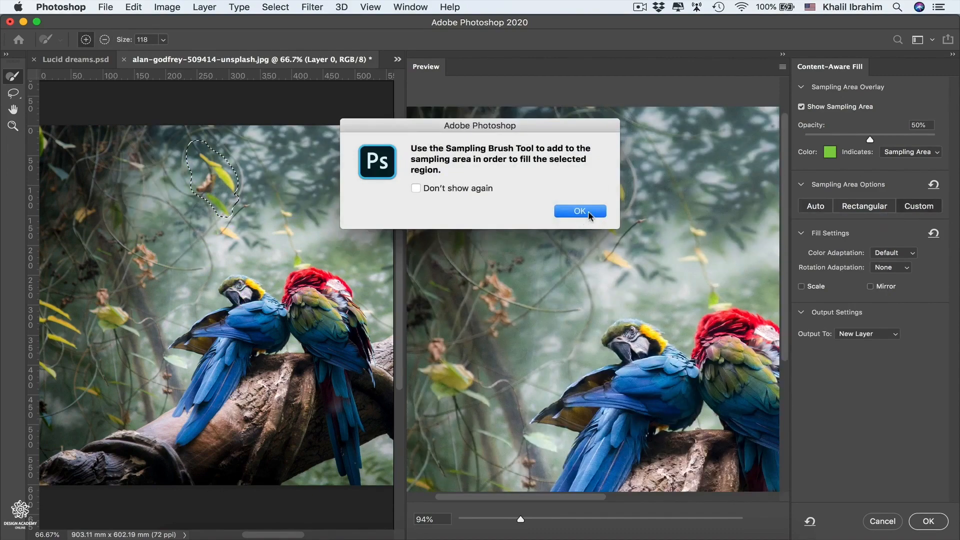
left_click(580, 211)
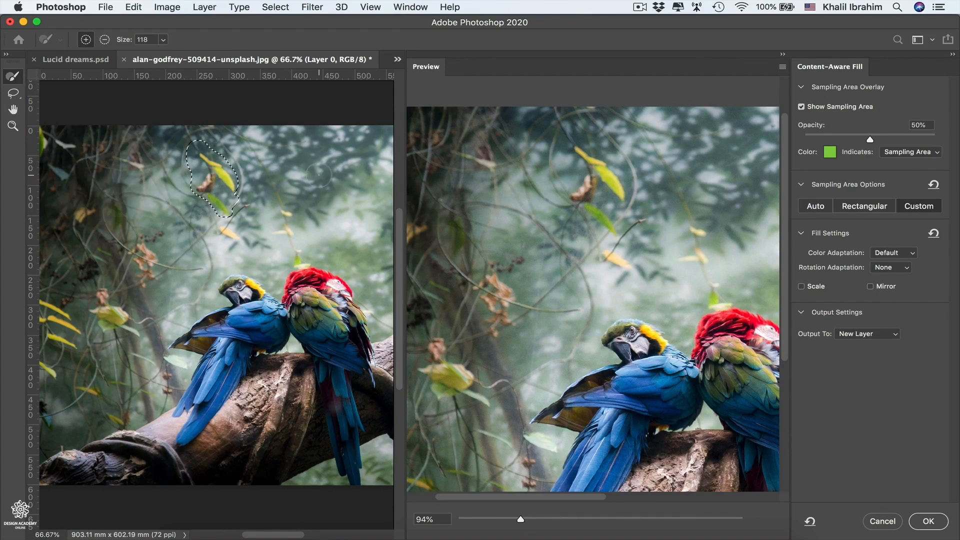
mouse_move(319, 175)
left_mouse_down()
mouse_move(291, 156)
mouse_move(307, 148)
mouse_move(326, 159)
mouse_move(321, 182)
mouse_move(348, 154)
mouse_move(328, 137)
mouse_move(283, 142)
mouse_move(289, 168)
mouse_move(310, 176)
mouse_move(361, 159)
mouse_move(352, 141)
mouse_move(343, 135)
mouse_move(348, 149)
mouse_move(324, 174)
mouse_move(336, 181)
mouse_move(300, 180)
left_mouse_up()
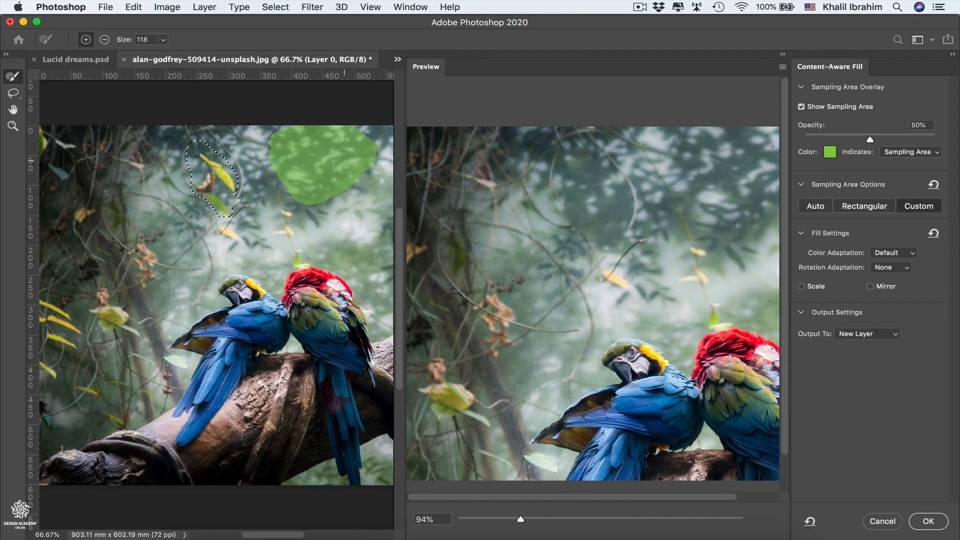
left_click(865, 212)
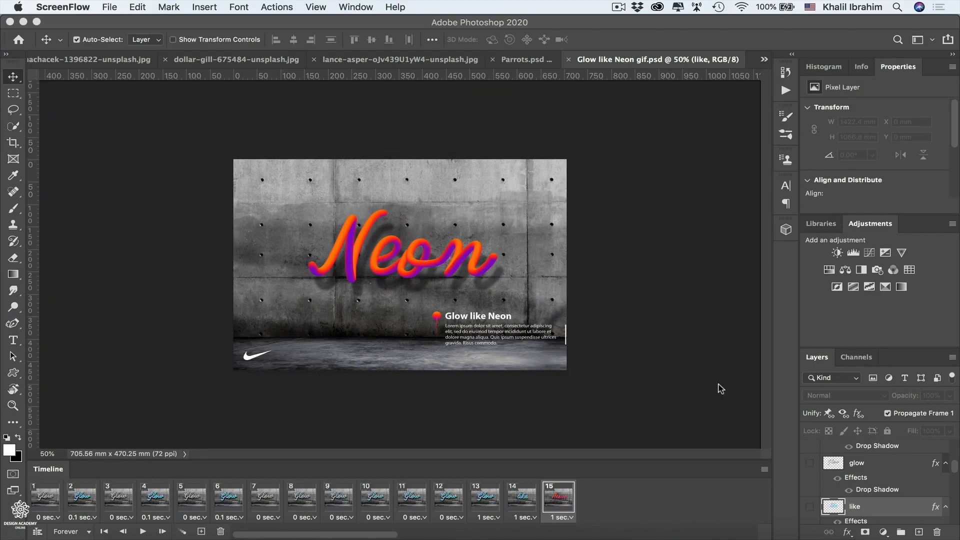
- Try saving the neon animation on the computer in GIF format, and cancel at the GIF save options
left_click(105, 6)
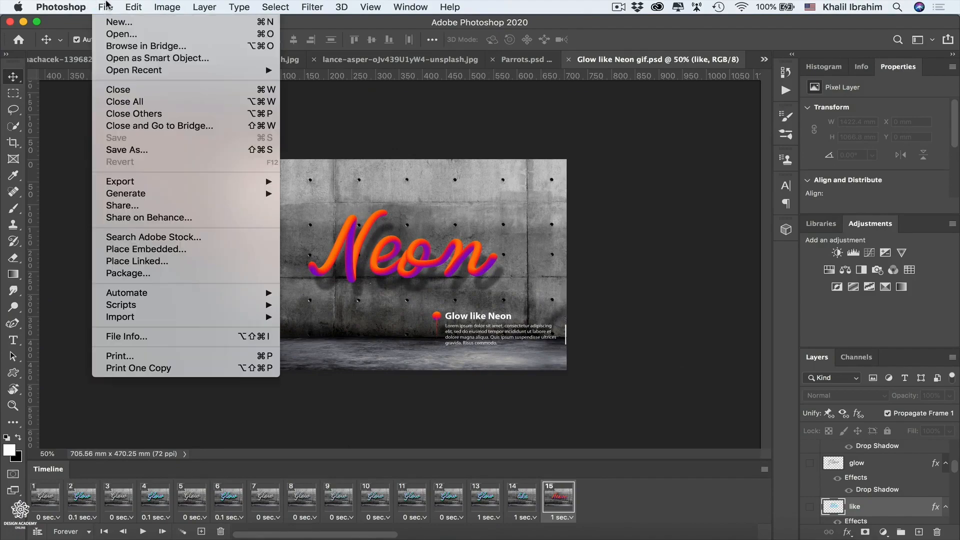
left_click(133, 155)
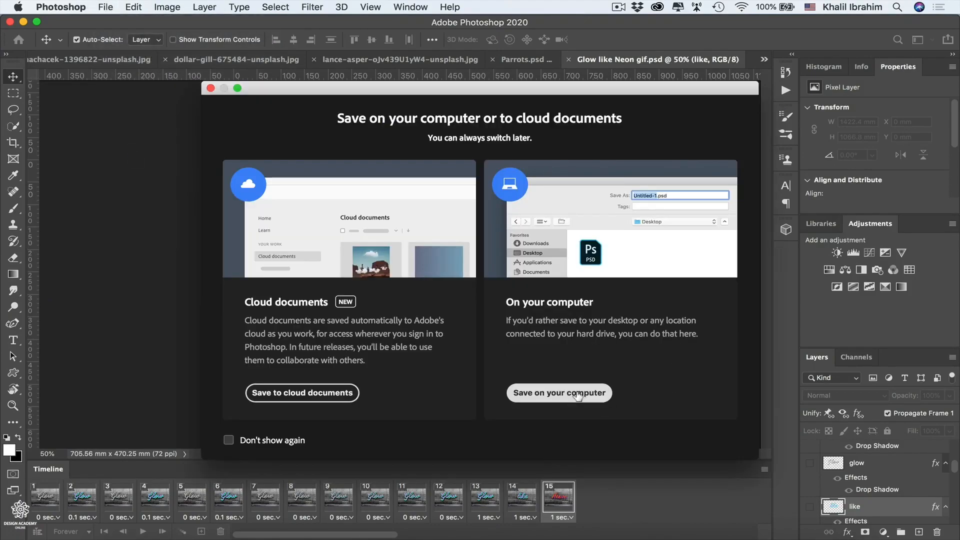
left_click(578, 394)
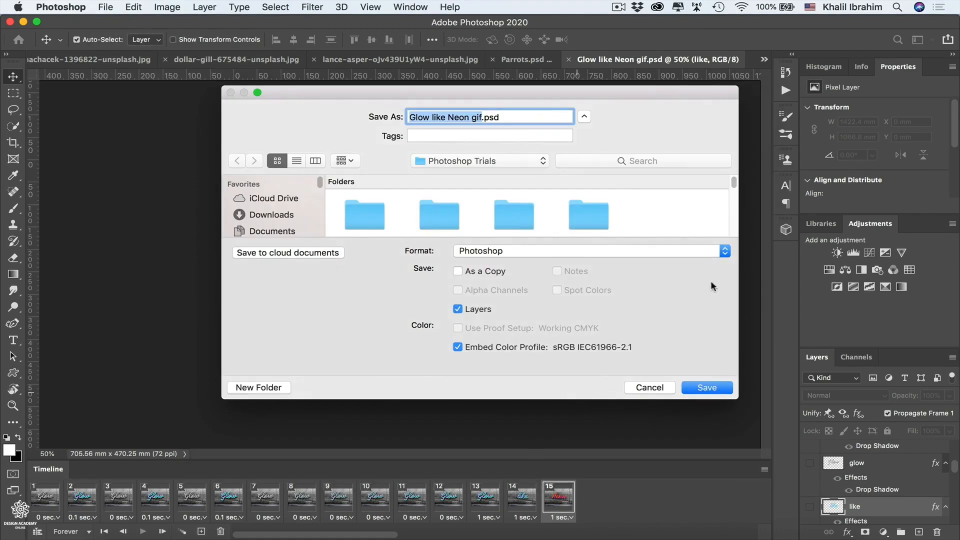
left_click(725, 251)
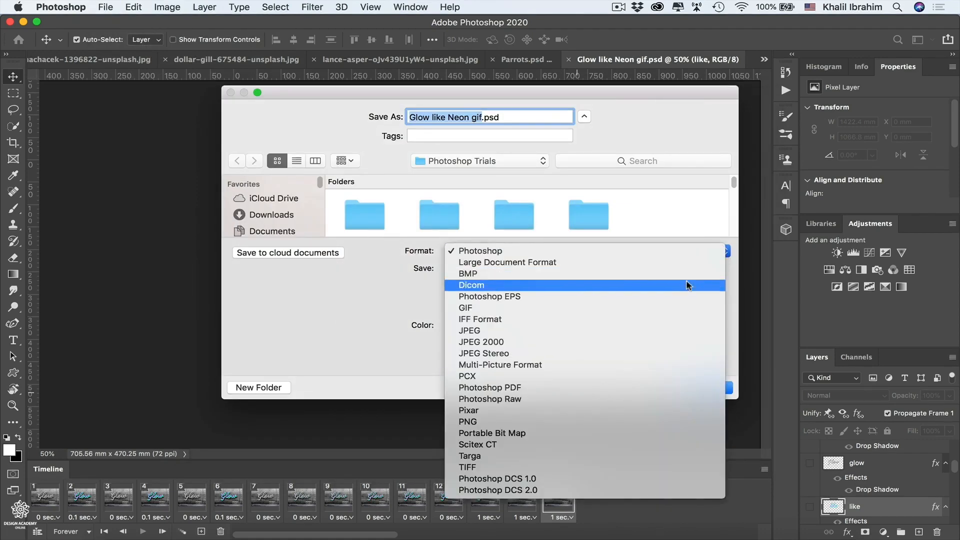
left_click(652, 312)
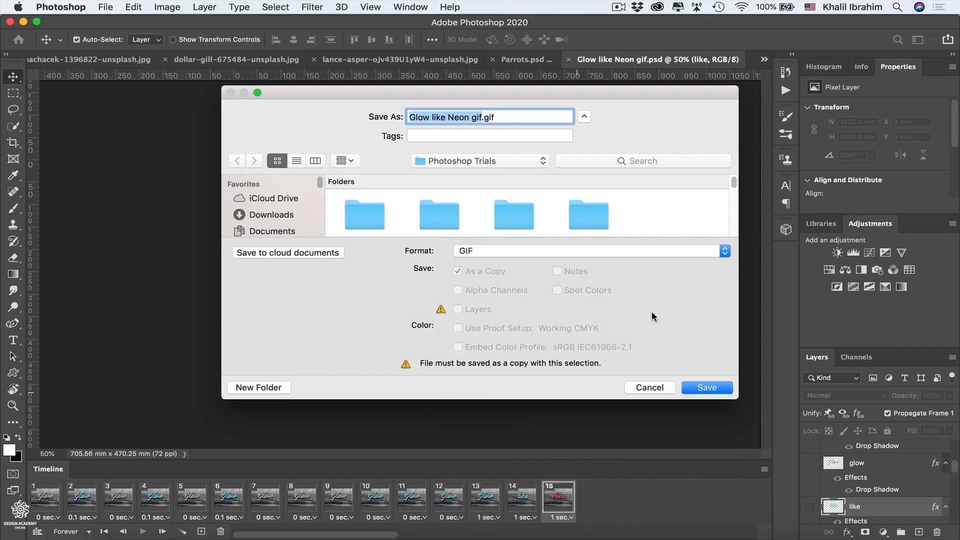
left_click(705, 390)
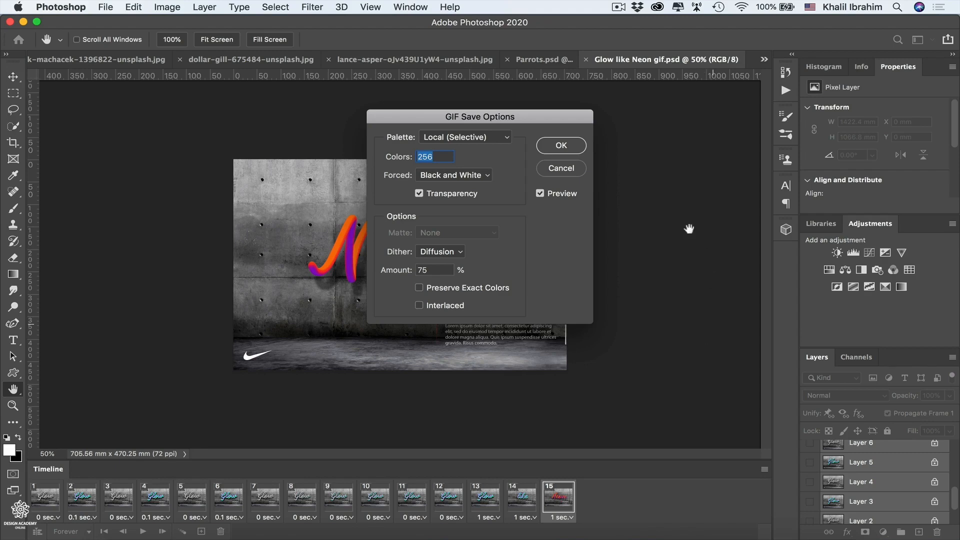
left_click(570, 173)
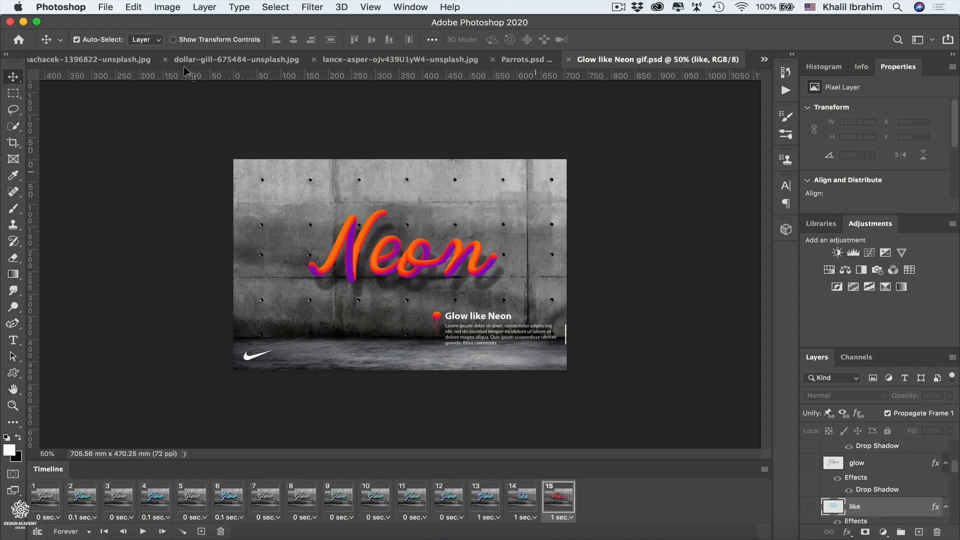
- Start exporting the neon animation with Save for Web (Legacy)
left_click(106, 7)
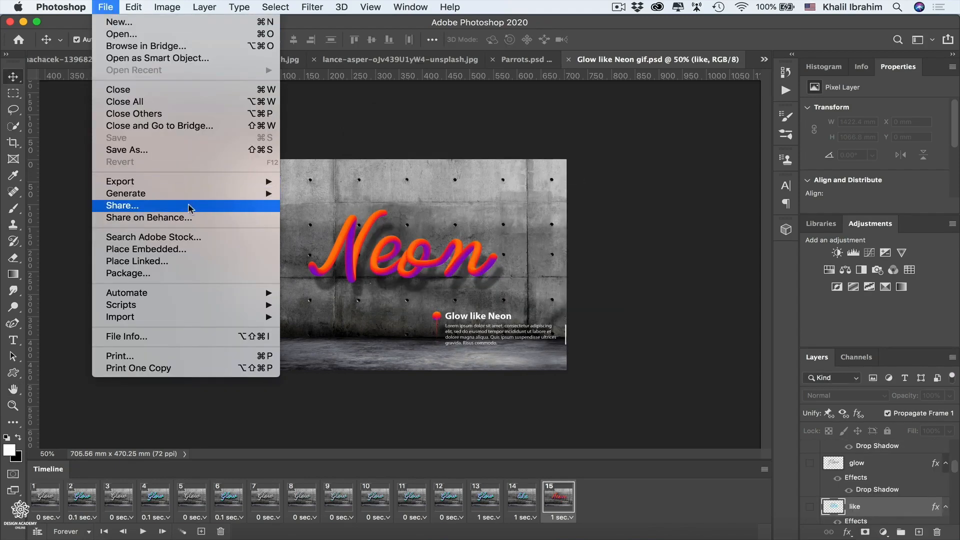
mouse_move(214, 184)
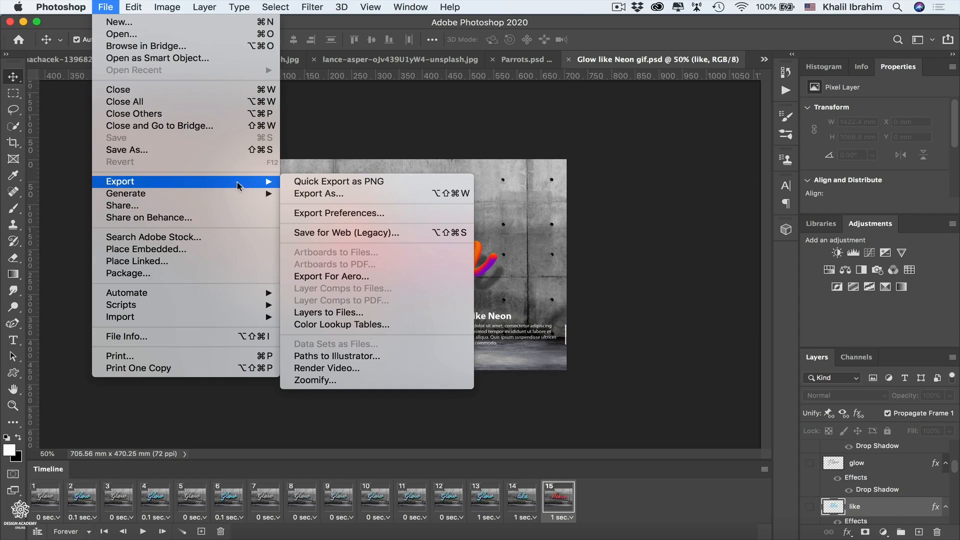
left_click(364, 234)
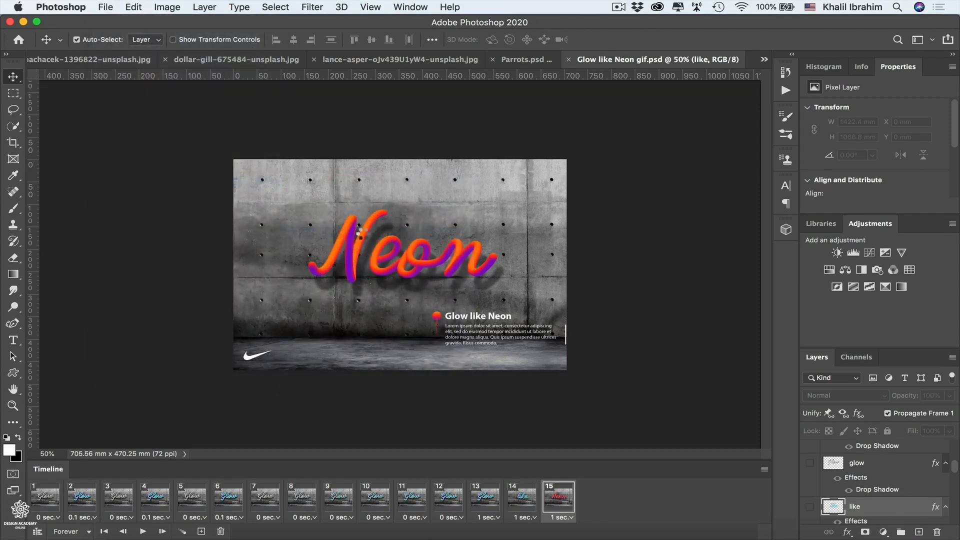
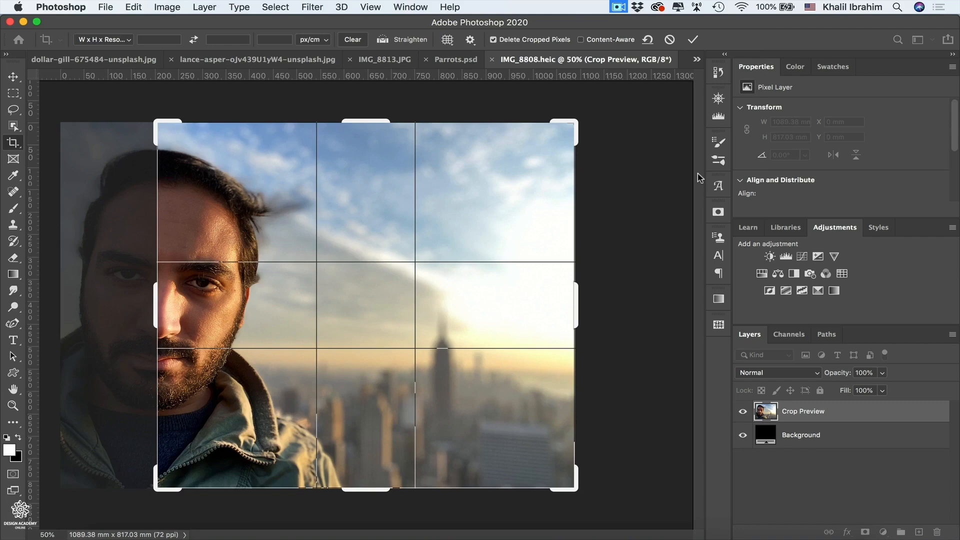
- Apply the pending crop to the portrait photo, cutting away the far side of the face
key("Return")
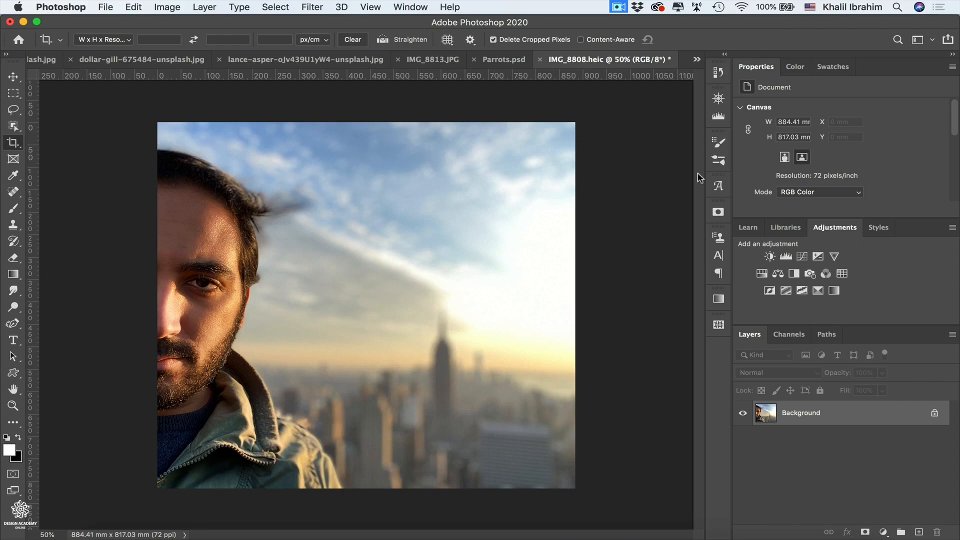
- Inspect the portrait's Depth Map channel alone and overlaid on the RGB image, and return to the layers with only RGB shown
left_click(789, 335)
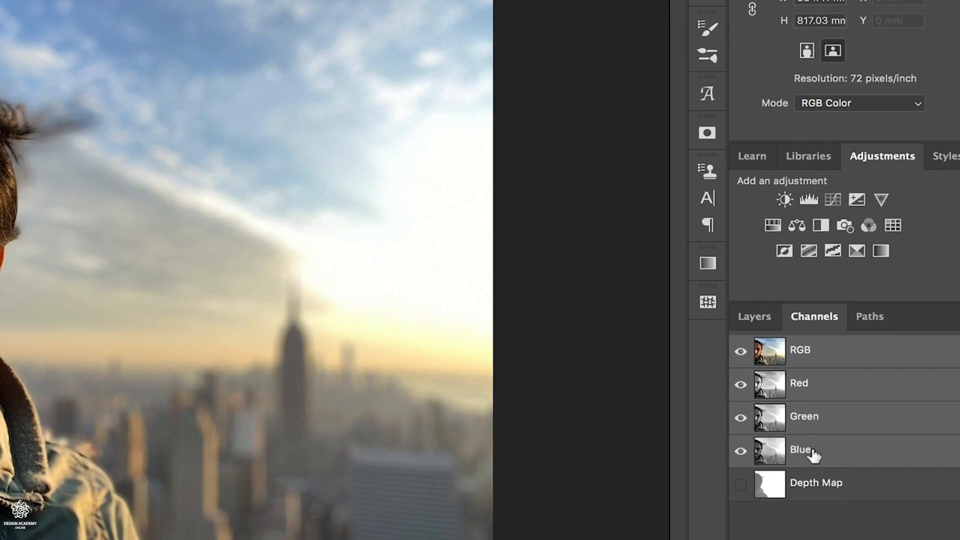
left_click(741, 485)
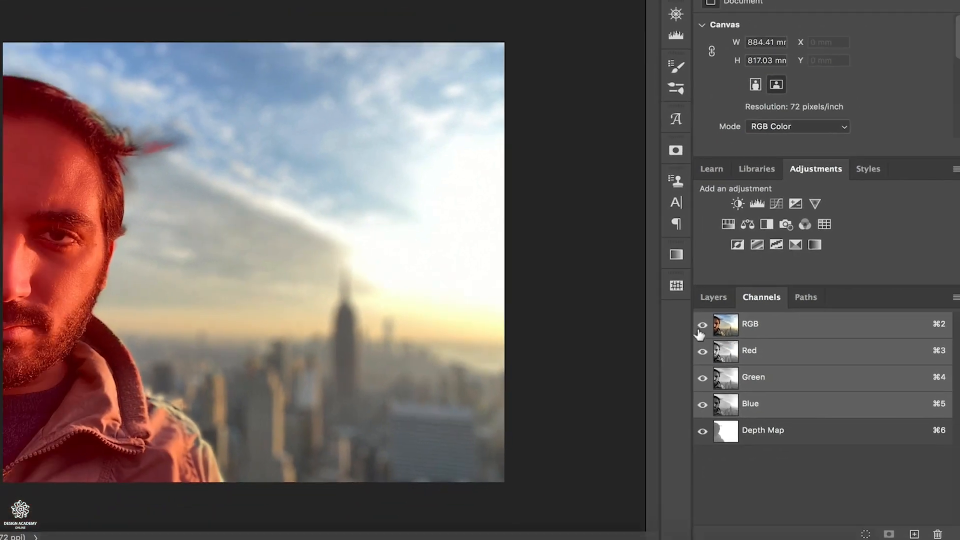
left_click(741, 353)
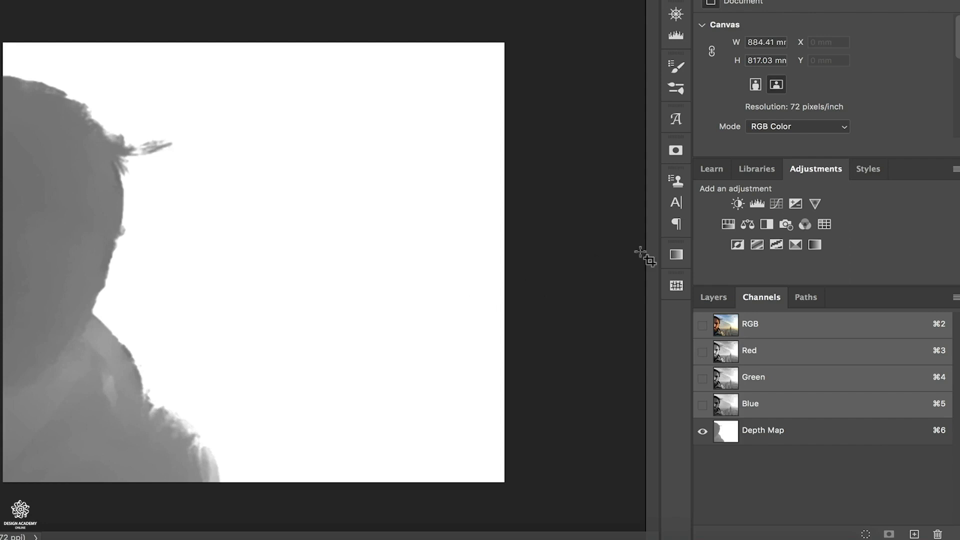
left_click(702, 325)
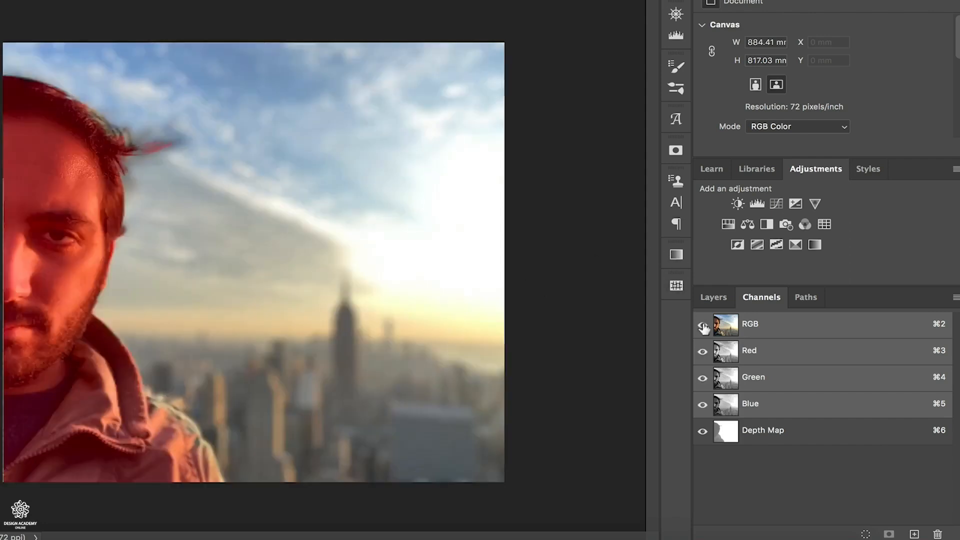
left_click(703, 432)
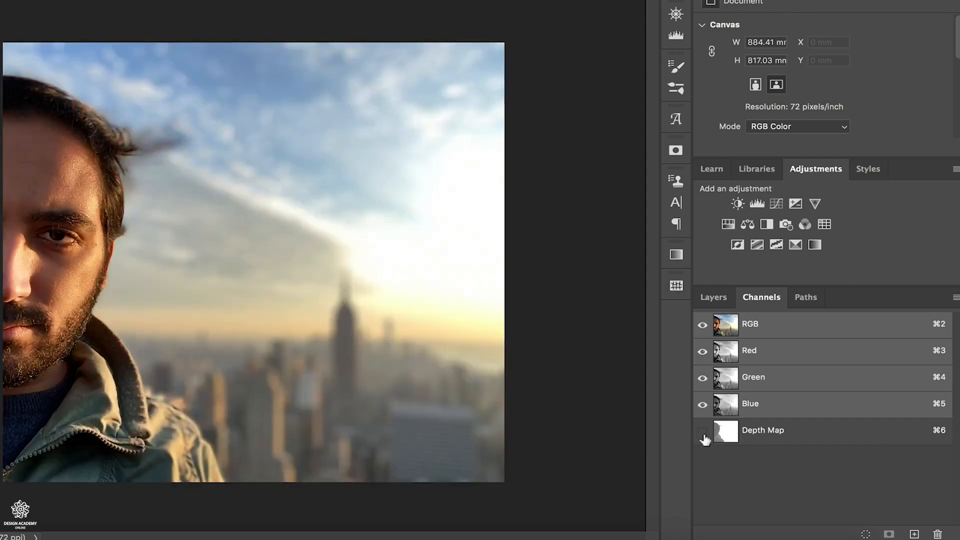
left_click(712, 300)
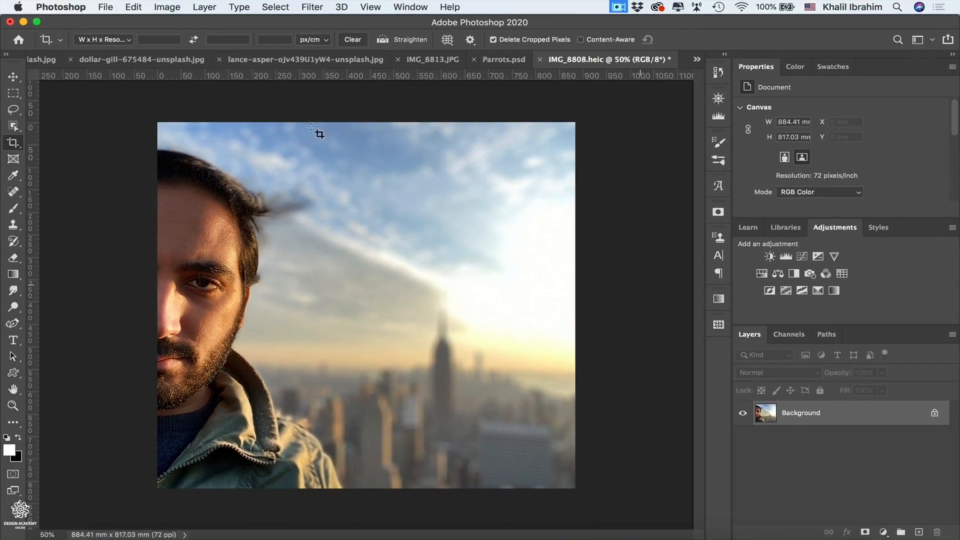
- Apply Lens Blur to the portrait with Depth Map as source and iris radius 82, and compare before and after by undoing and redoing it
left_click(303, 9)
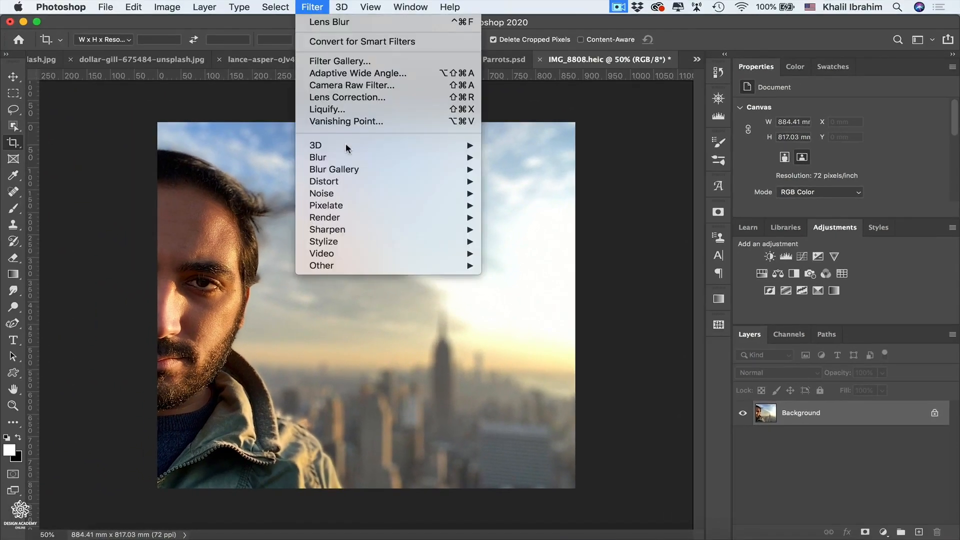
mouse_move(350, 172)
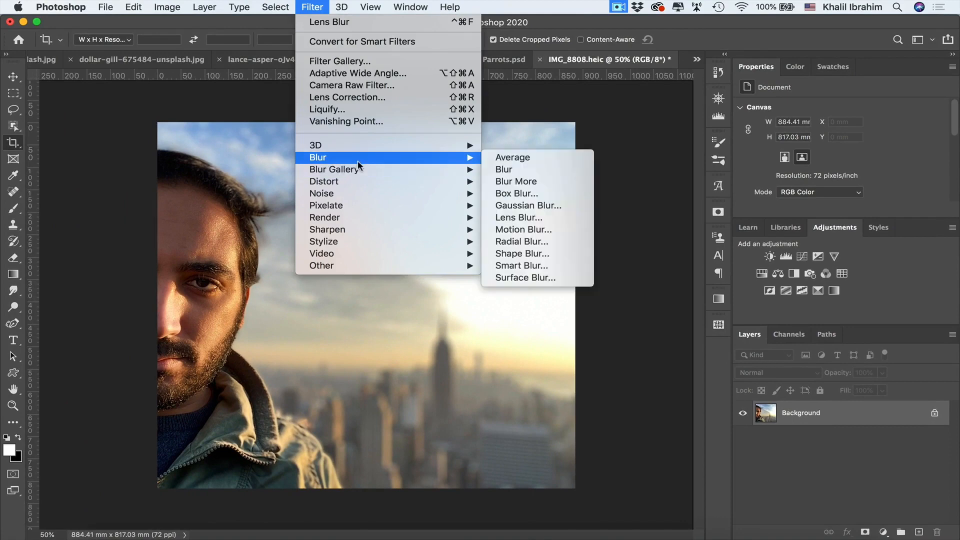
left_click(507, 218)
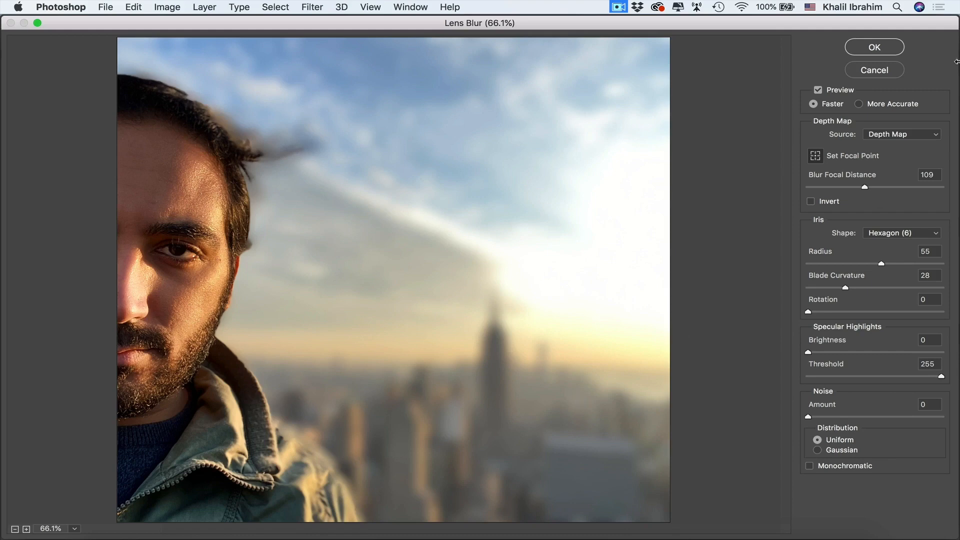
left_click(935, 136)
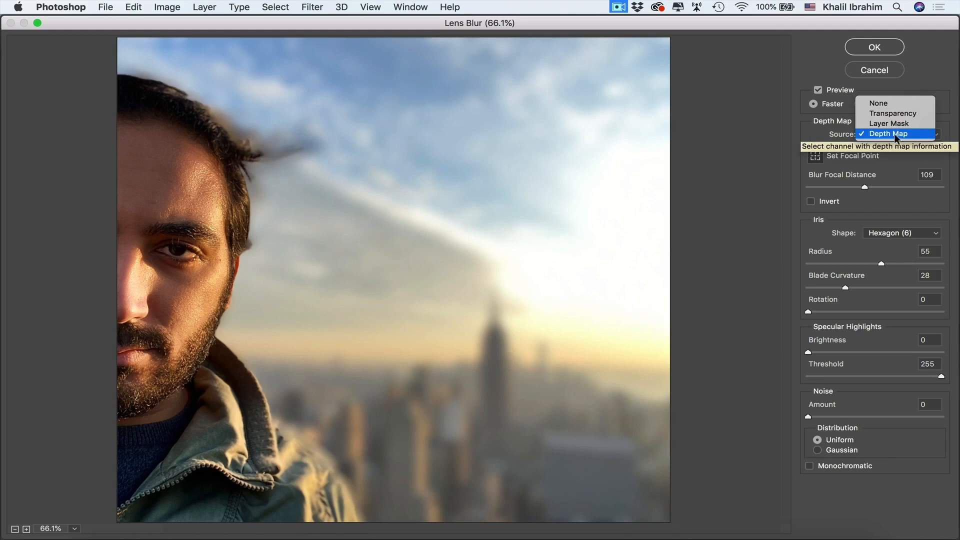
left_click(925, 161)
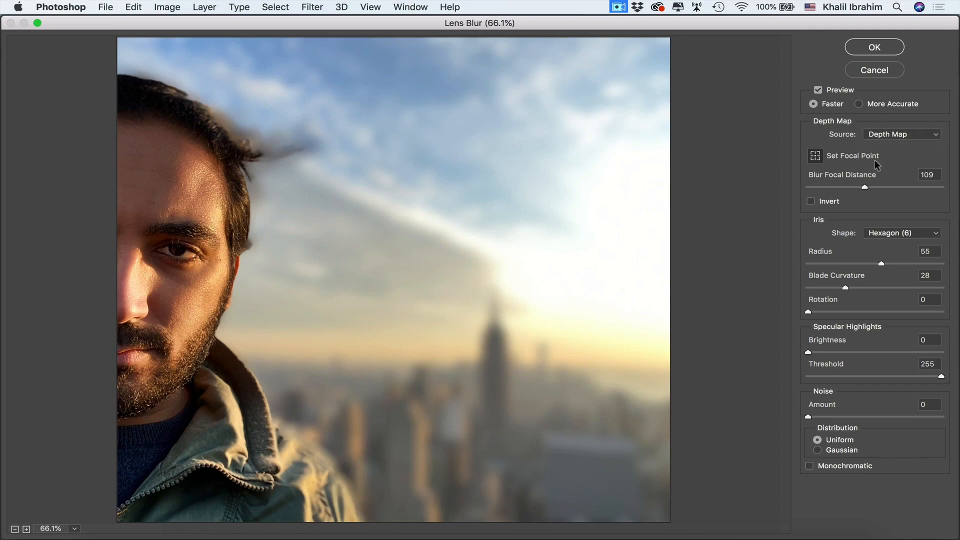
left_click(815, 156)
left_click(816, 156)
left_click_drag(881, 265, 919, 267)
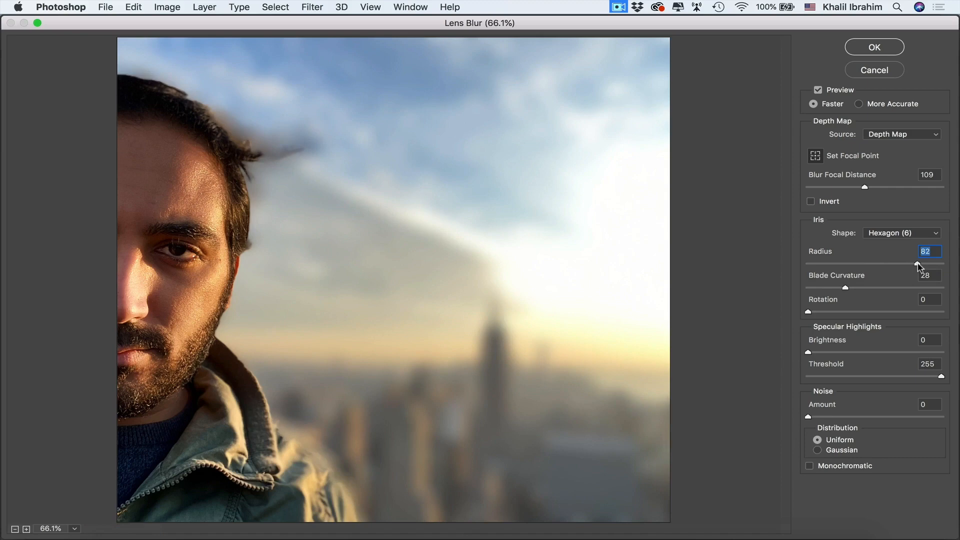
left_click(881, 48)
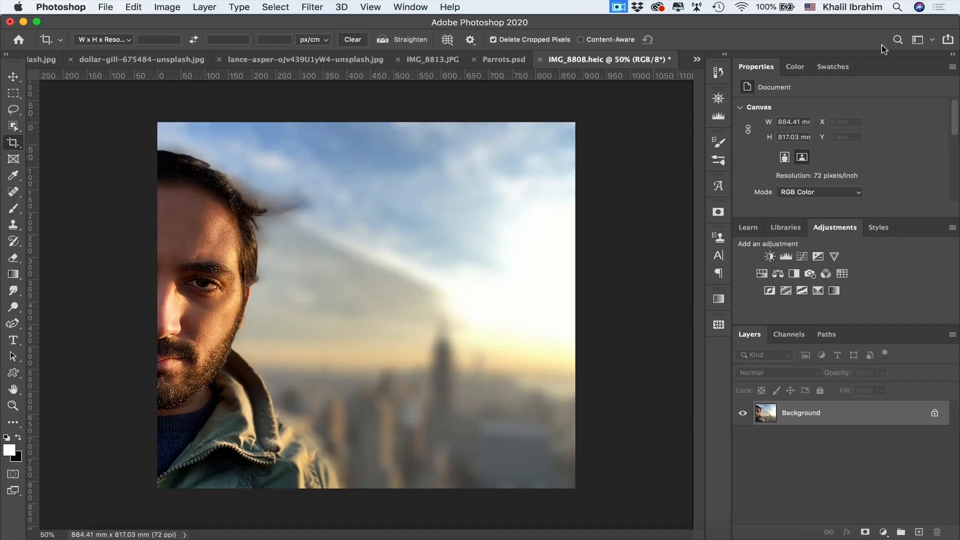
key("super+z")
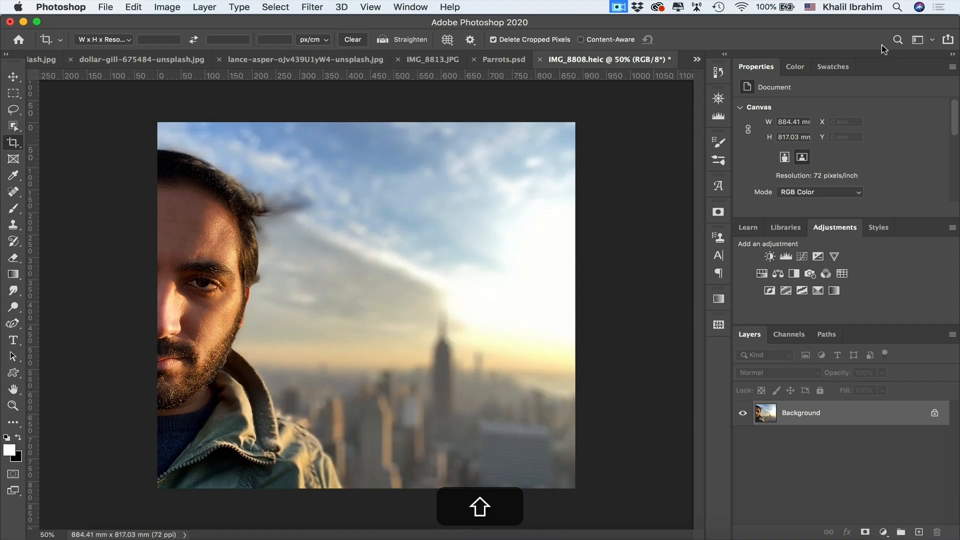
key("shift+super+z")
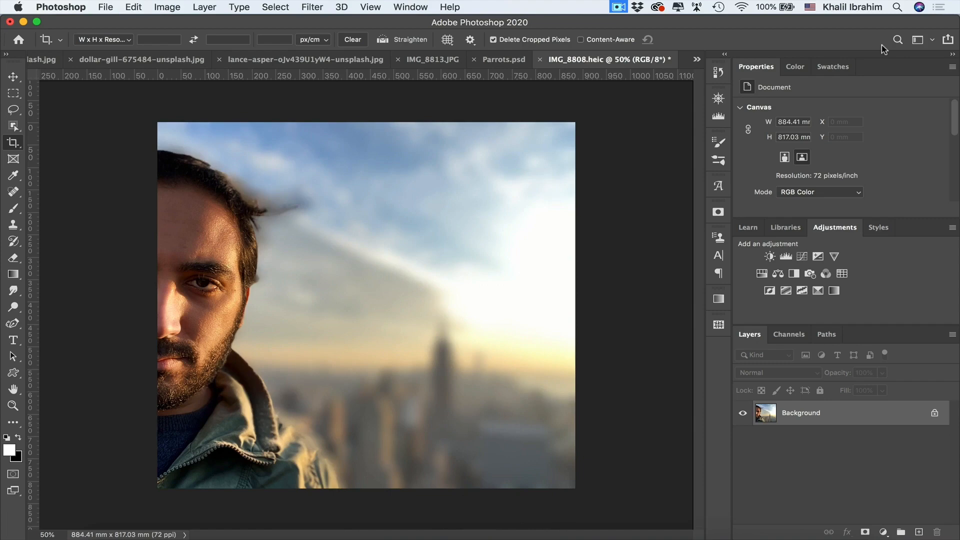
- Switch to Finder and try changing the extension of IMG_8808.heic to jpg in the HEIC images folder
left_click(958, 394)
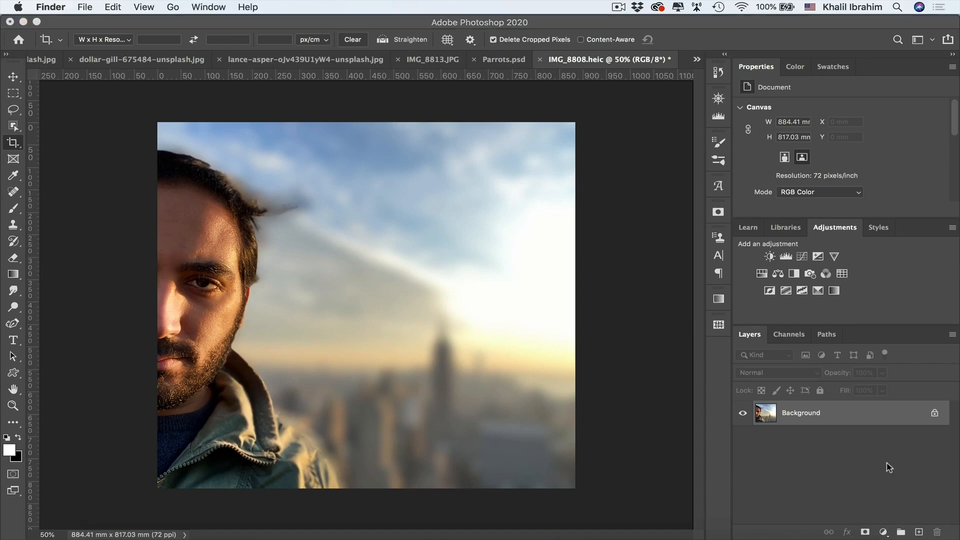
left_click(843, 539)
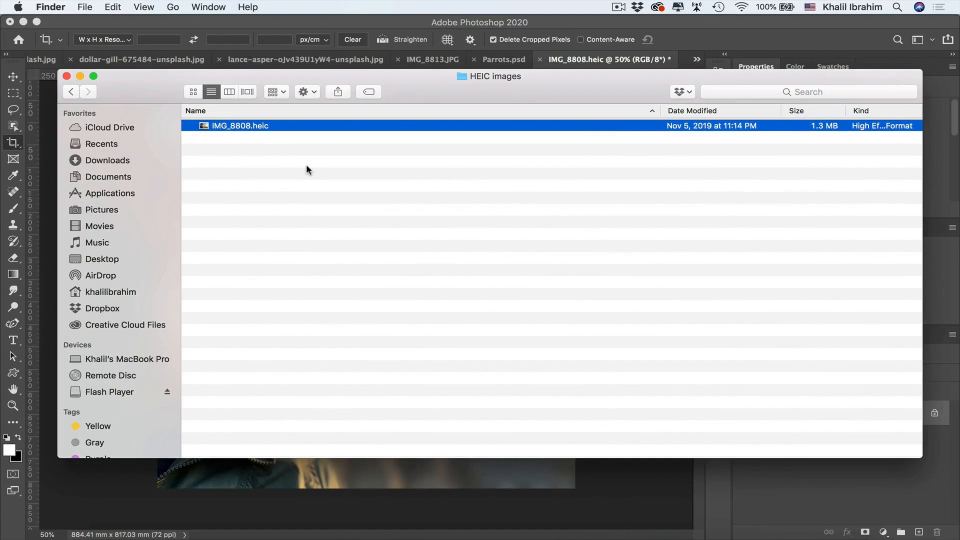
right_click(262, 129)
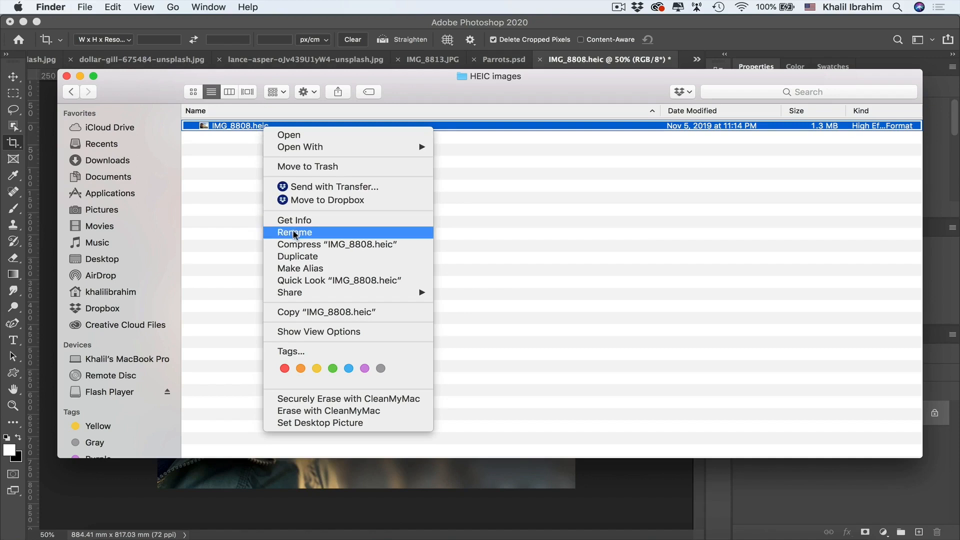
left_click(319, 231)
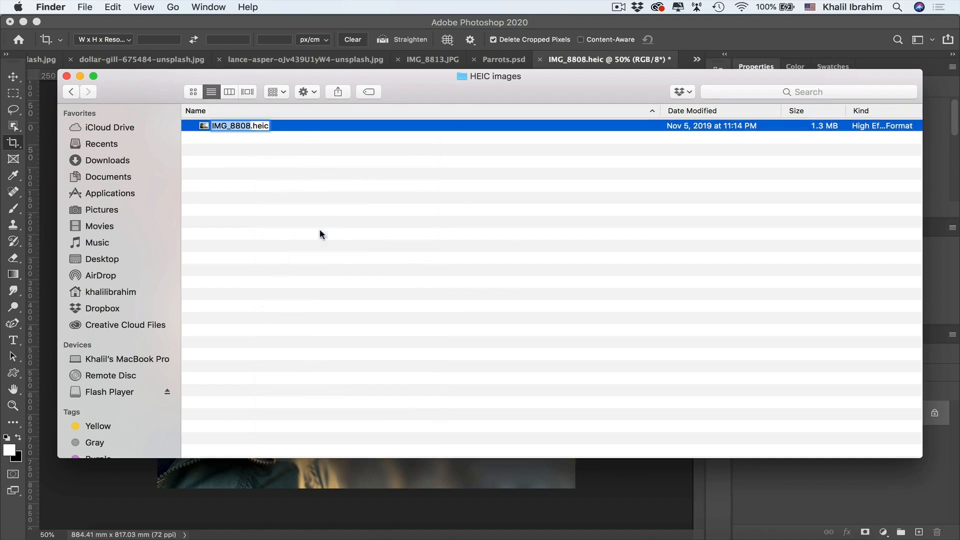
double_click(263, 125)
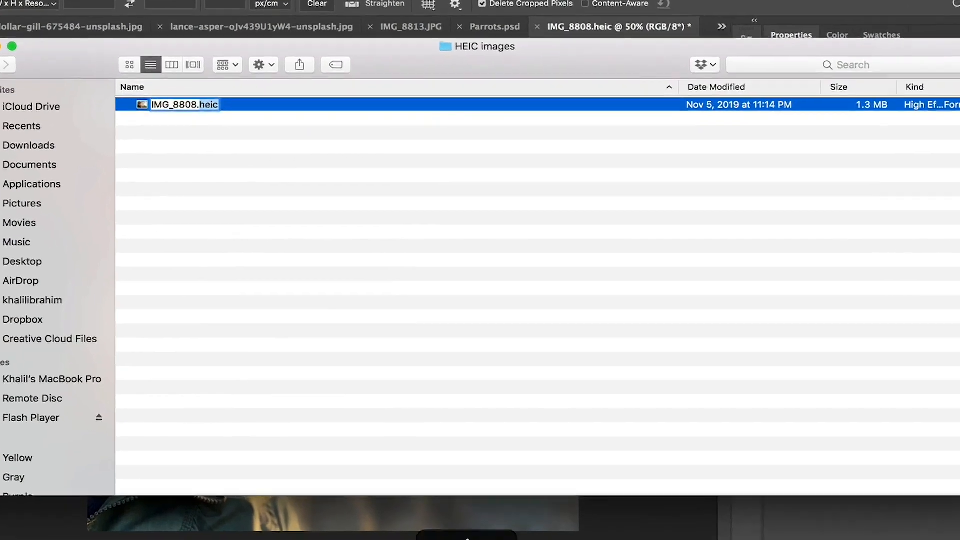
type("jp")
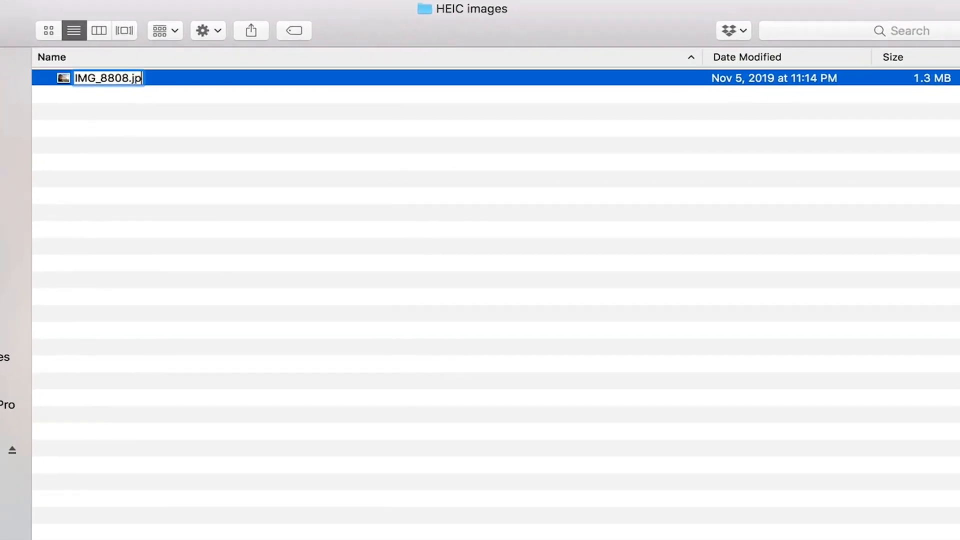
type("g")
- Put the heic extension back in the IMG_8808 file name
key("BackSpace")
key("BackSpace")
key("BackSpace")
type("heic")
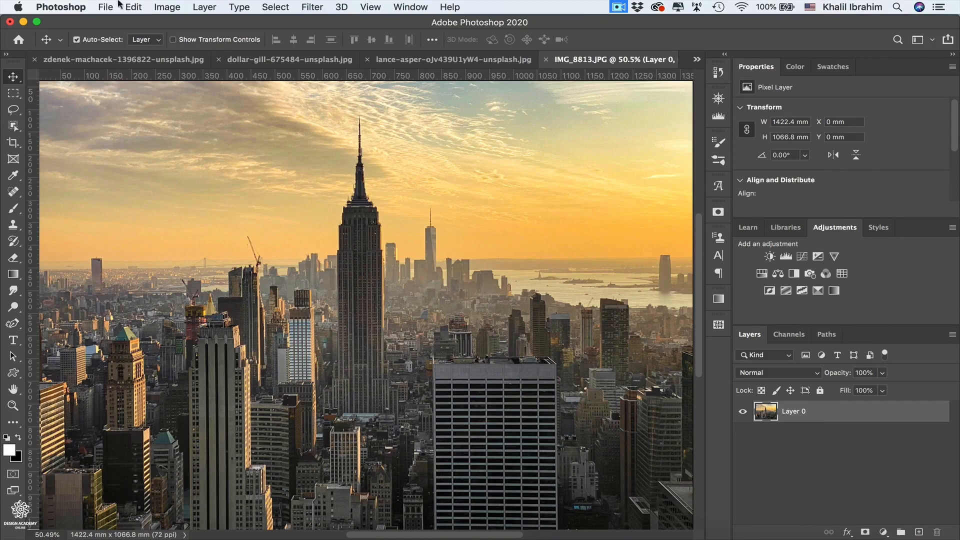
- Switch to Photoshop and start importing images from a connected device
left_click(101, 7)
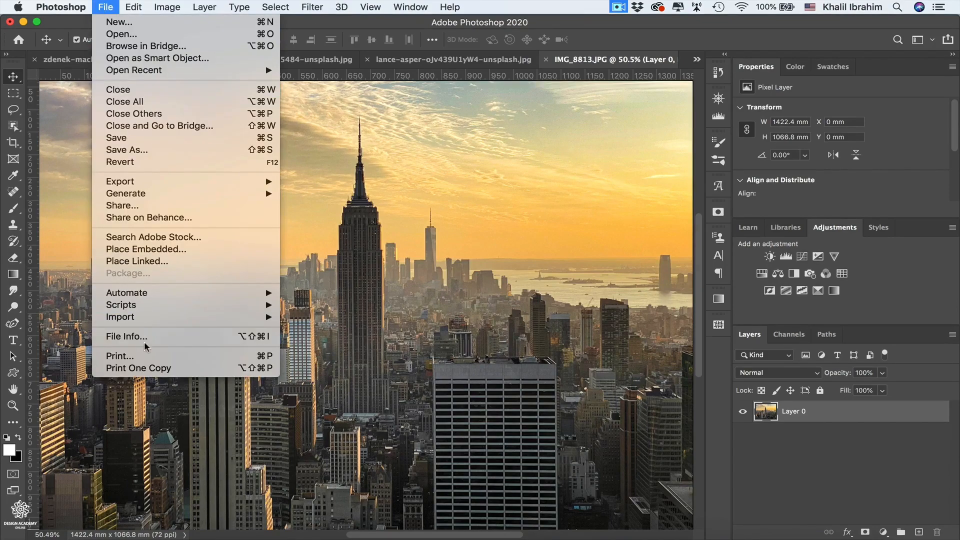
mouse_move(162, 318)
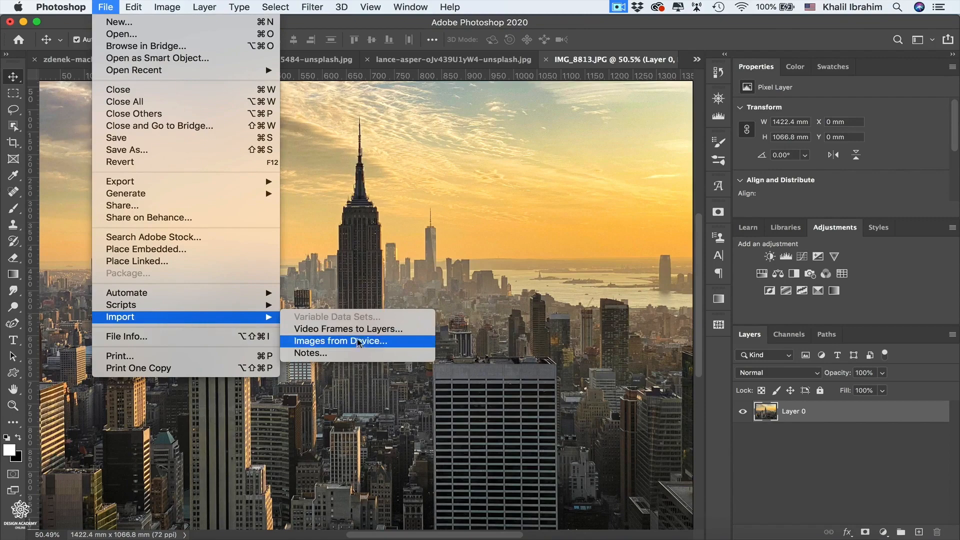
left_click(366, 347)
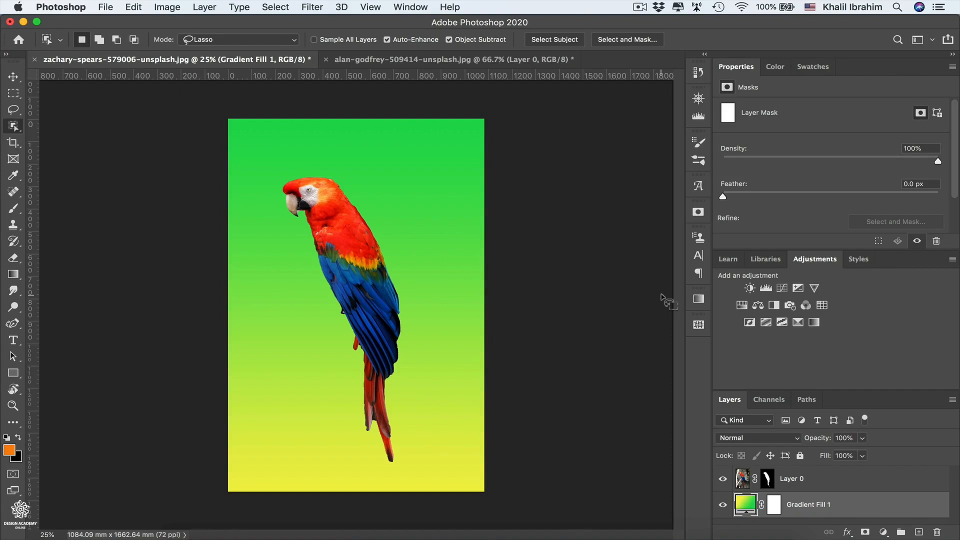
- Close all documents except the parrot on the green-yellow gradient, discarding the changes to alan-godfrey-509414-unsplash.jpg
right_click(270, 62)
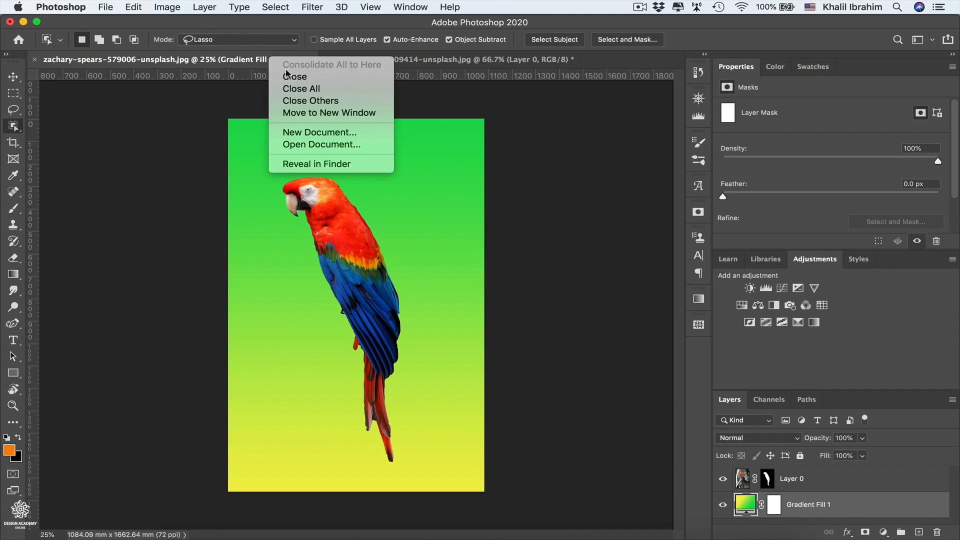
left_click(305, 101)
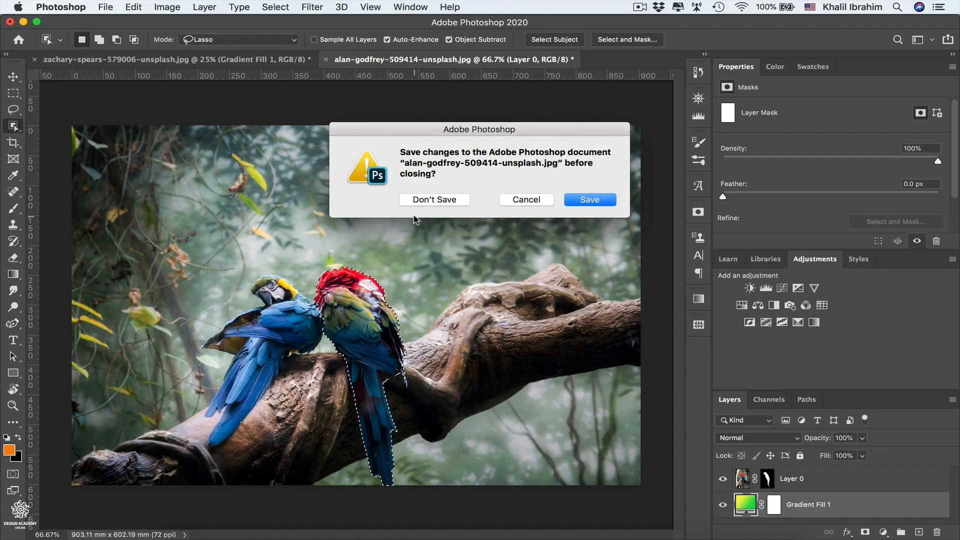
left_click(429, 200)
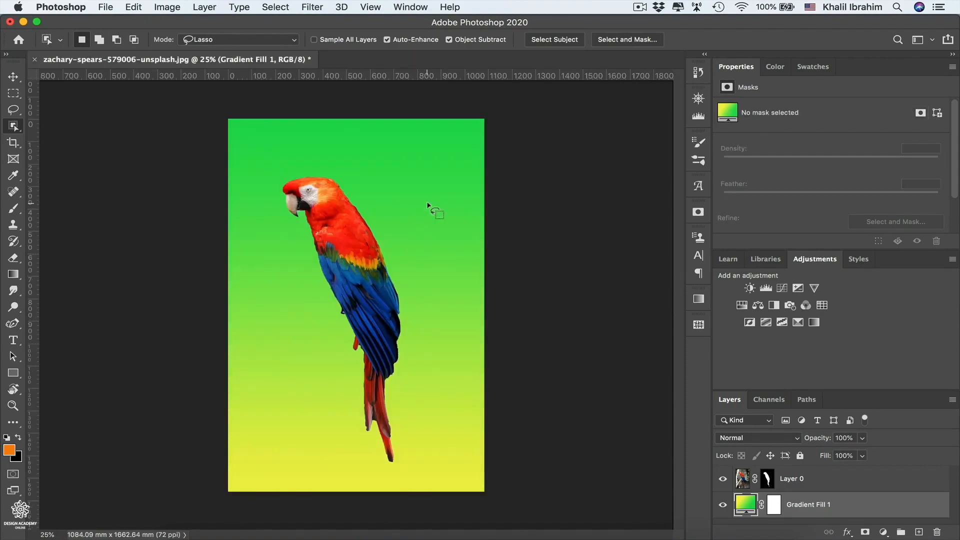
left_click(103, 8)
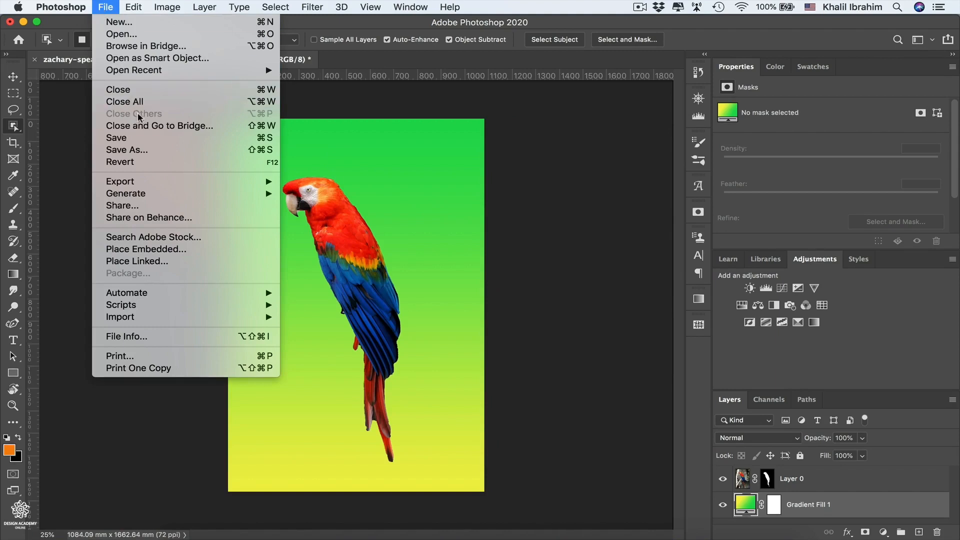
left_click(106, 9)
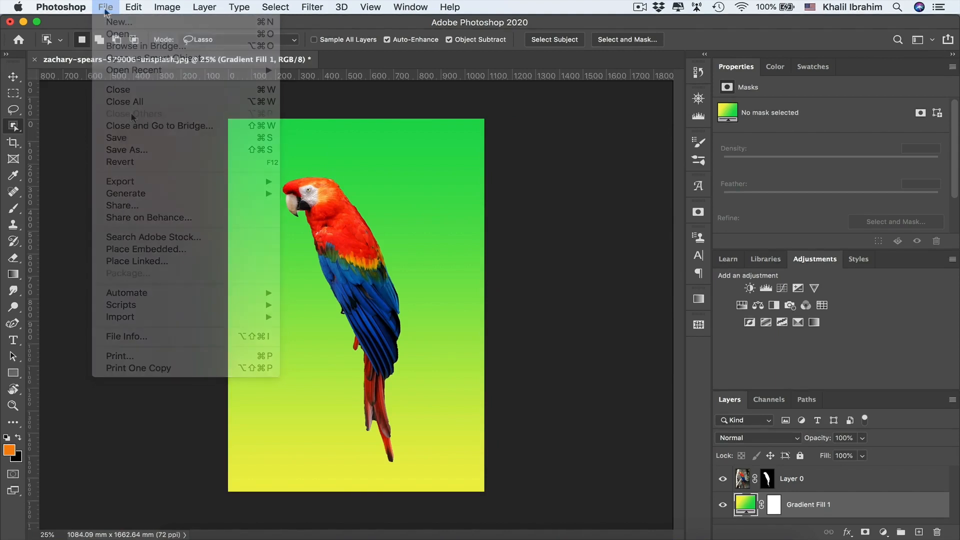